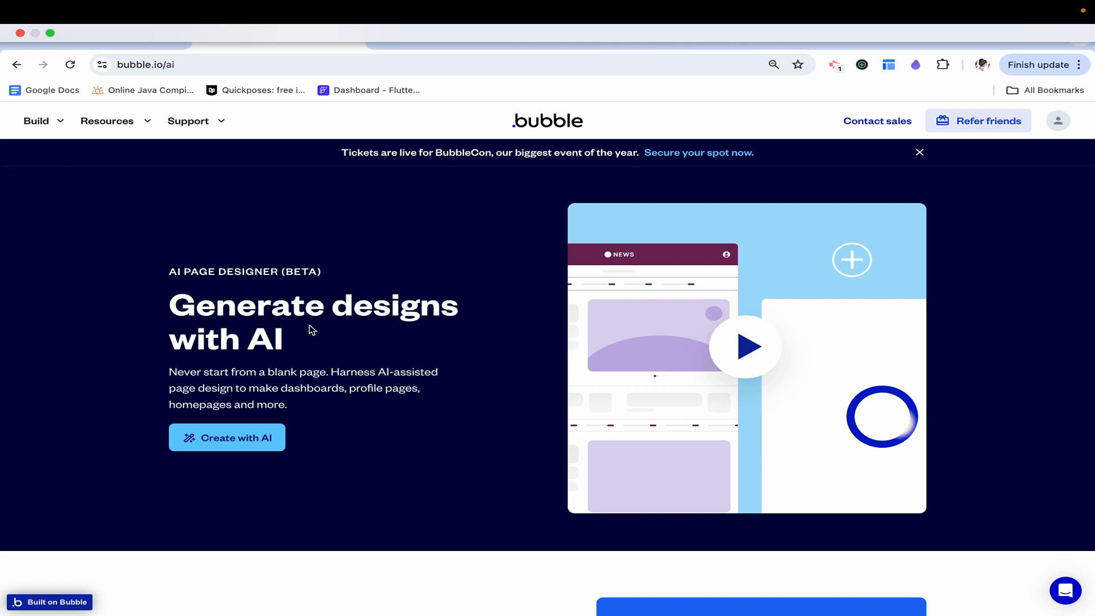
- Start creating a page with the AI page designer and choose Marketplace as the kind of page
{"action": "scroll", "coordinate": [206, 354], "scroll_direction": "down", "scroll_amount": 2}
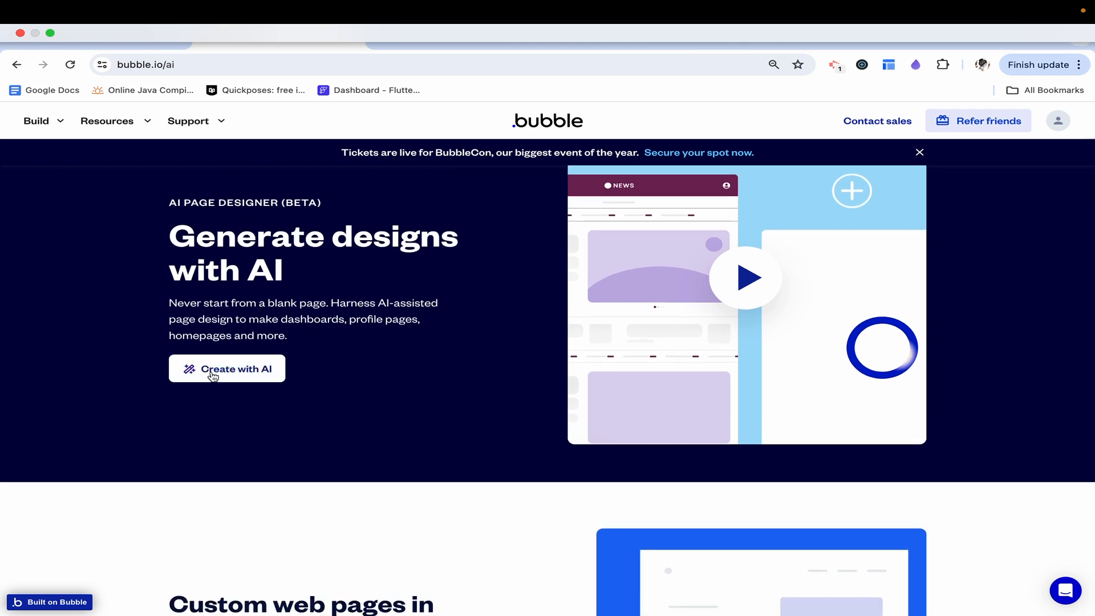
{"action": "left_click", "coordinate": [212, 373]}
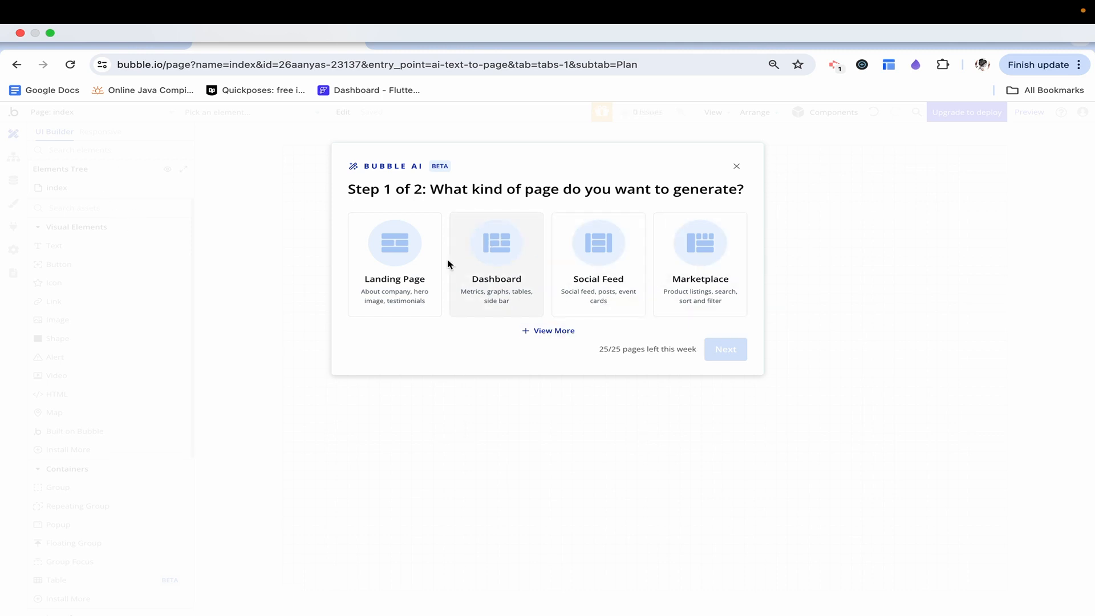
{"action": "left_click", "coordinate": [680, 273]}
{"action": "left_click", "coordinate": [726, 351]}
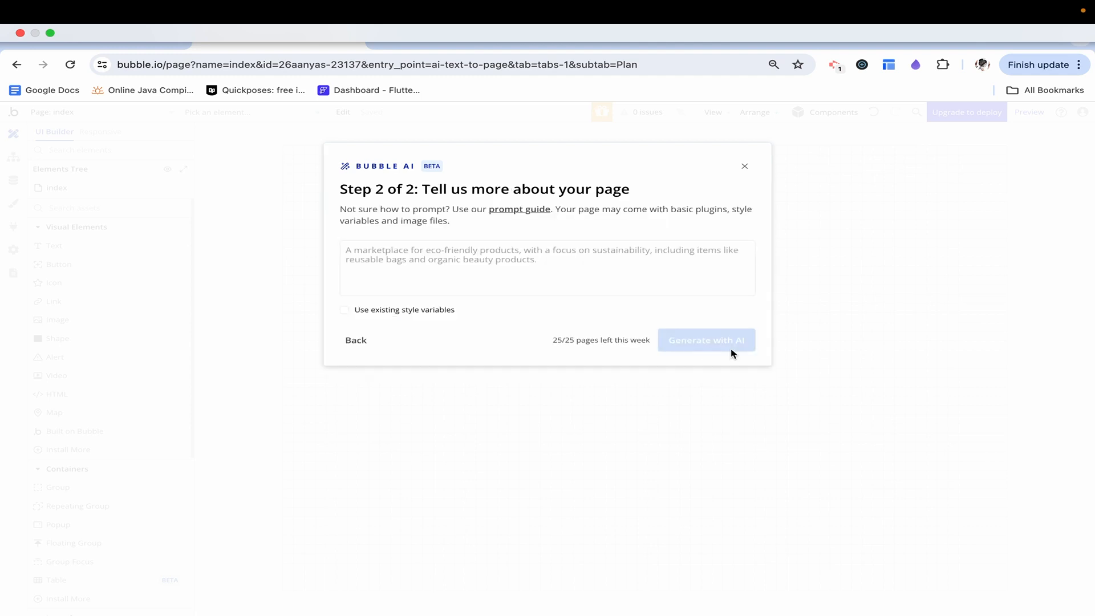
- Describe the page as "A marketplace for used books of different genres"
{"action": "left_click", "coordinate": [519, 242]}
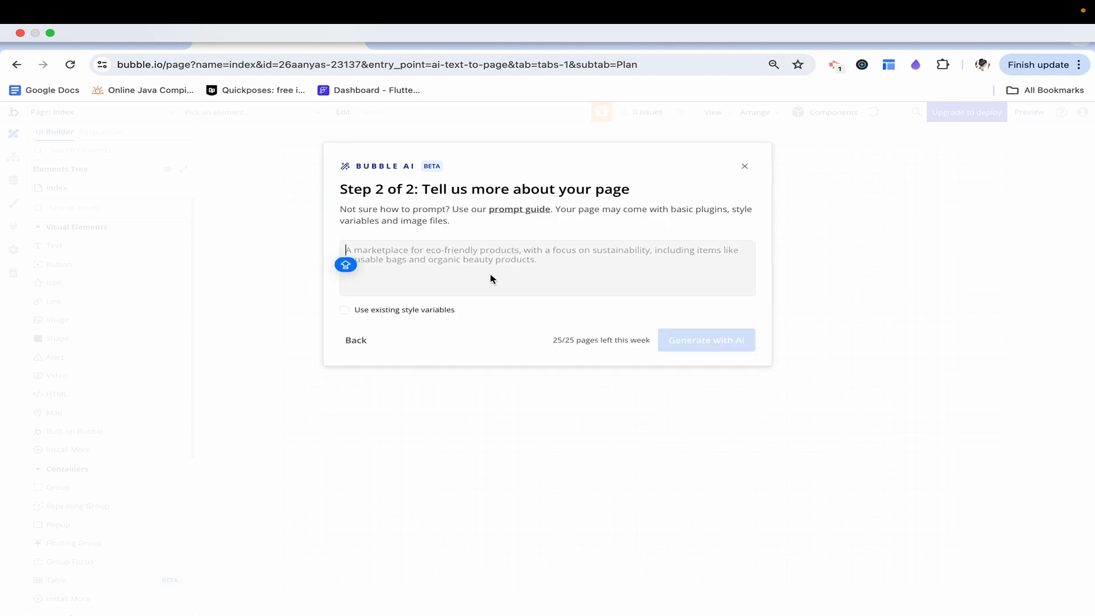
{"action": "type", "text": "A mar"}
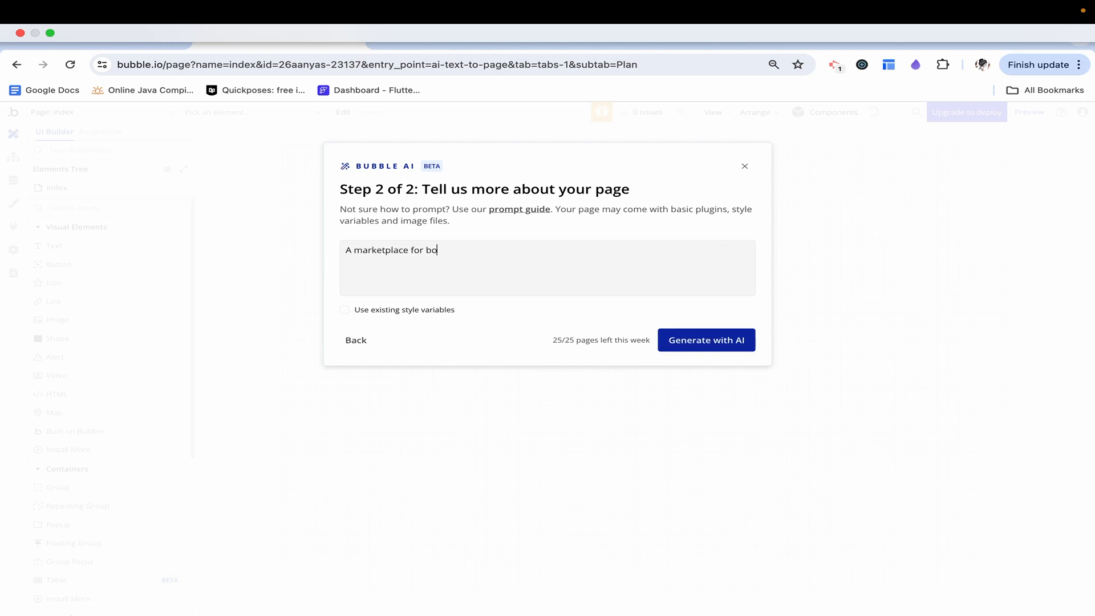
{"action": "type", "text": "ketplace for used books of different genres"}
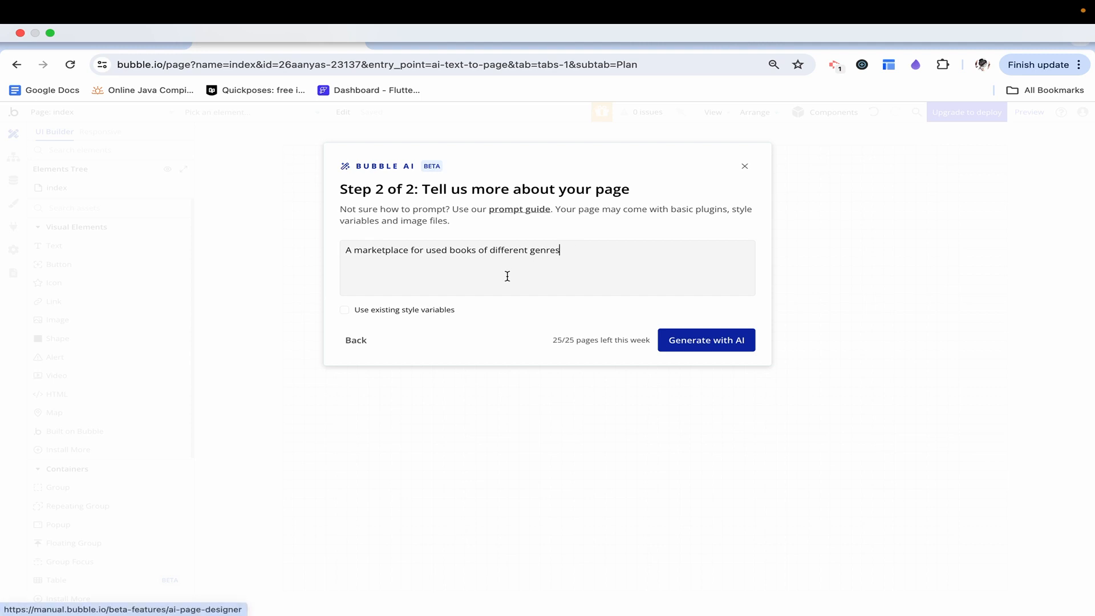
- Open the prompt guide and examine its advice on prompt length, variables, image types, limitations and example prompts
{"action": "left_click", "coordinate": [509, 212]}
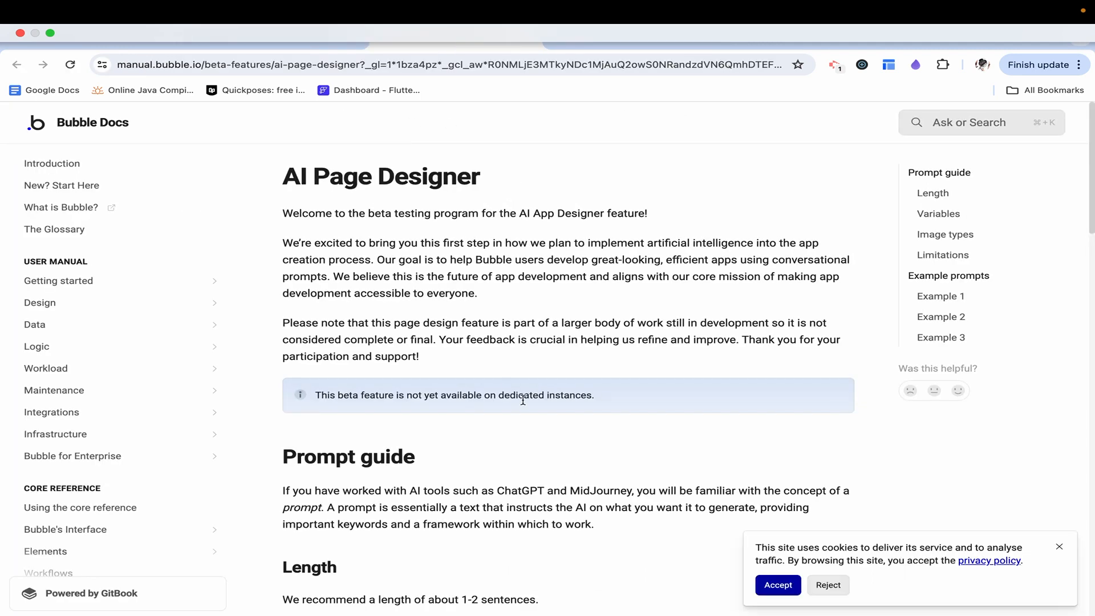
{"action": "left_click", "coordinate": [301, 38]}
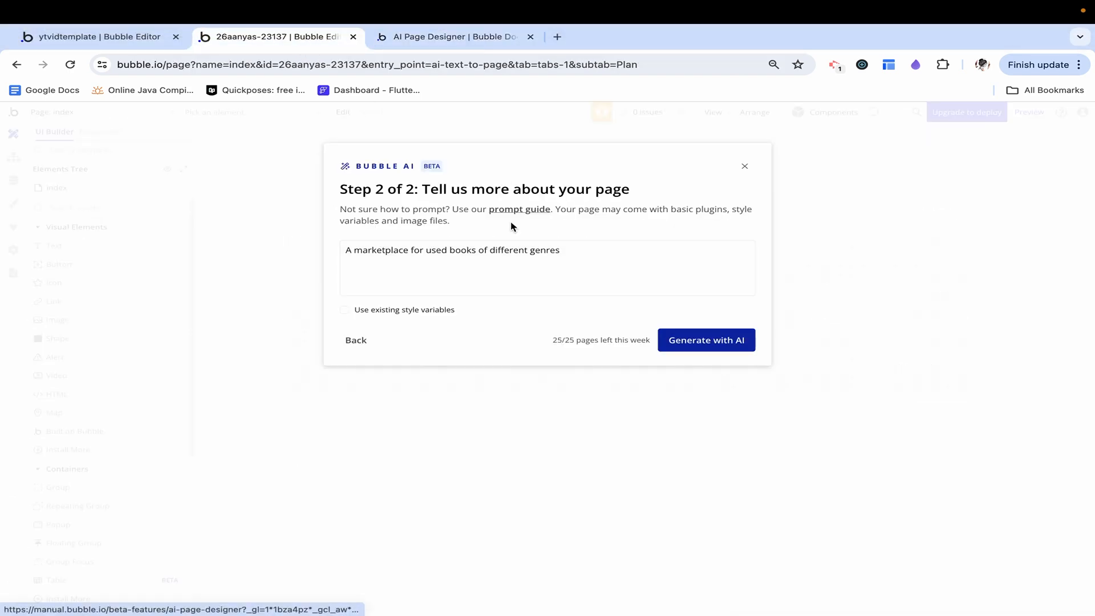
{"action": "left_click", "coordinate": [464, 37]}
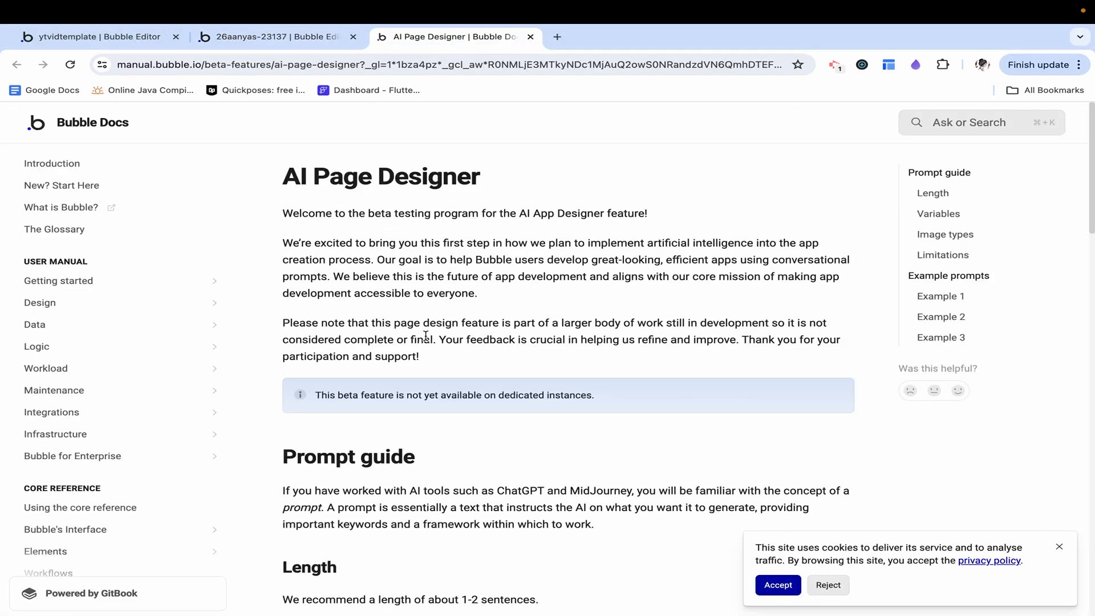
{"action": "scroll", "coordinate": [425, 334], "scroll_direction": "down", "scroll_amount": 2}
{"action": "scroll", "coordinate": [425, 333], "scroll_direction": "down", "scroll_amount": 4}
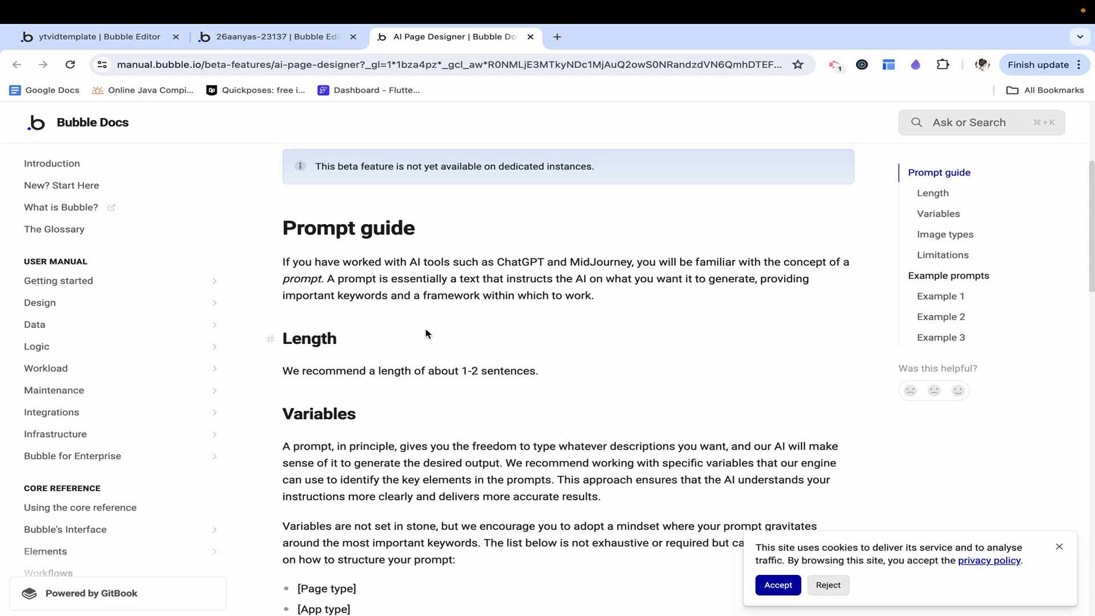
{"action": "scroll", "coordinate": [426, 333], "scroll_direction": "down", "scroll_amount": 1}
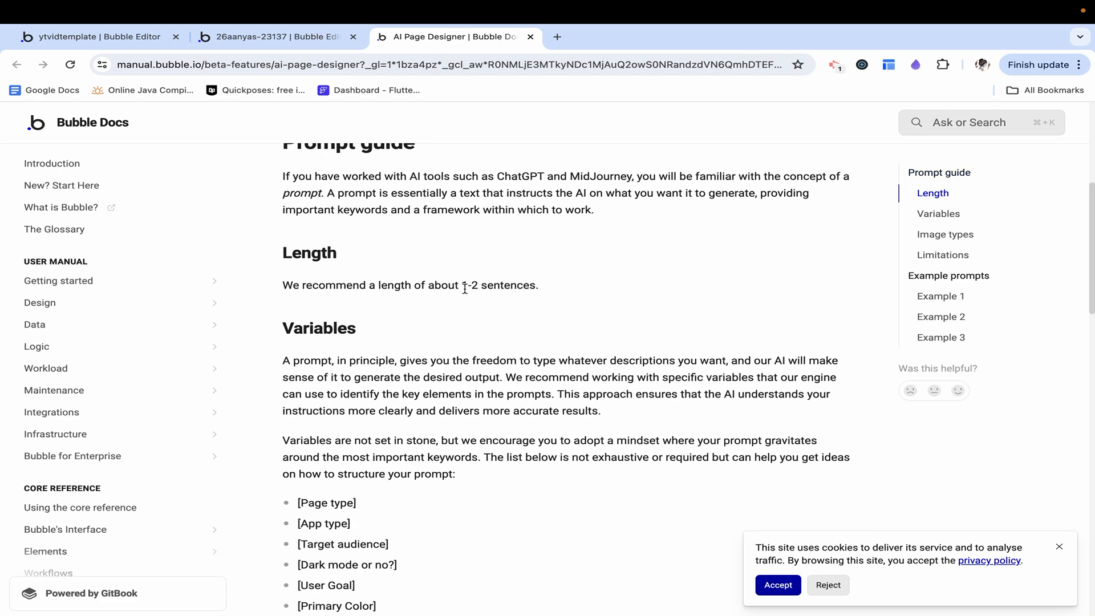
{"action": "left_click_drag", "start_coordinate": [464, 288], "coordinate": [542, 291]}
{"action": "left_click", "coordinate": [542, 291]}
{"action": "scroll", "coordinate": [542, 292], "scroll_direction": "down", "scroll_amount": 3}
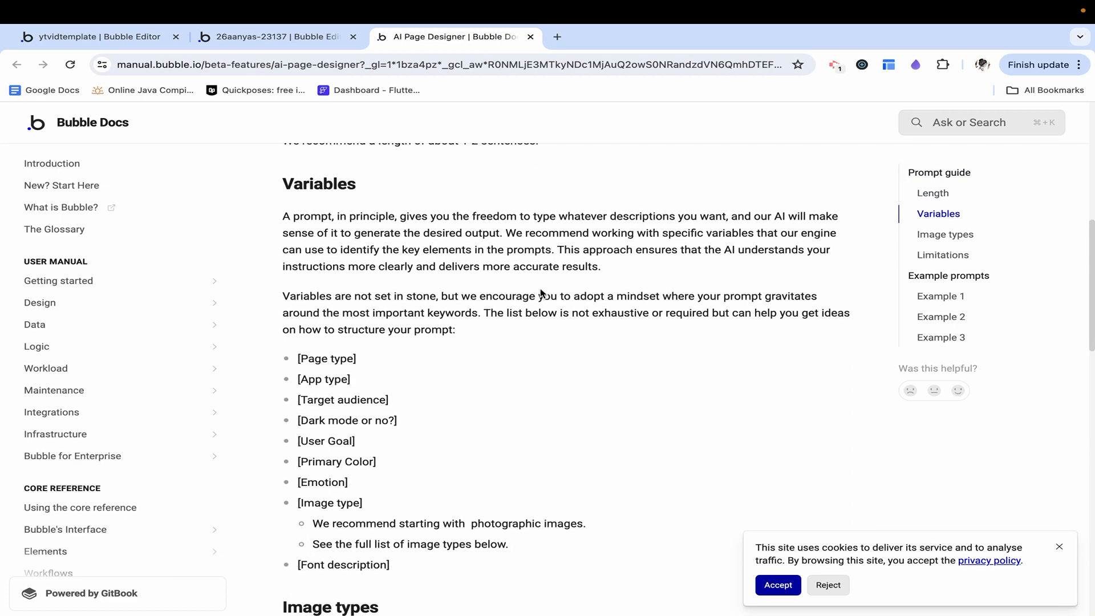
{"action": "scroll", "coordinate": [365, 373], "scroll_direction": "down", "scroll_amount": 2}
{"action": "left_click_drag", "start_coordinate": [297, 248], "coordinate": [402, 452]}
{"action": "scroll", "coordinate": [402, 452], "scroll_direction": "down", "scroll_amount": 13}
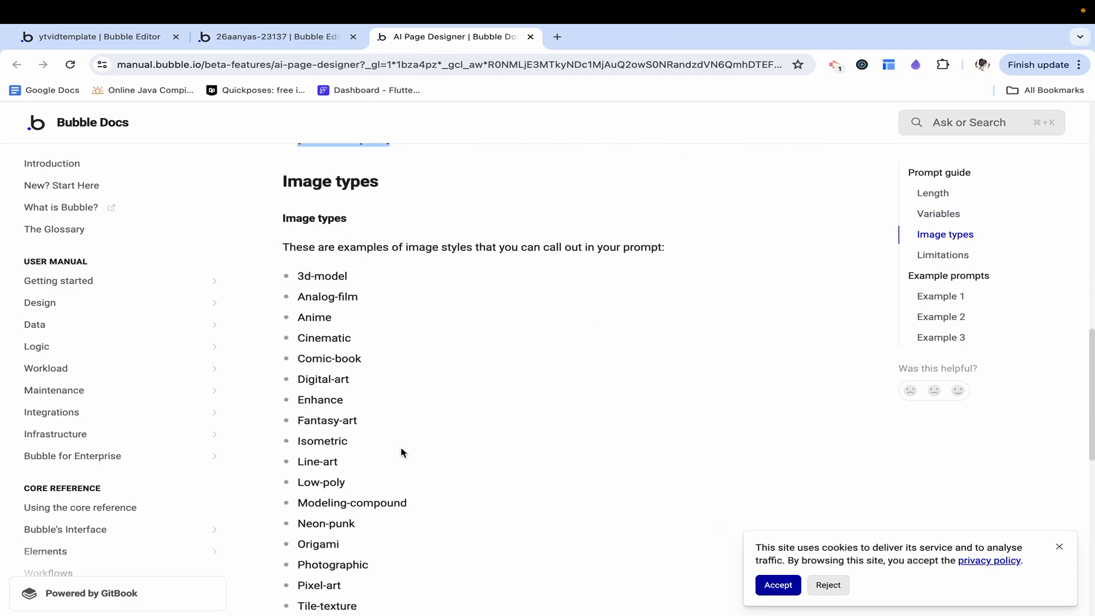
{"action": "scroll", "coordinate": [400, 452], "scroll_direction": "down", "scroll_amount": 3}
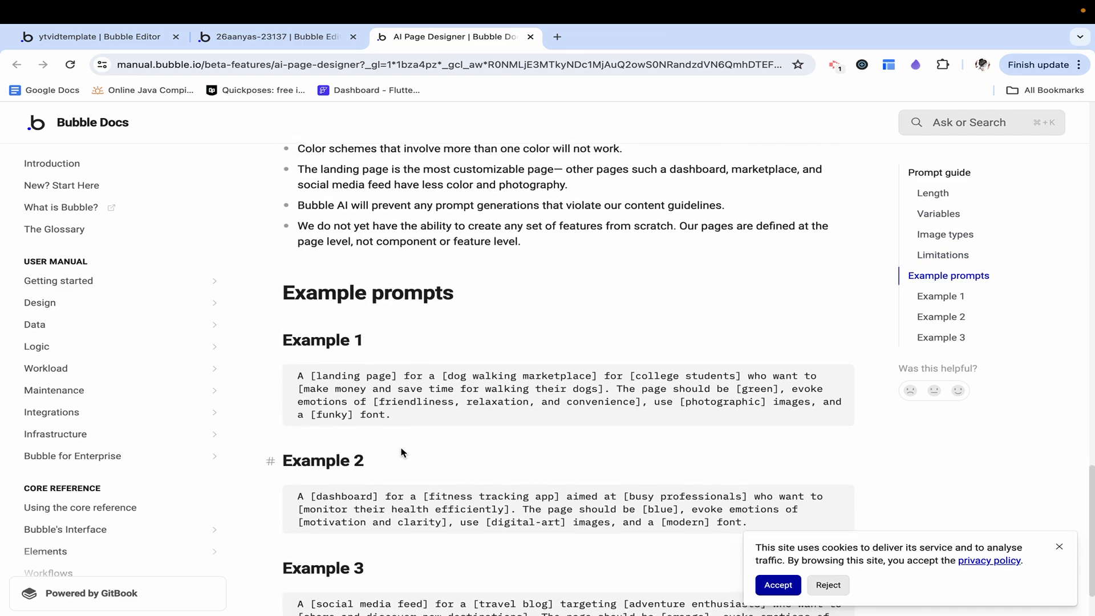
{"action": "scroll", "coordinate": [422, 444], "scroll_direction": "down", "scroll_amount": 1}
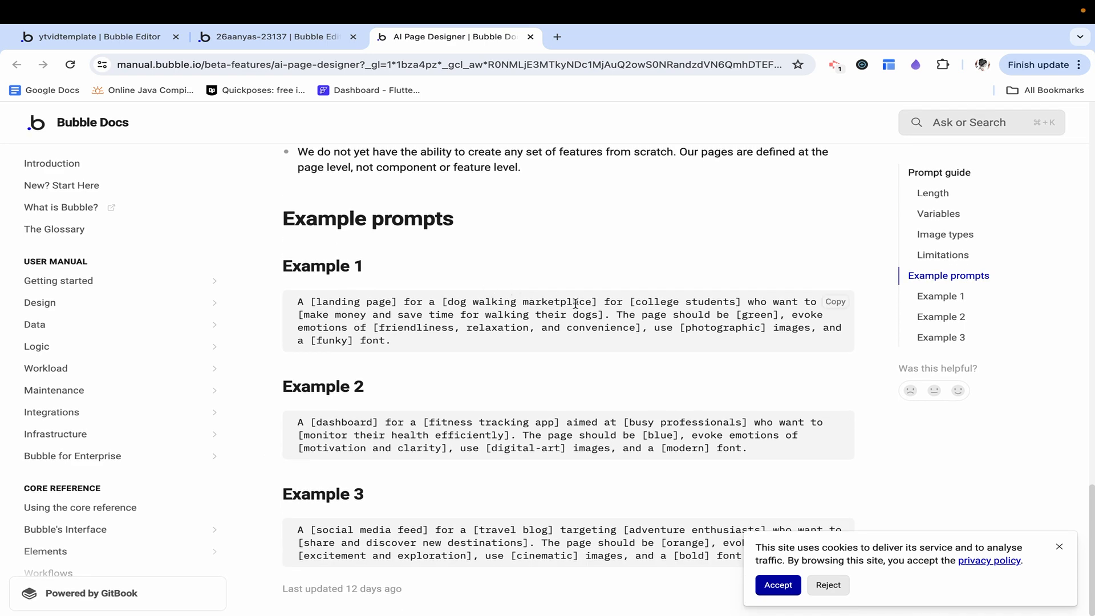
- Copy the Example 1 prompt from the guide and replace the page description with it
{"action": "triple_click", "coordinate": [537, 327]}
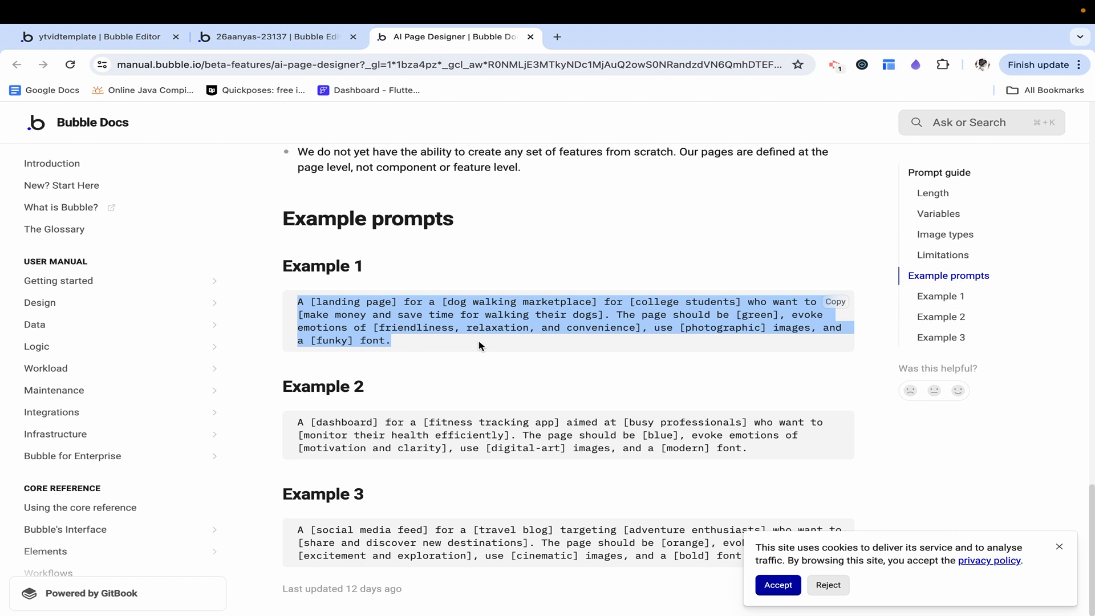
{"action": "left_click", "coordinate": [304, 40]}
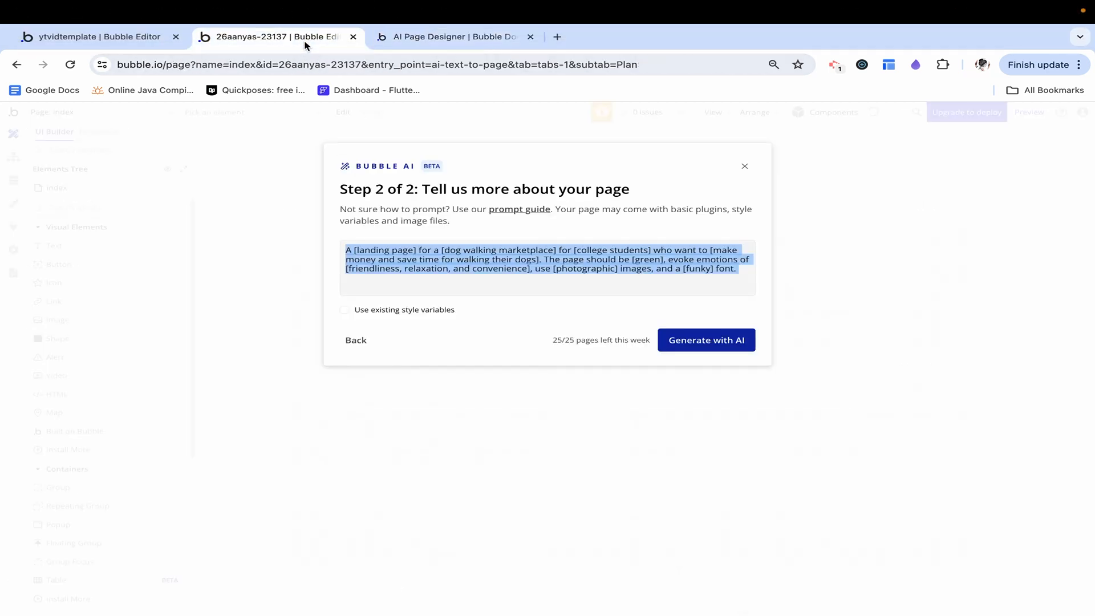
{"action": "left_click", "coordinate": [427, 259]}
- Replace the "[landing page]" placeholder in the prompt with "marketplace"
{"action": "left_click_drag", "start_coordinate": [420, 251], "coordinate": [353, 250]}
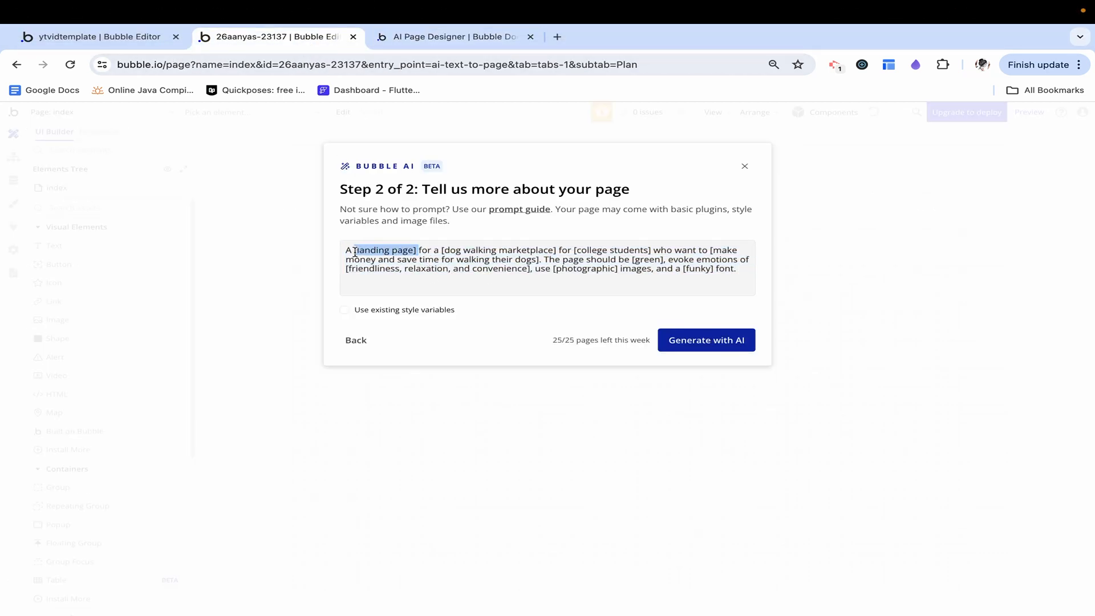
{"action": "type", "text": "n"}
{"action": "key", "text": "BackSpace"}
{"action": "type", "text": "marketp"}
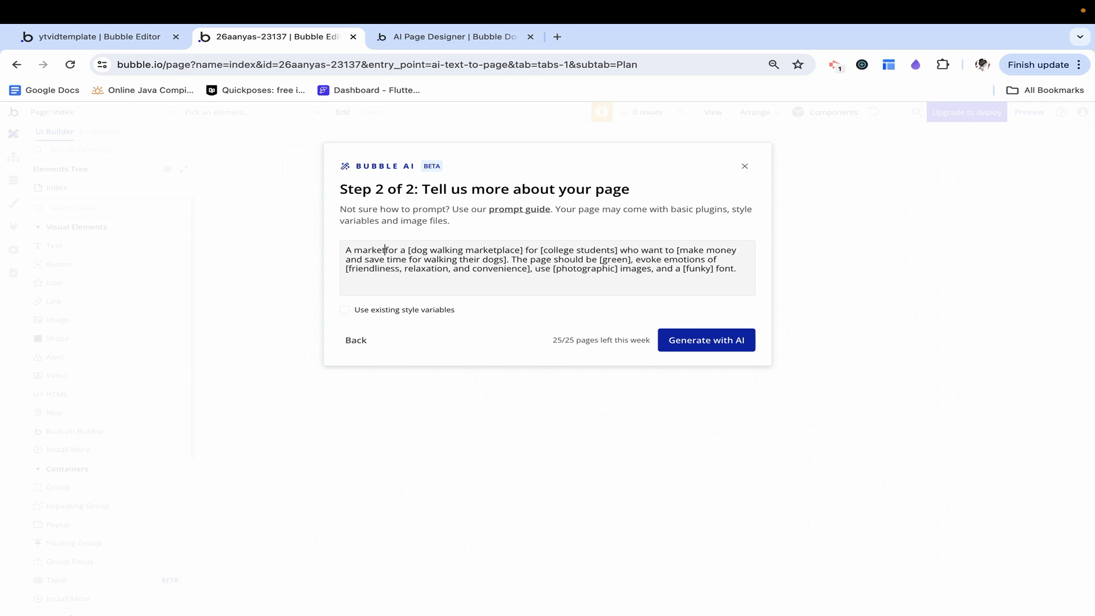
{"action": "type", "text": "lace"}
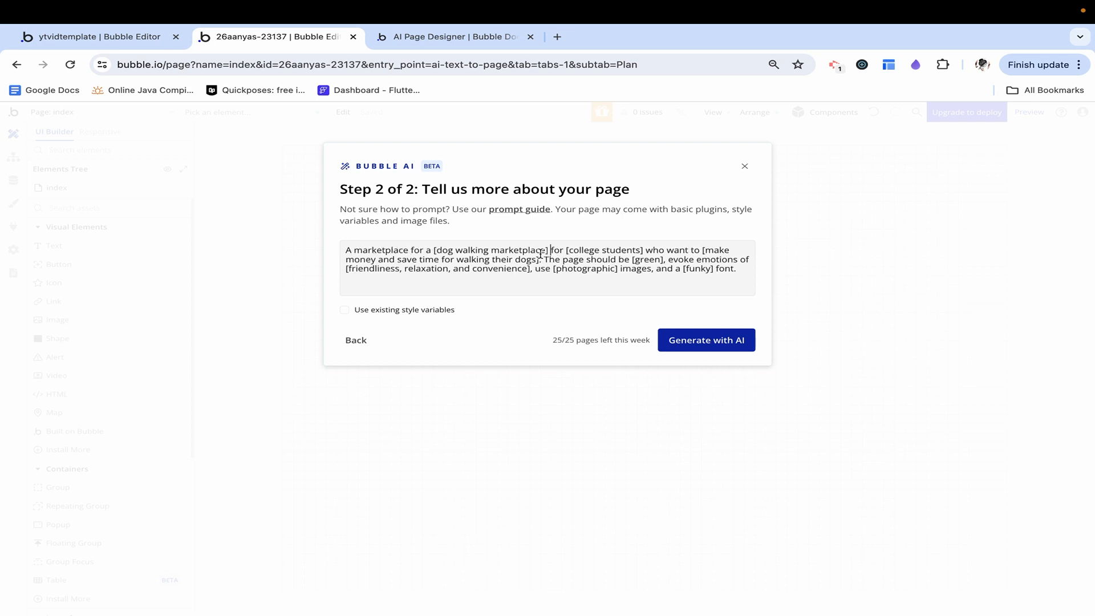
- Replace the dog walking marketplace wording with "students" and remove "for [college students]" from the prompt
{"action": "left_click_drag", "start_coordinate": [550, 251], "coordinate": [430, 251]}
{"action": "key", "text": "BackSpace"}
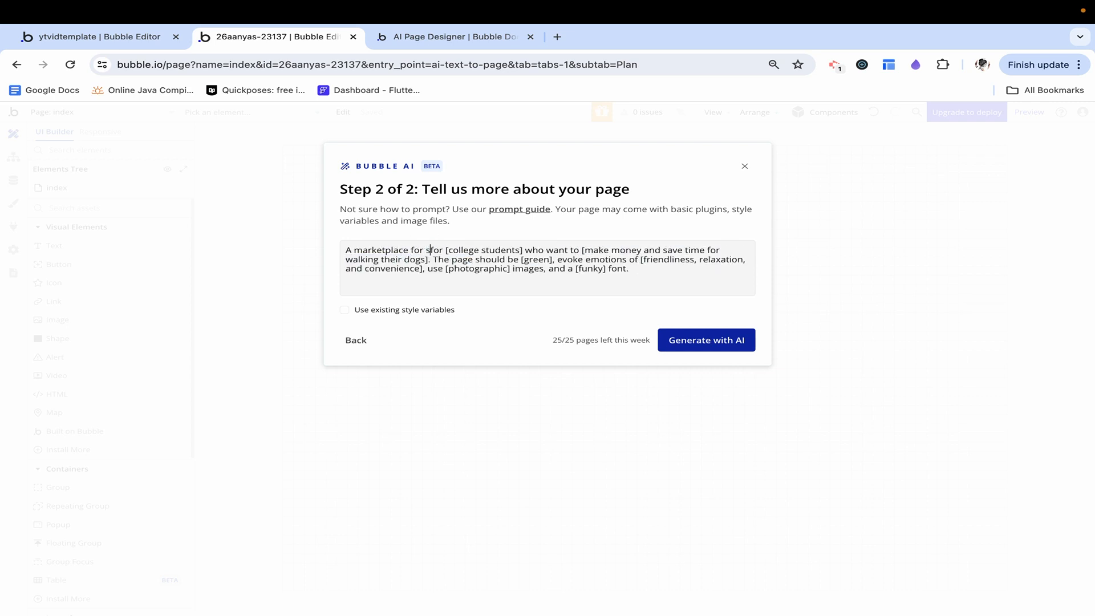
{"action": "type", "text": "students"}
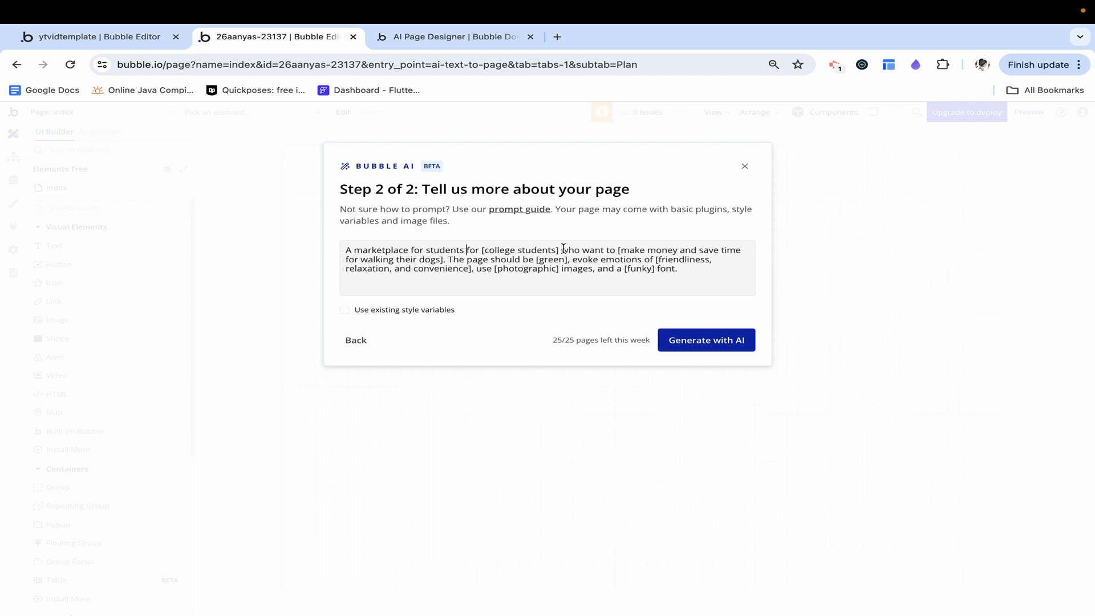
{"action": "left_click_drag", "start_coordinate": [563, 249], "coordinate": [748, 249]}
{"action": "key", "text": "BackSpace"}
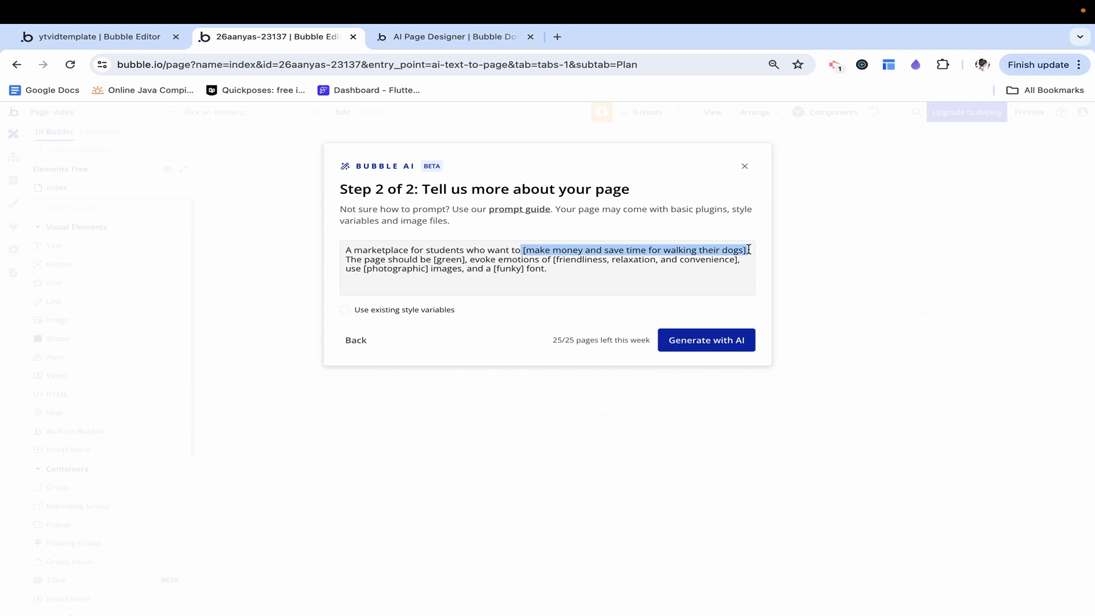
- Replace the bracketed user goal after "who want to" with "buy used books"
{"action": "key", "text": "BackSpace"}
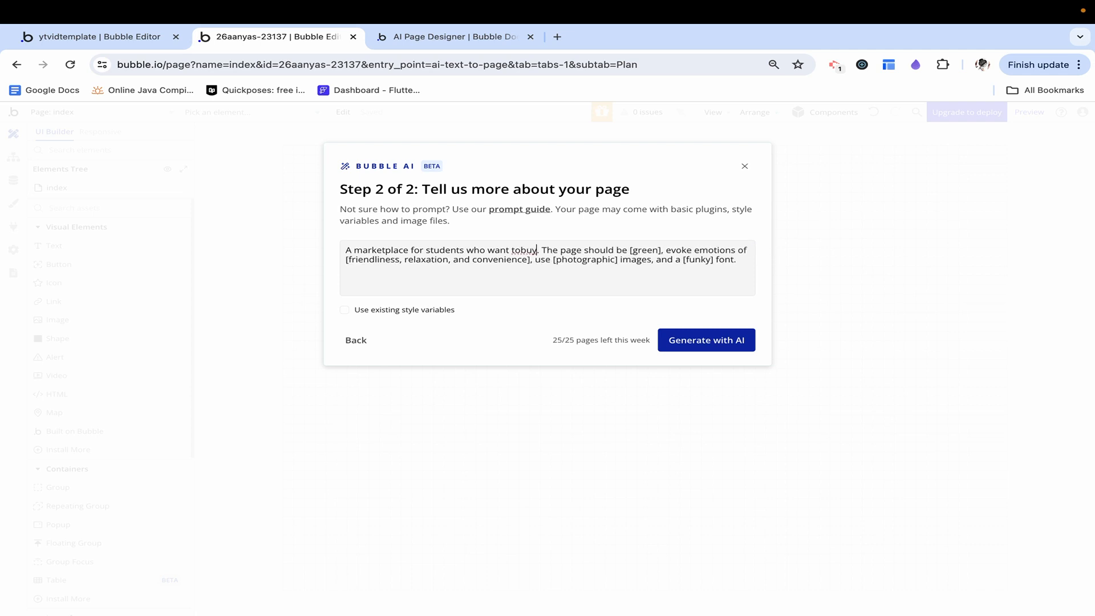
{"action": "type", "text": "buy us"}
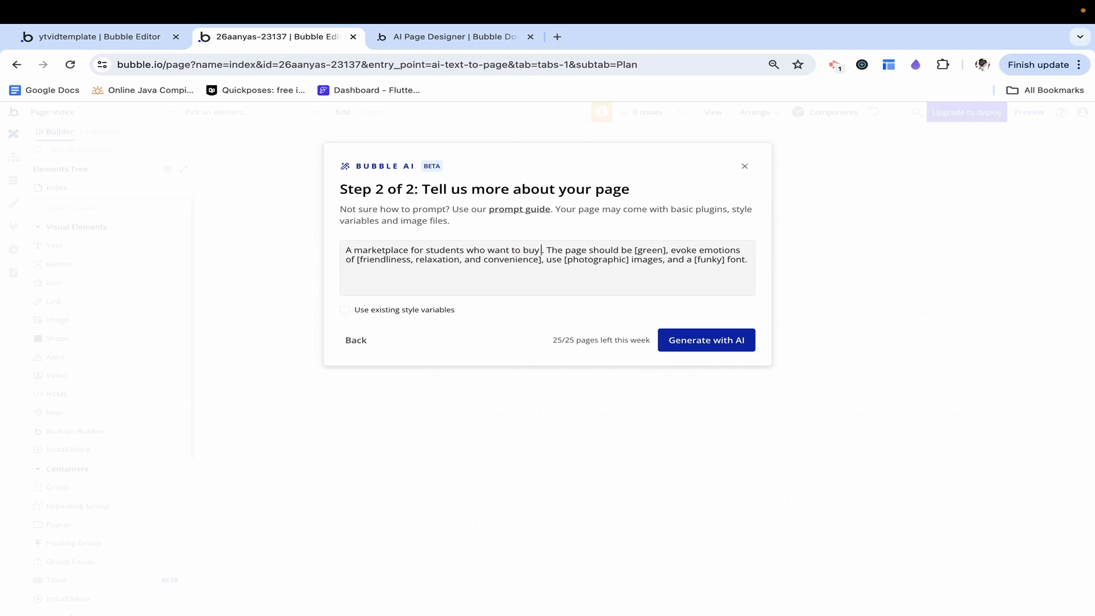
{"action": "type", "text": "ed books"}
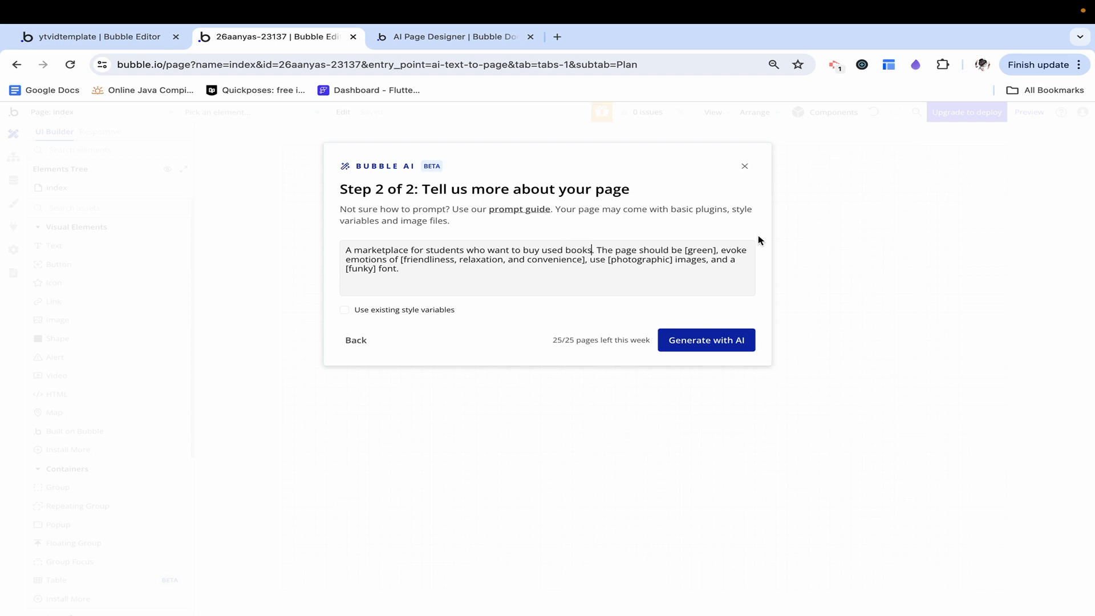
- Remove the brackets around "green" and replace "[friendliness, relaxation," with "sustainability" in the prompt
{"action": "left_click", "coordinate": [716, 252]}
{"action": "key", "text": "BackSpace"}
{"action": "key", "text": "BackSpace"}
{"action": "left_click", "coordinate": [403, 261]}
{"action": "key", "text": "BackSpace"}
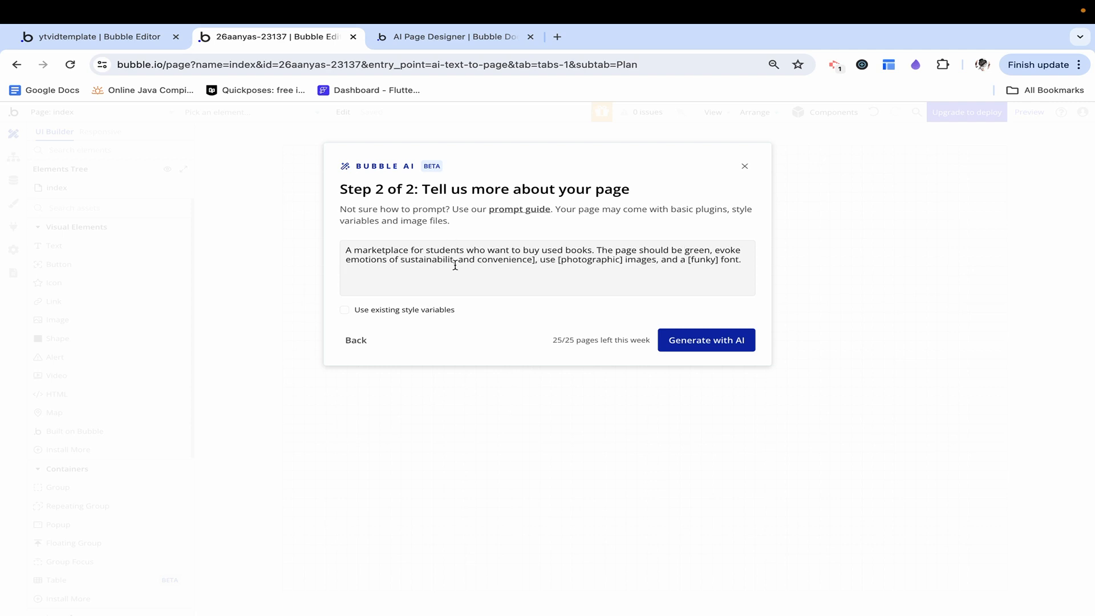
{"action": "key", "text": "BackSpace"}
{"action": "type", "text": "y"}
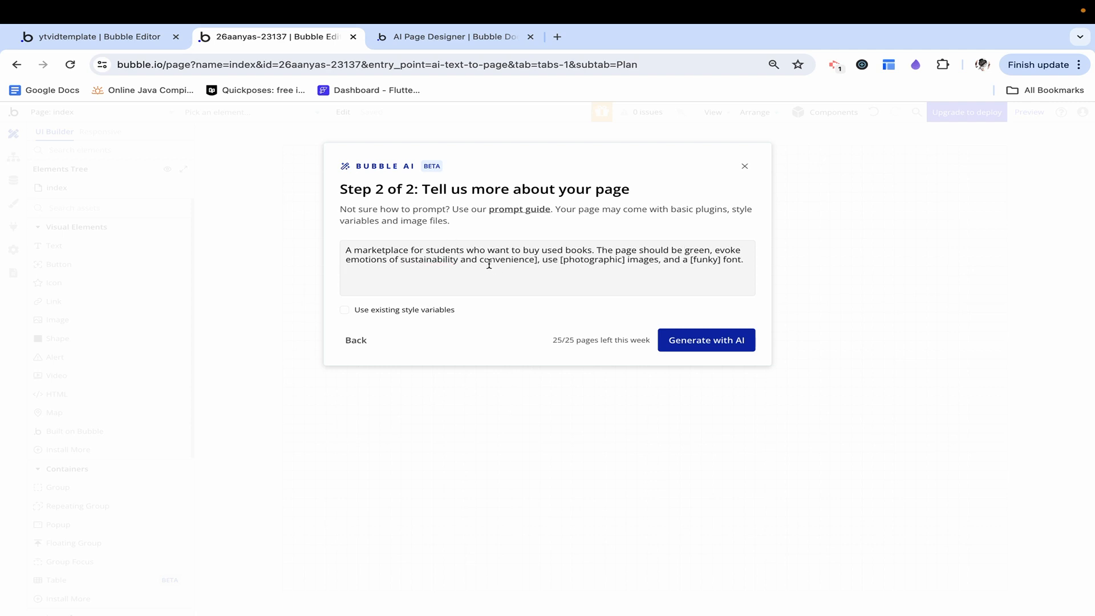
- Remove the remaining brackets around "convenience", "photographic" and "funky", and generate the page with AI
{"action": "left_click", "coordinate": [540, 265]}
{"action": "key", "text": "BackSpace"}
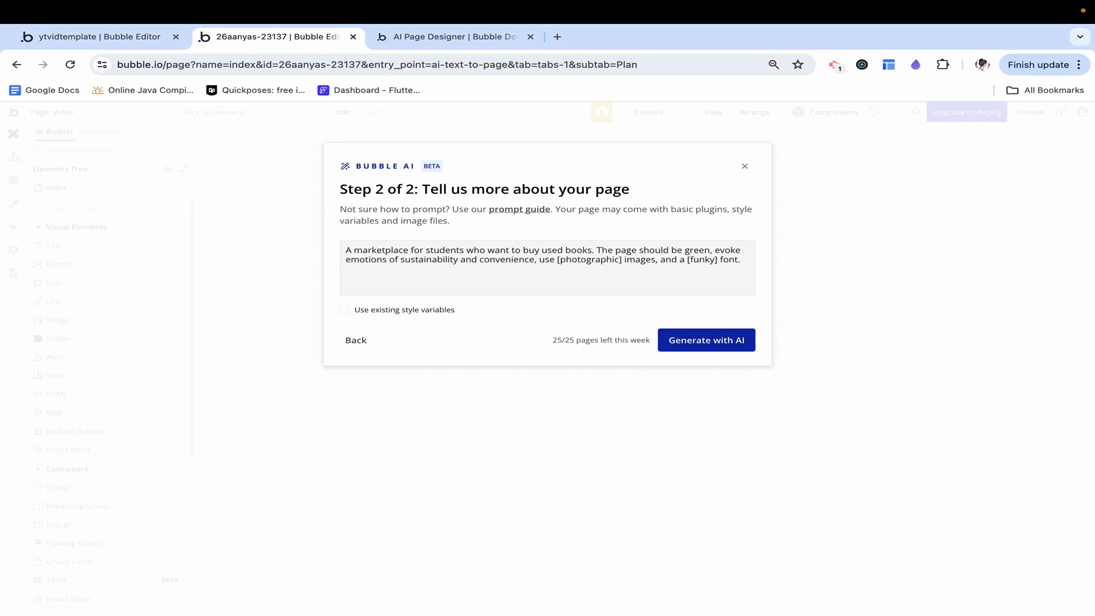
{"action": "left_click", "coordinate": [623, 261]}
{"action": "key", "text": "BackSpace"}
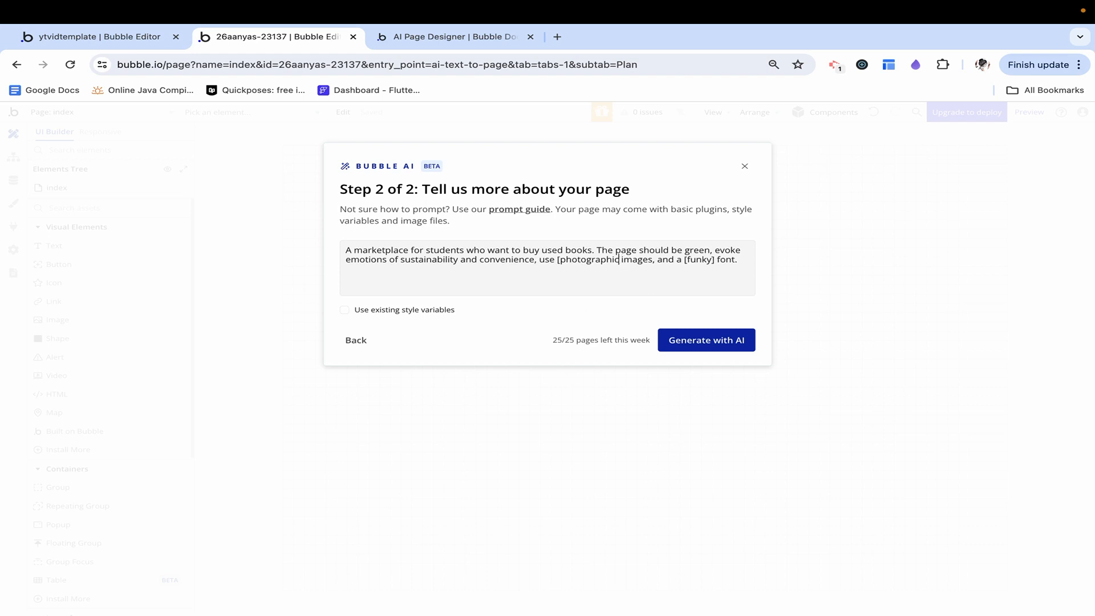
{"action": "left_click", "coordinate": [563, 259]}
{"action": "key", "text": "BackSpace"}
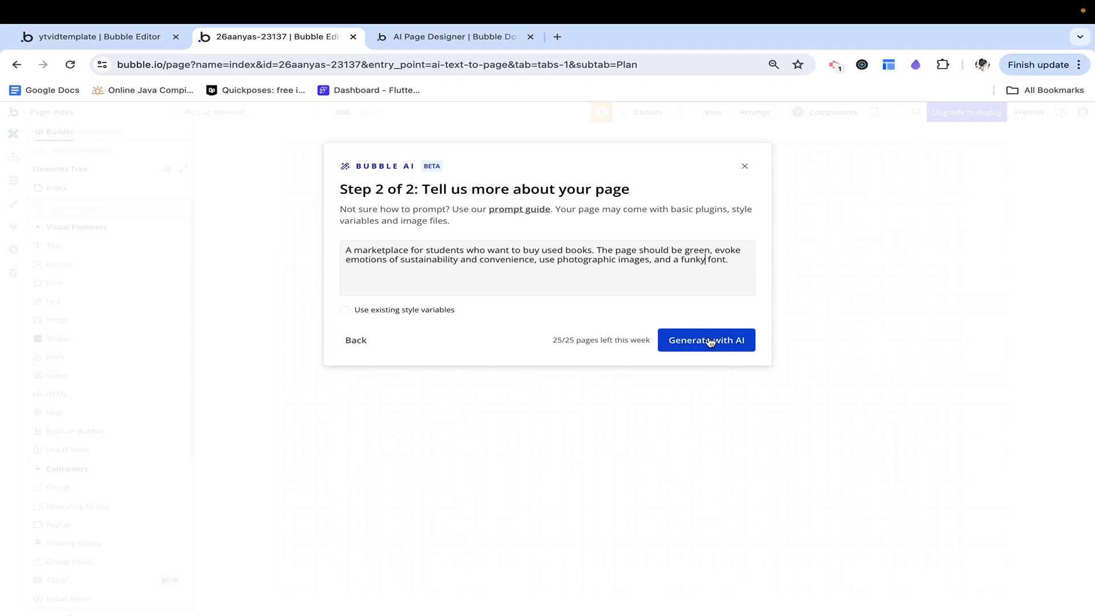
{"action": "left_click", "coordinate": [710, 341]}
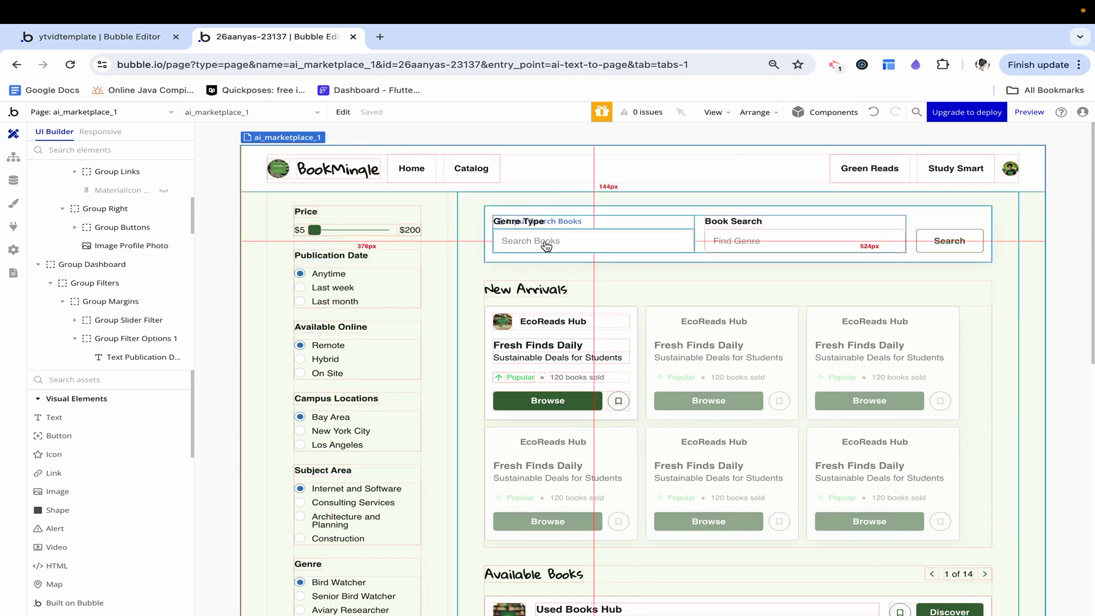
- Review the generated marketplace page's search bar, filters, New Arrivals cards and Available Books list
{"action": "scroll", "coordinate": [611, 273], "scroll_direction": "down", "scroll_amount": 1}
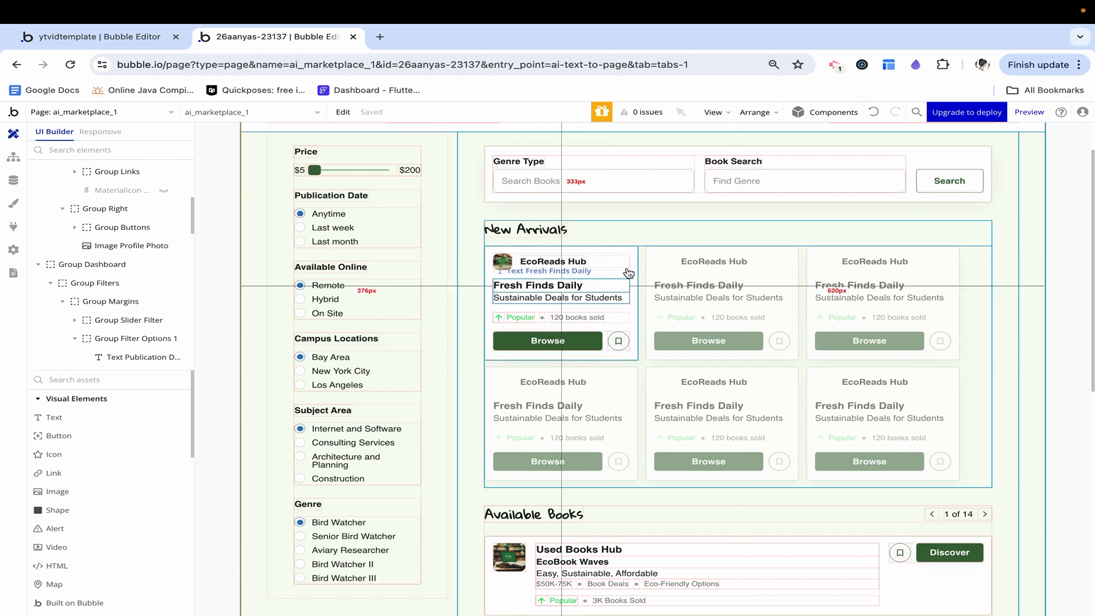
{"action": "scroll", "coordinate": [659, 488], "scroll_direction": "down", "scroll_amount": 8}
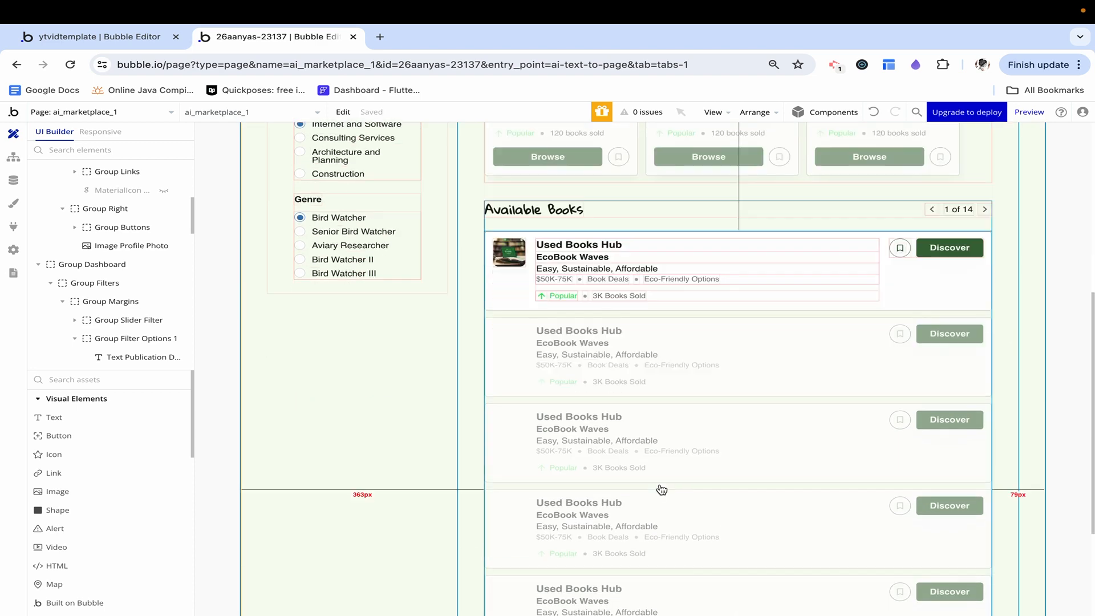
{"action": "scroll", "coordinate": [659, 488], "scroll_direction": "up", "scroll_amount": 9}
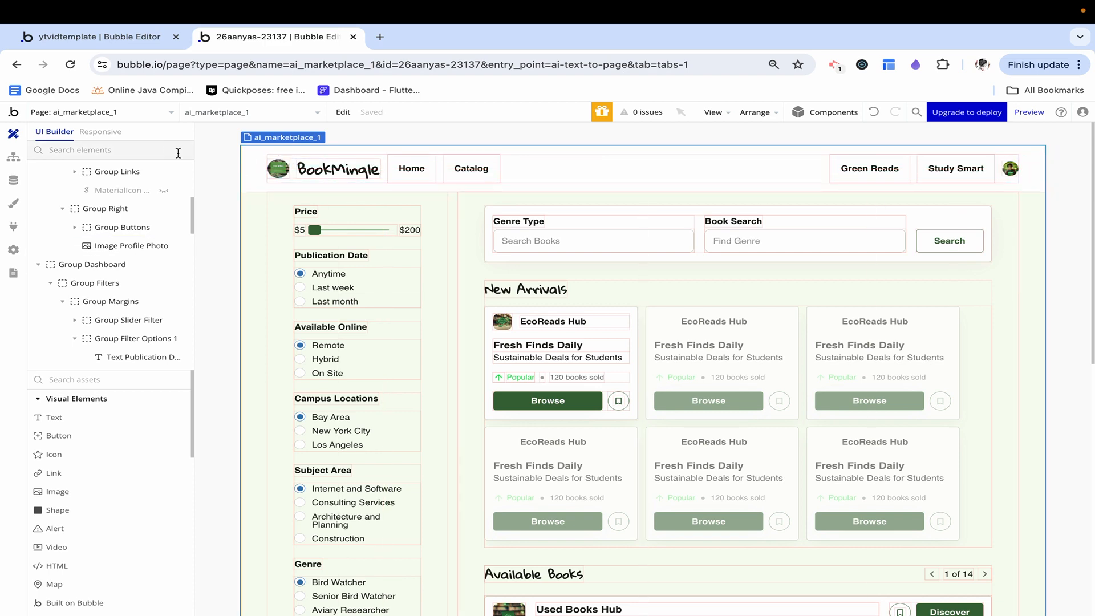
- Inspect the properties of the logo image and the BookMingle text in the page header
{"action": "left_click", "coordinate": [280, 174]}
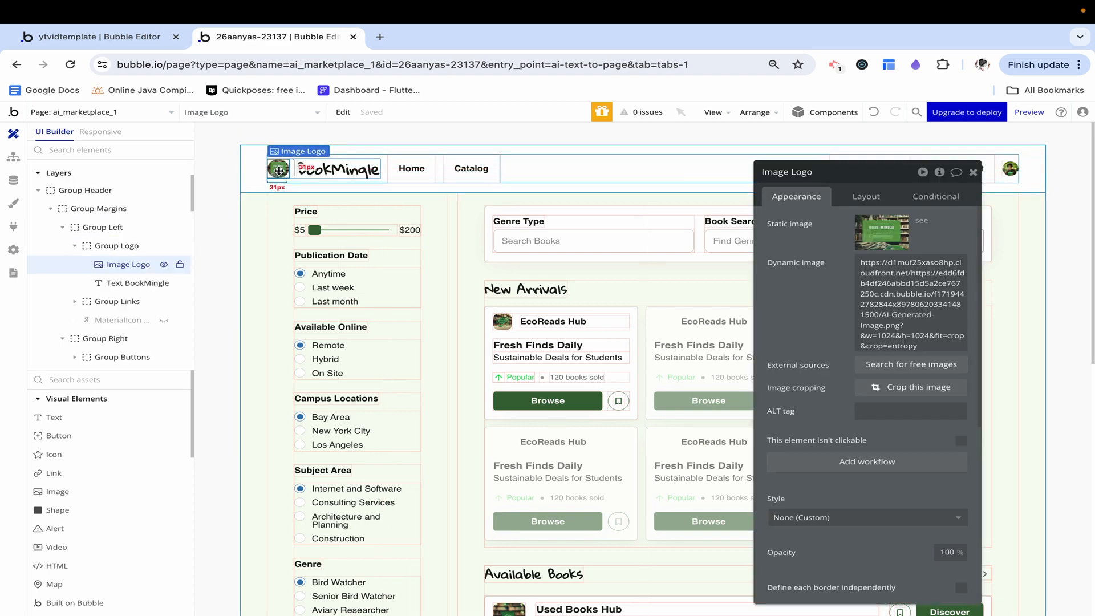
{"action": "left_click", "coordinate": [319, 170]}
{"action": "left_click", "coordinate": [966, 174]}
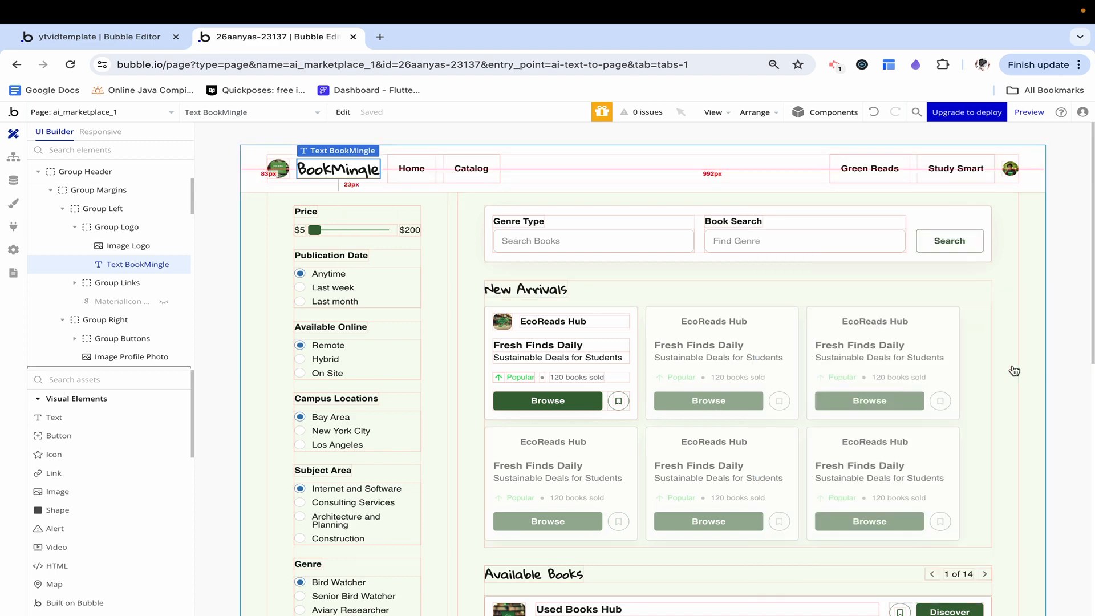
{"action": "left_click", "coordinate": [1035, 377]}
{"action": "left_click", "coordinate": [973, 172]}
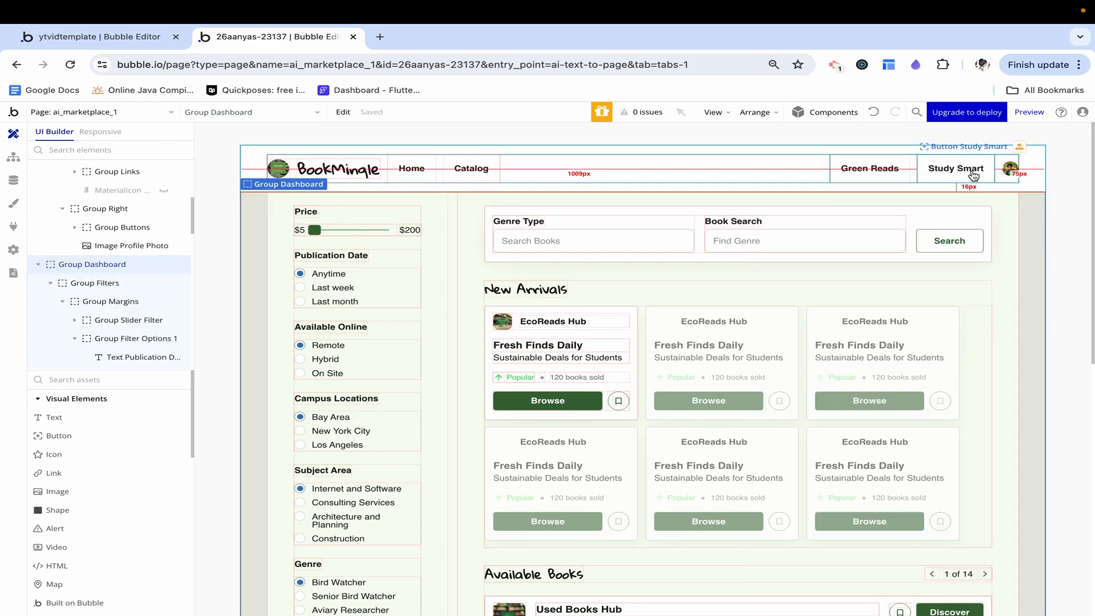
- Inspect the properties of a New Arrivals card description, the Used Books Hub title and the Campus Locations label, leaving no property editor open
{"action": "double_click", "coordinate": [510, 366]}
{"action": "scroll", "coordinate": [547, 399], "scroll_direction": "down", "scroll_amount": 4}
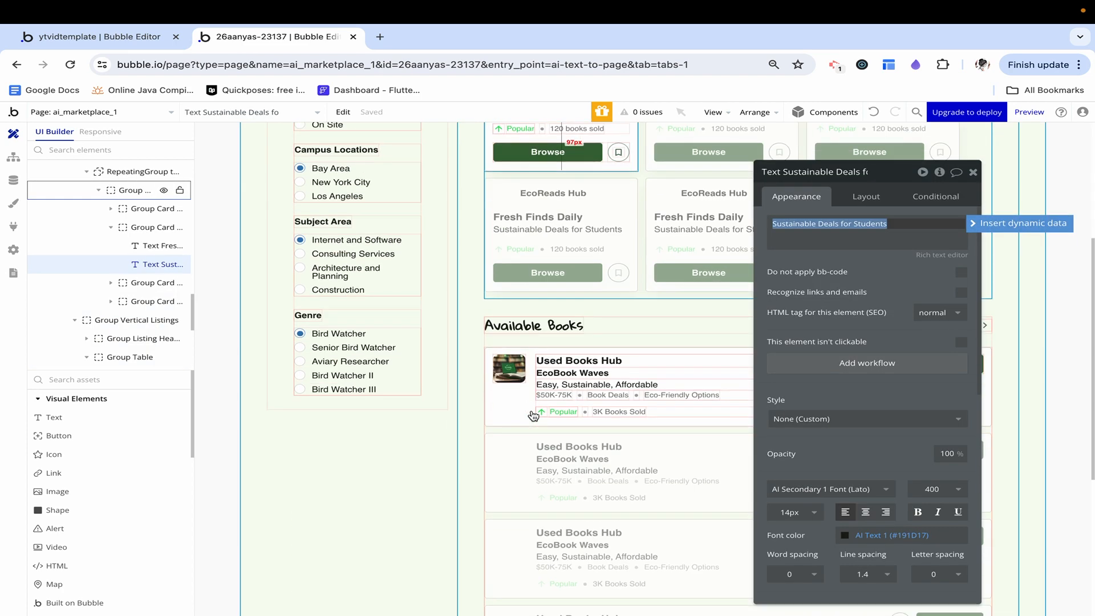
{"action": "left_click", "coordinate": [553, 368]}
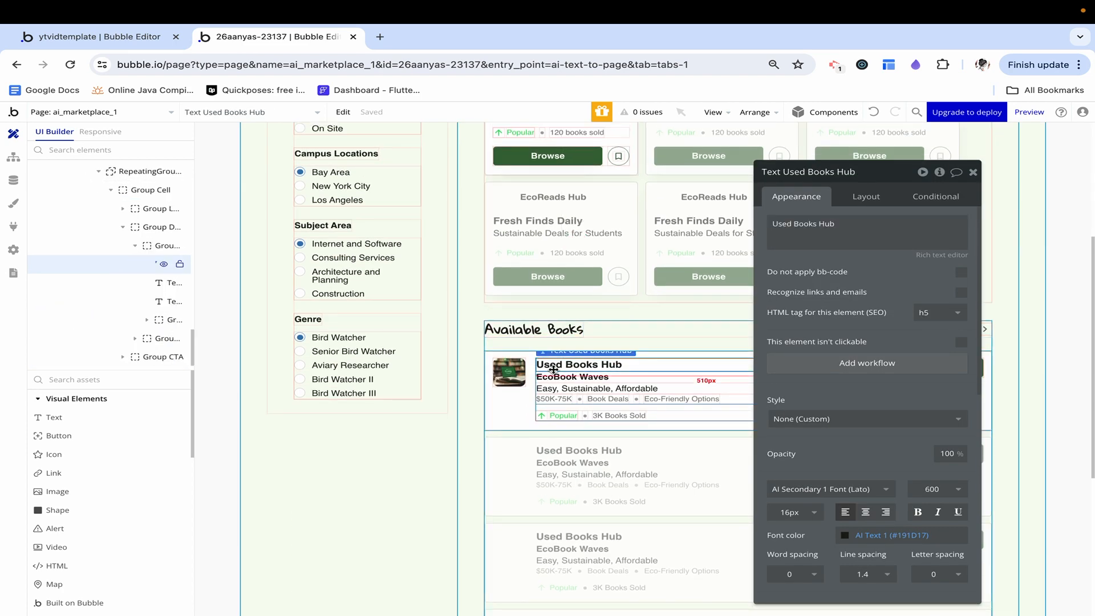
{"action": "scroll", "coordinate": [553, 370], "scroll_direction": "up", "scroll_amount": 3}
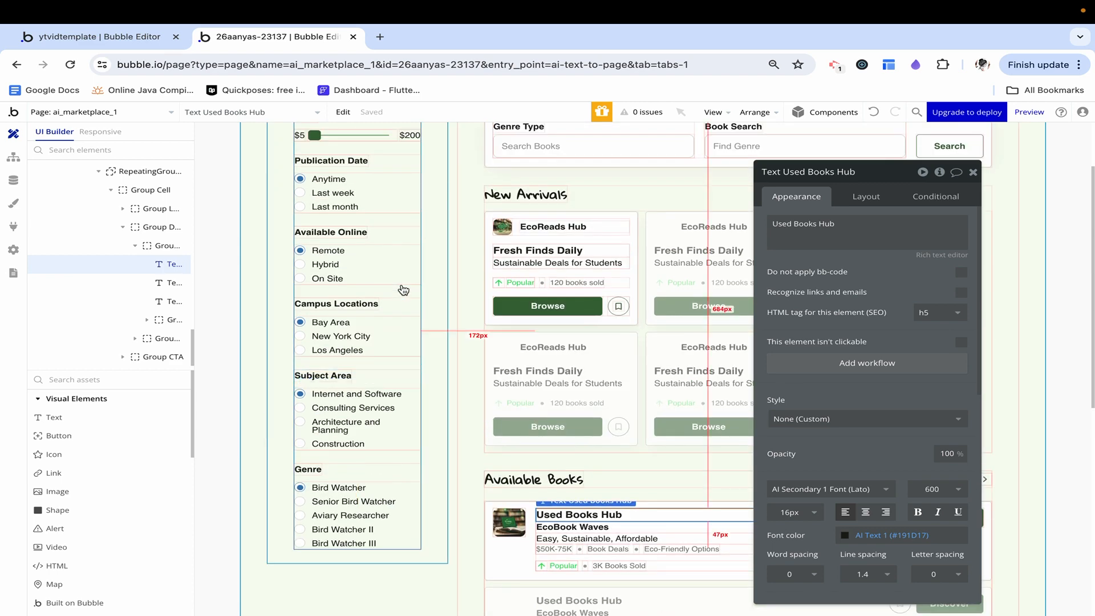
{"action": "left_click", "coordinate": [356, 307]}
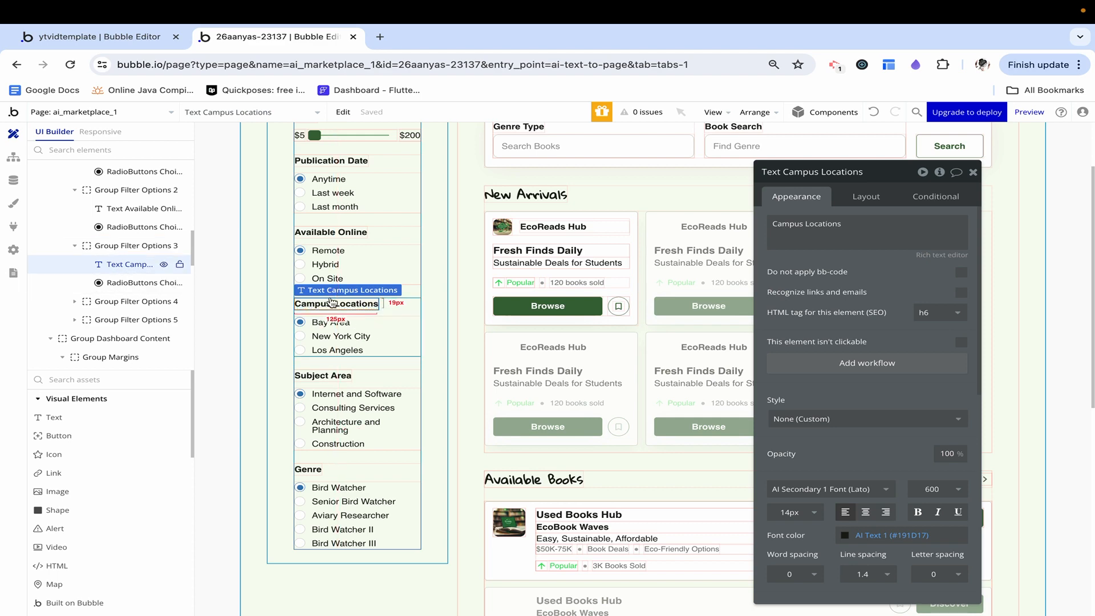
{"action": "left_click", "coordinate": [468, 166]}
{"action": "scroll", "coordinate": [469, 165], "scroll_direction": "up", "scroll_amount": 2}
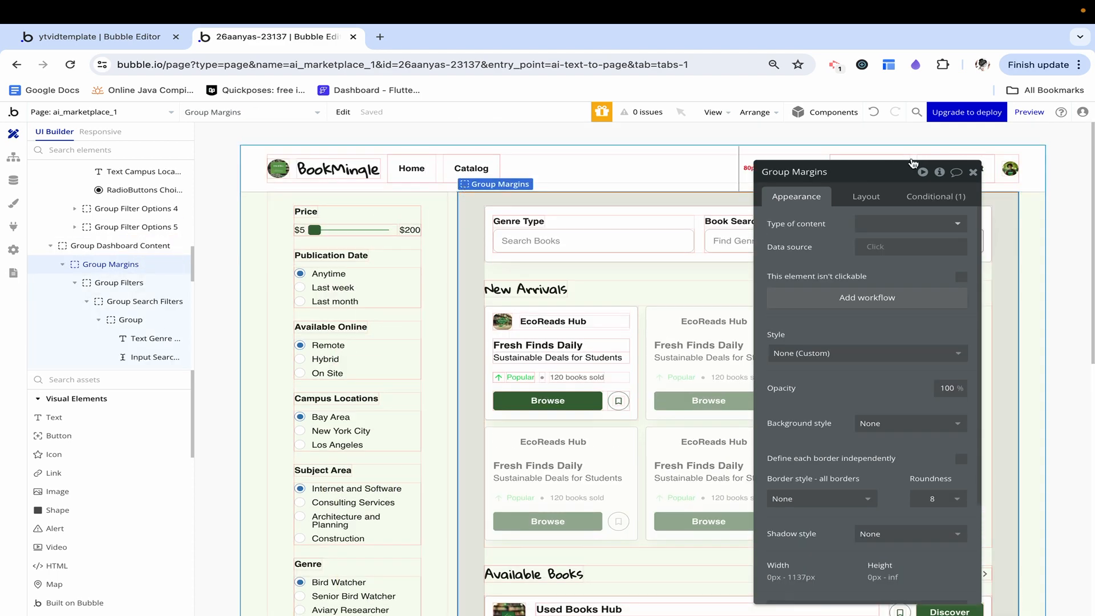
{"action": "left_click", "coordinate": [973, 171]}
{"action": "left_click", "coordinate": [973, 194]}
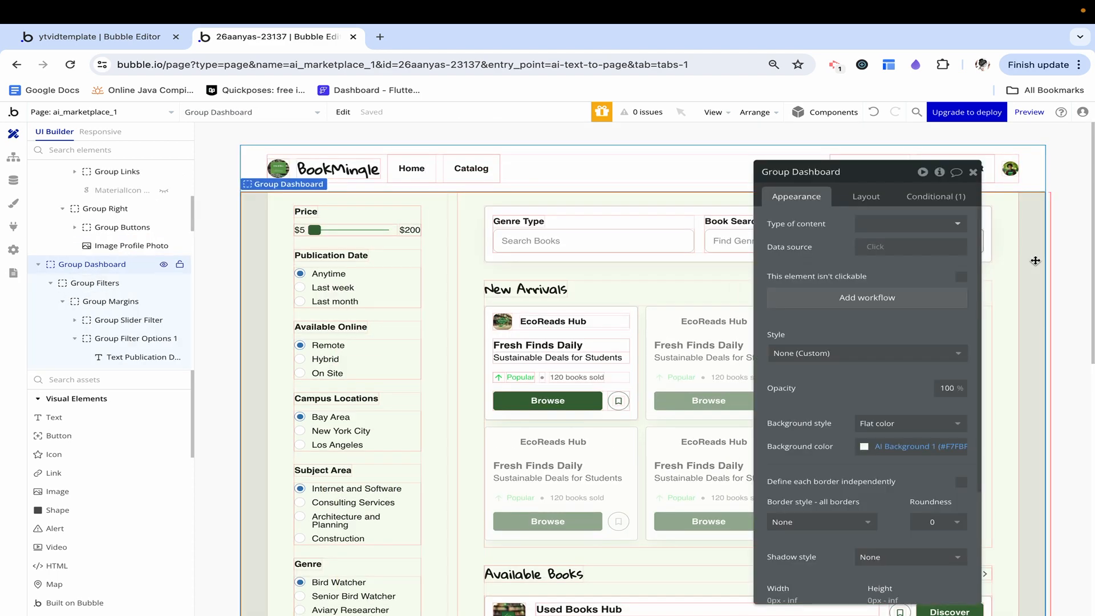
{"action": "left_click", "coordinate": [976, 183]}
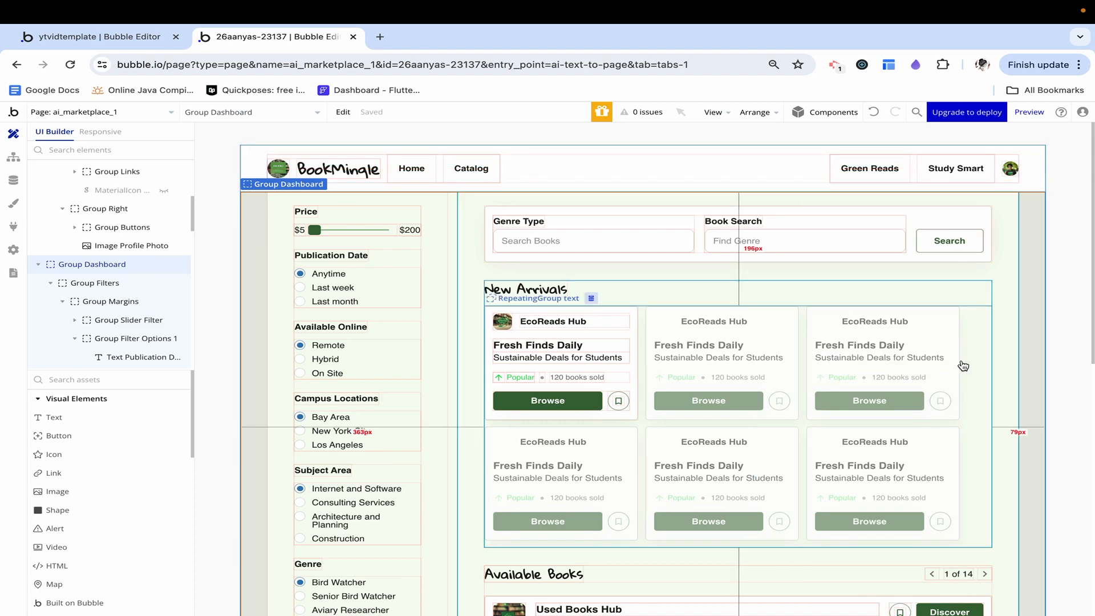
{"action": "left_click", "coordinate": [1073, 228]}
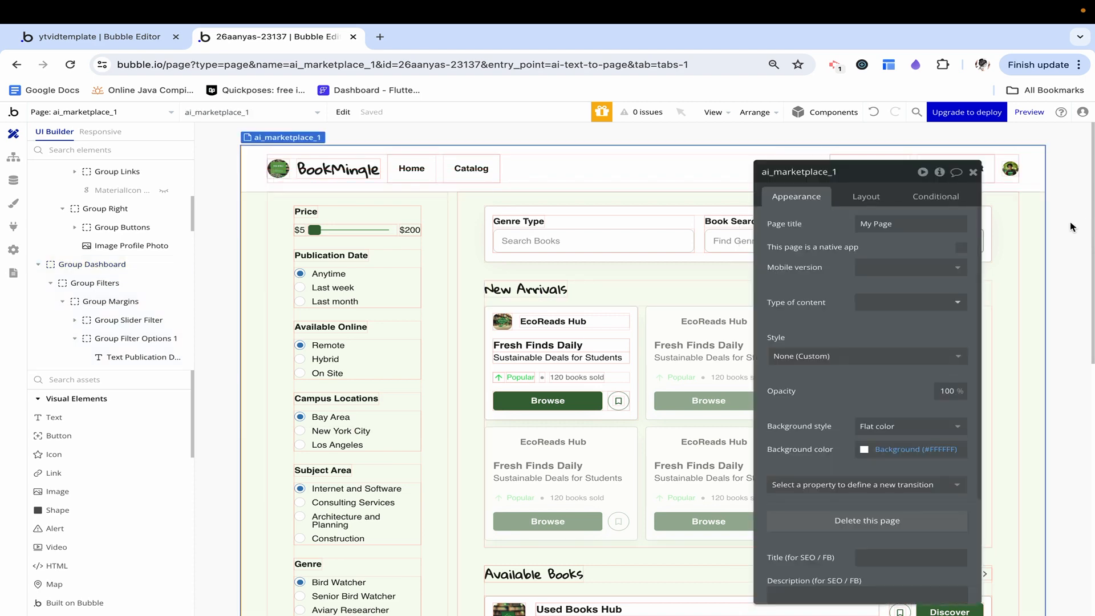
{"action": "left_click", "coordinate": [971, 183]}
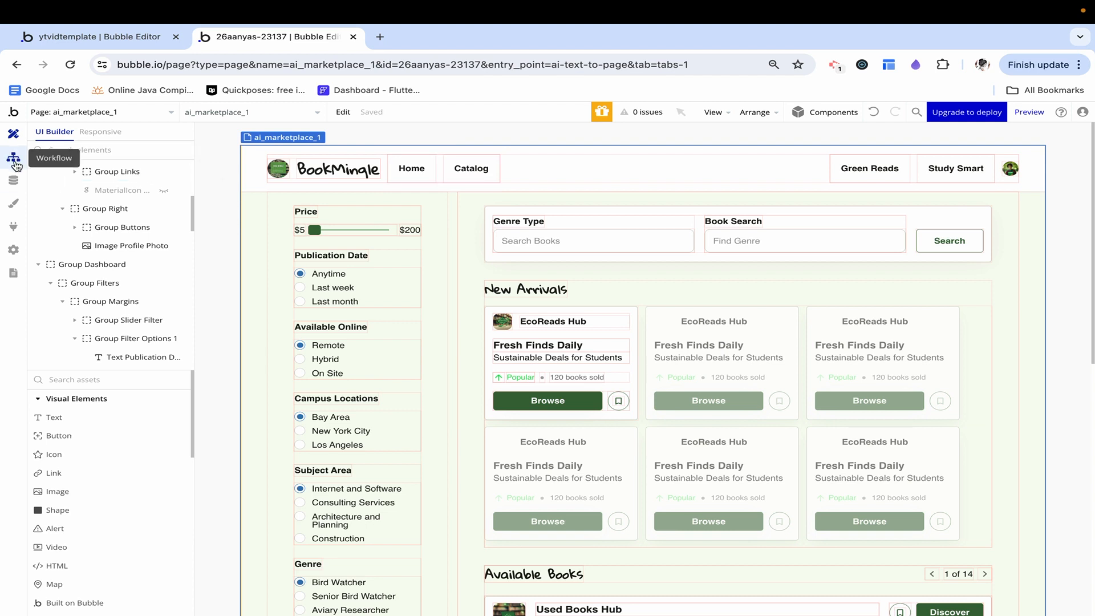
- Switch to the responsive view and compare the marketplace page's layout at the 992 and 768 px breakpoints
{"action": "left_click", "coordinate": [98, 135]}
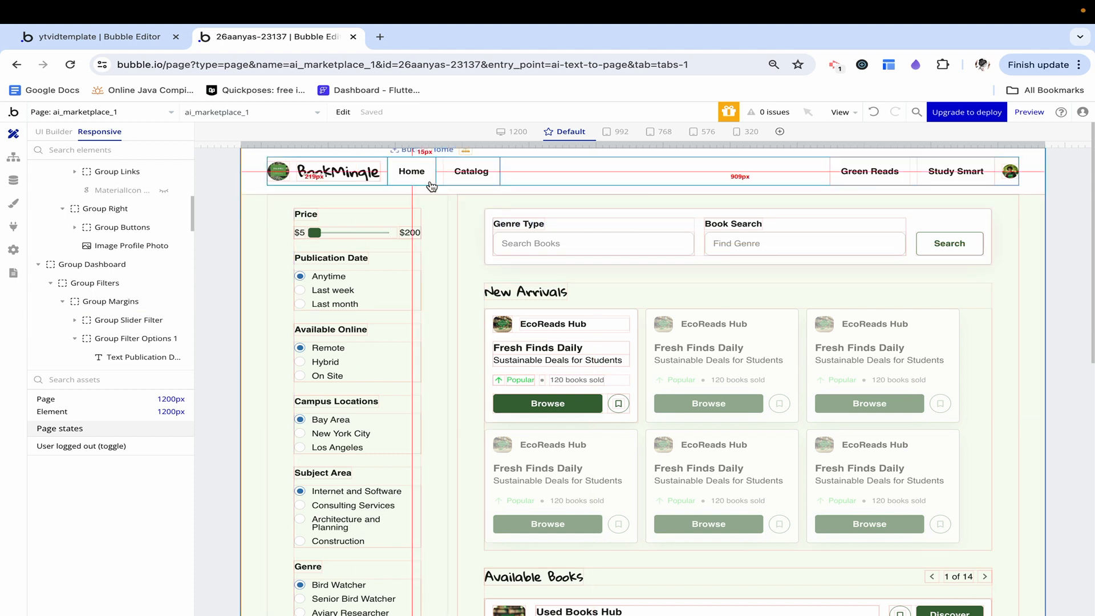
{"action": "left_click", "coordinate": [256, 144]}
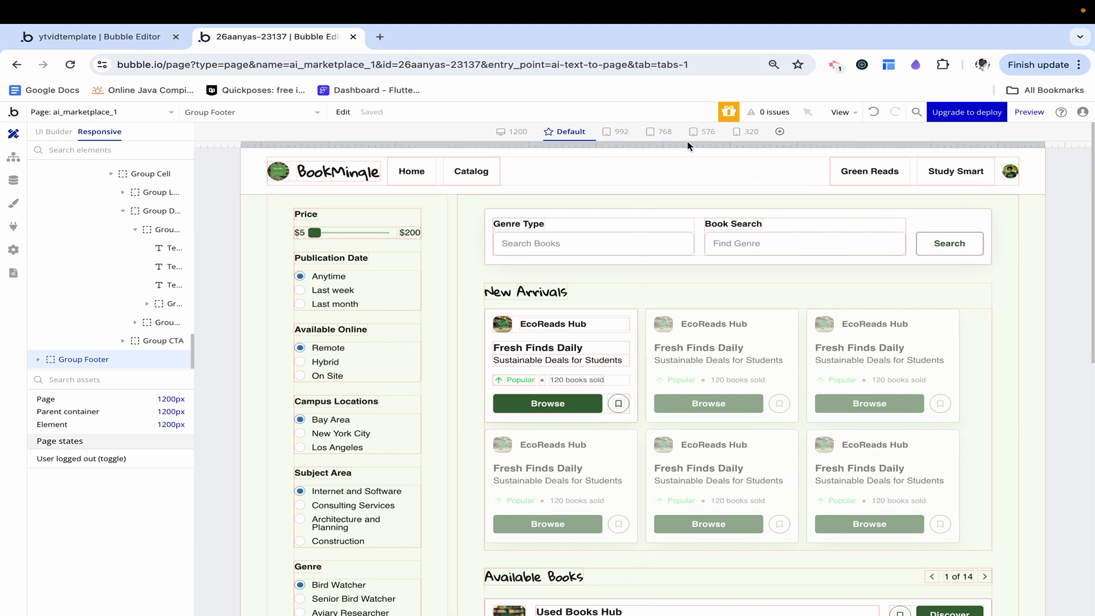
{"action": "left_click", "coordinate": [612, 132]}
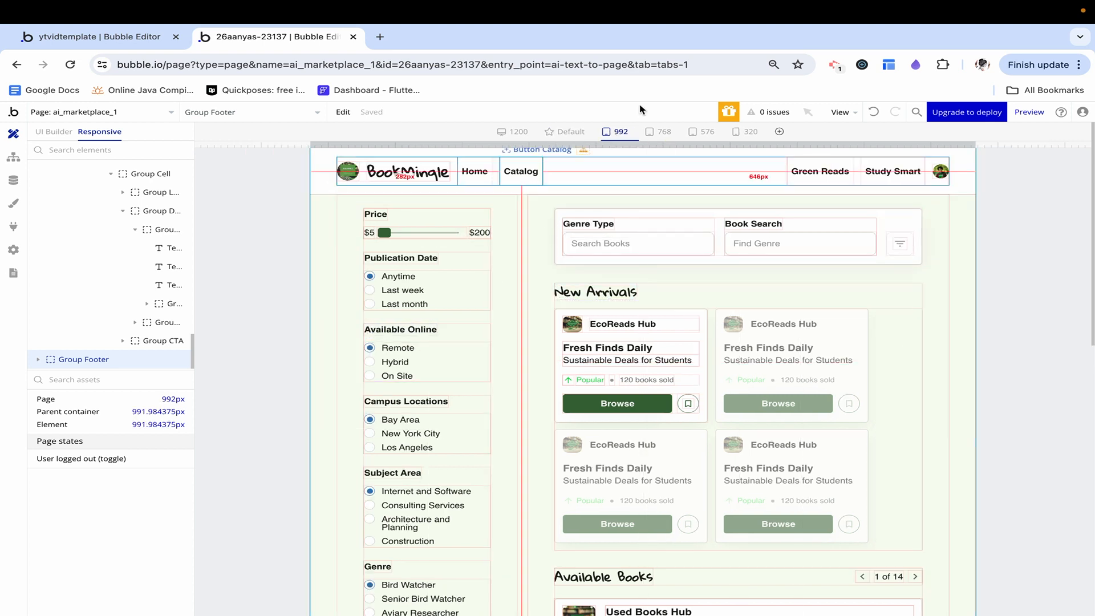
{"action": "left_click", "coordinate": [663, 133]}
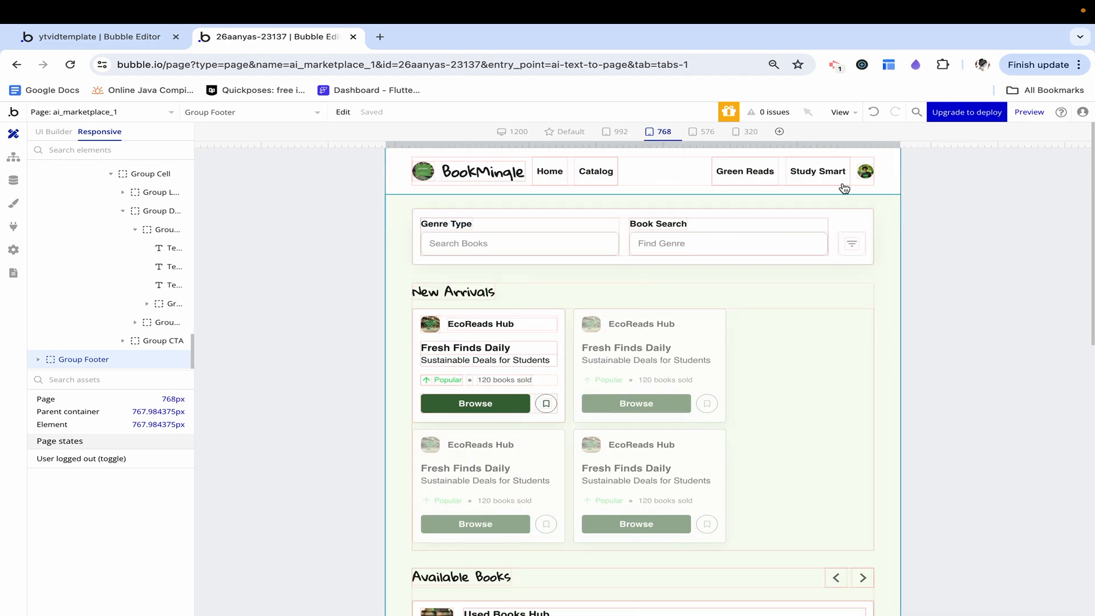
{"action": "left_click", "coordinate": [620, 132]}
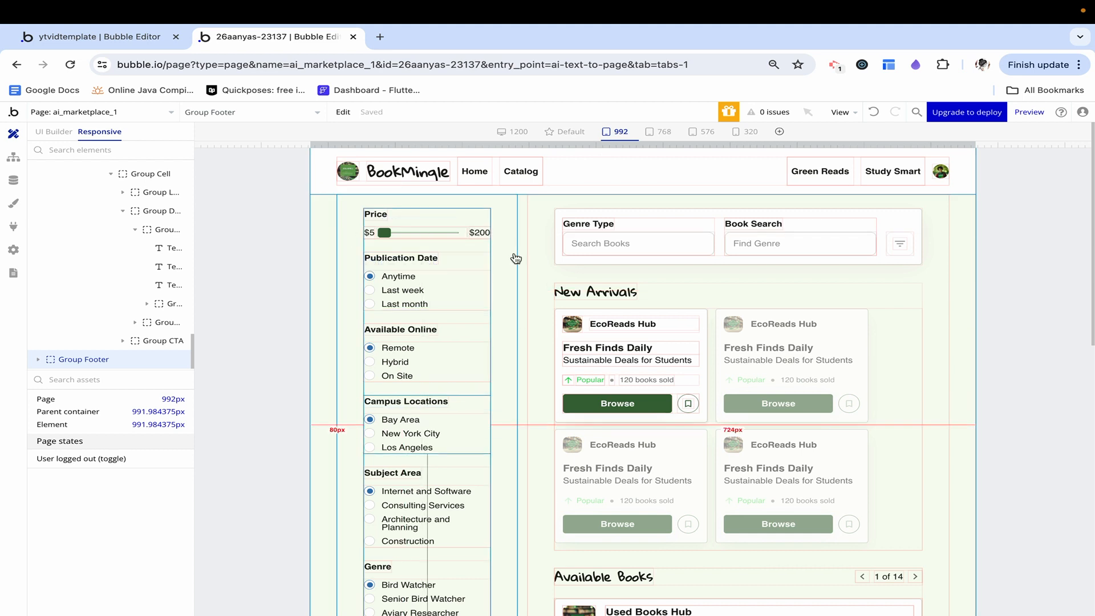
{"action": "left_click", "coordinate": [650, 133]}
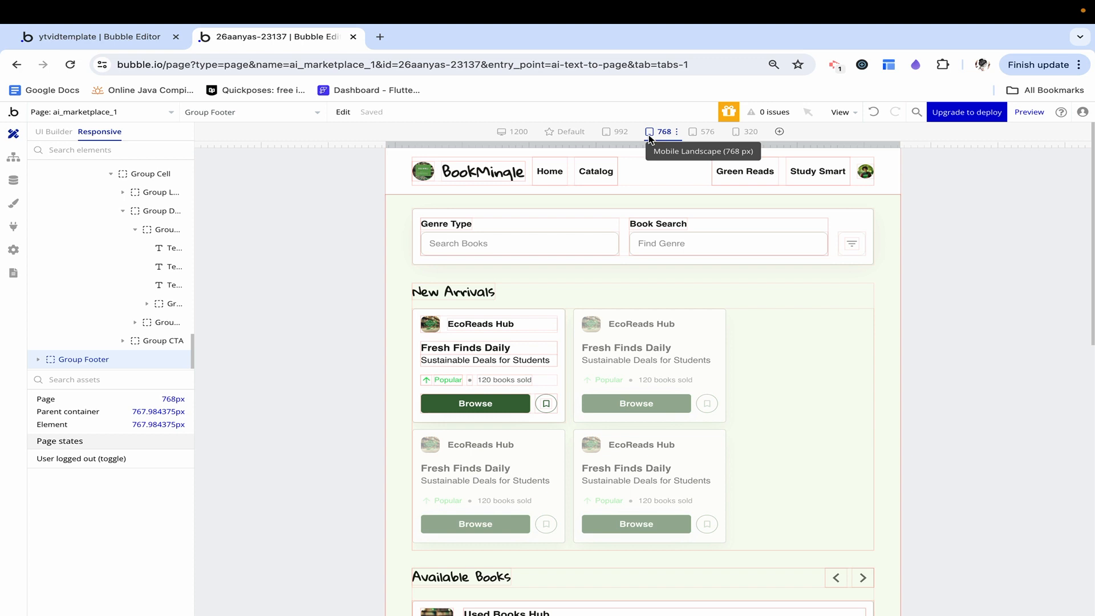
- Examine the page layout at the 576 px and 320 px breakpoints, including the lower sections at 320 px
{"action": "left_click", "coordinate": [699, 143]}
{"action": "left_click", "coordinate": [689, 142]}
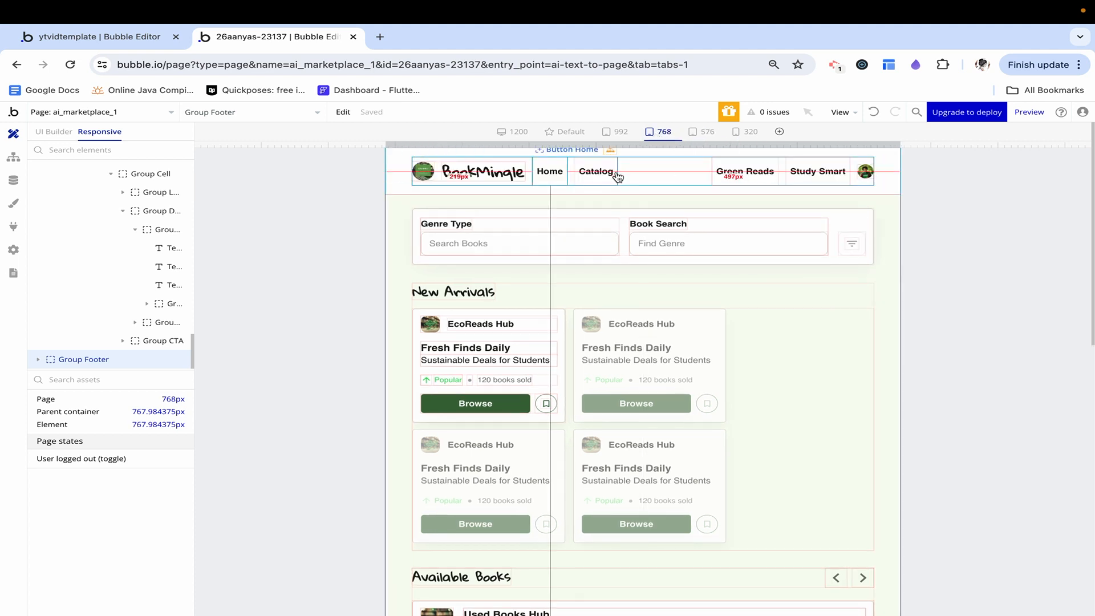
{"action": "left_click", "coordinate": [699, 144]}
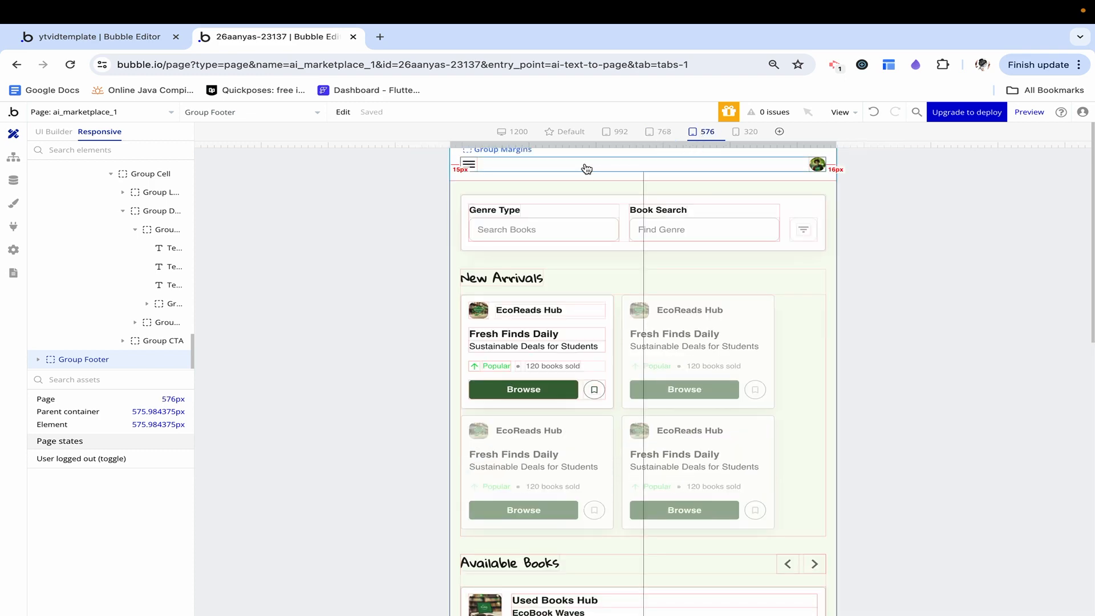
{"action": "left_click", "coordinate": [734, 141]}
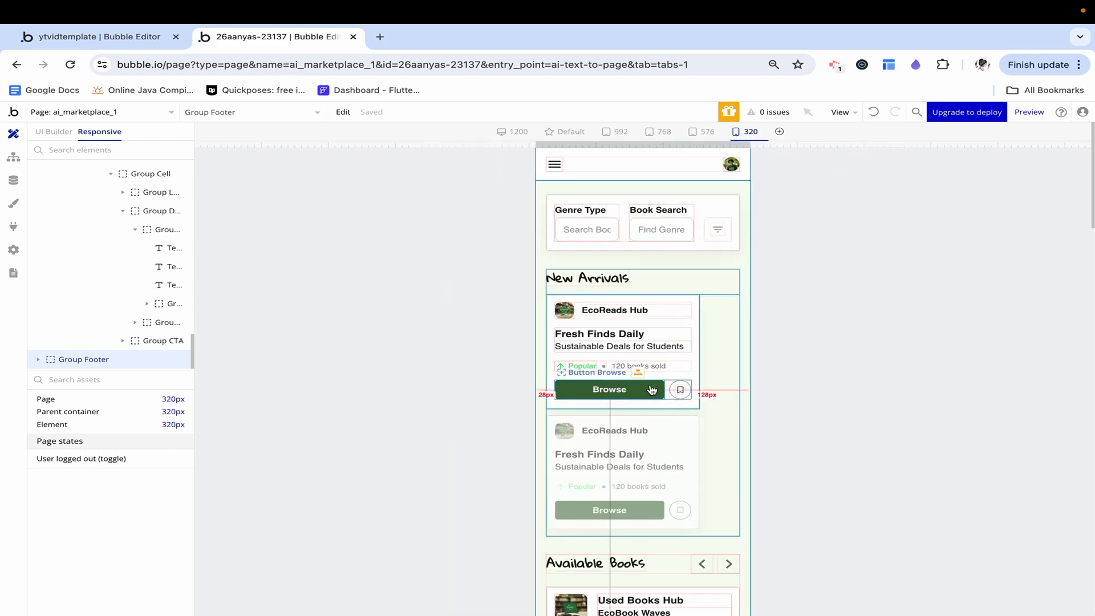
{"action": "scroll", "coordinate": [652, 389], "scroll_direction": "down", "scroll_amount": 10}
{"action": "scroll", "coordinate": [652, 390], "scroll_direction": "up", "scroll_amount": 15}
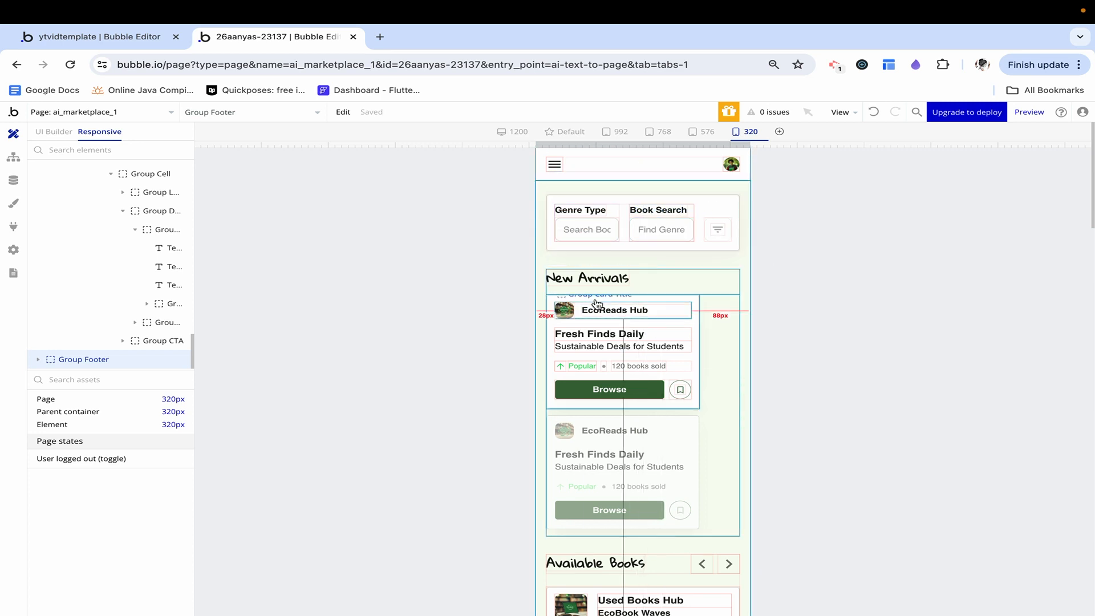
- Inspect the mobile header's menu icon properties and compare the header at the 768 and 320 px breakpoints
{"action": "double_click", "coordinate": [554, 164]}
{"action": "left_click", "coordinate": [662, 136]}
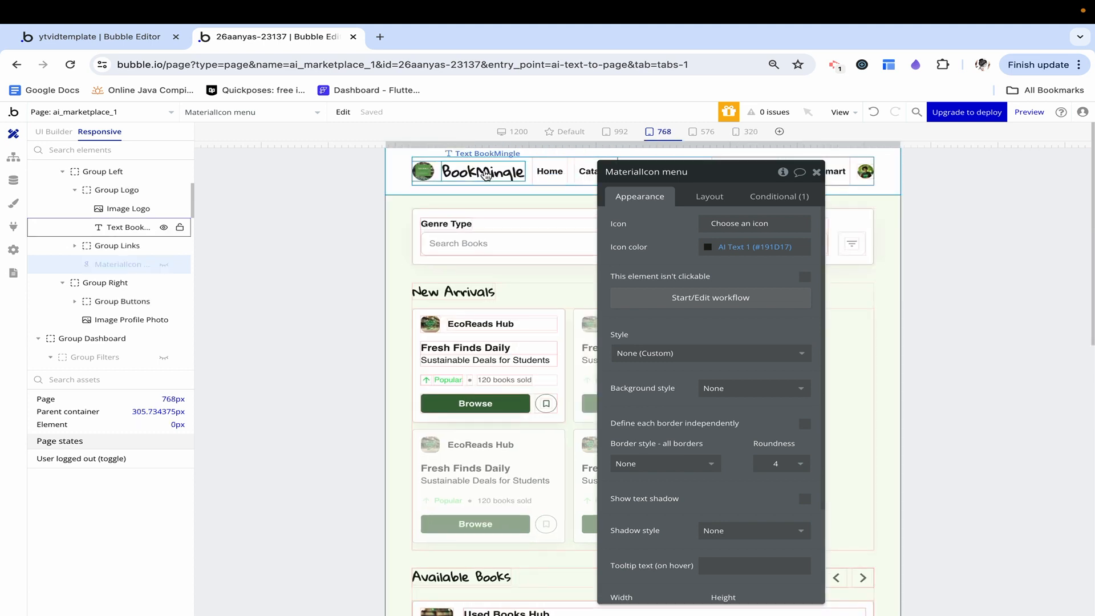
{"action": "left_click", "coordinate": [743, 134]}
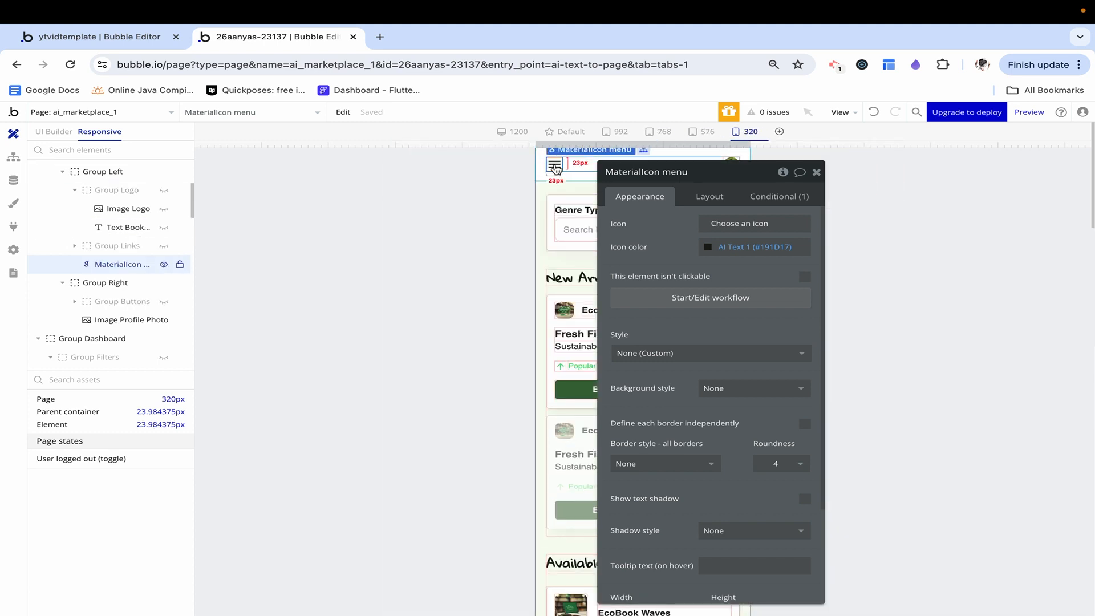
{"action": "left_click", "coordinate": [816, 171]}
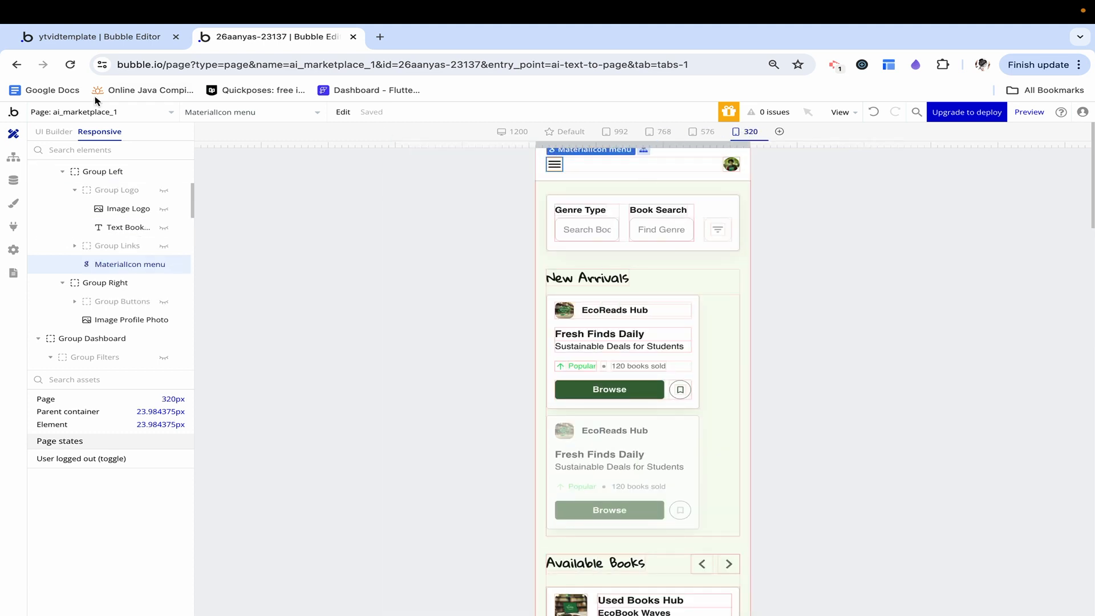
- Return to the UI Builder's full-width page design and look over the whole page
{"action": "left_click", "coordinate": [52, 133]}
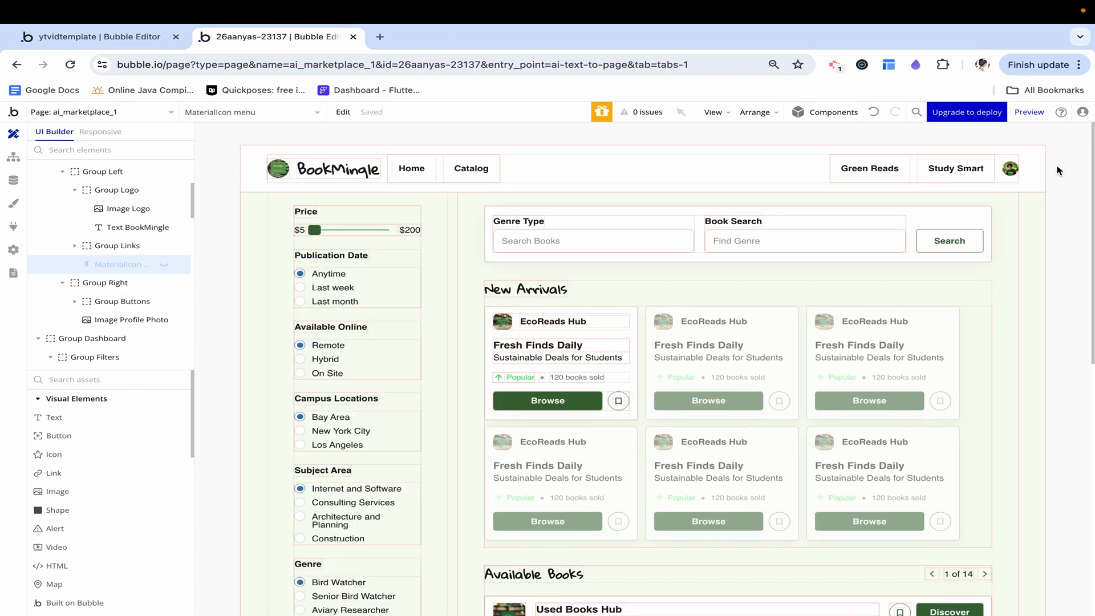
{"action": "scroll", "coordinate": [841, 268], "scroll_direction": "down", "scroll_amount": 8}
{"action": "scroll", "coordinate": [844, 268], "scroll_direction": "up", "scroll_amount": 8}
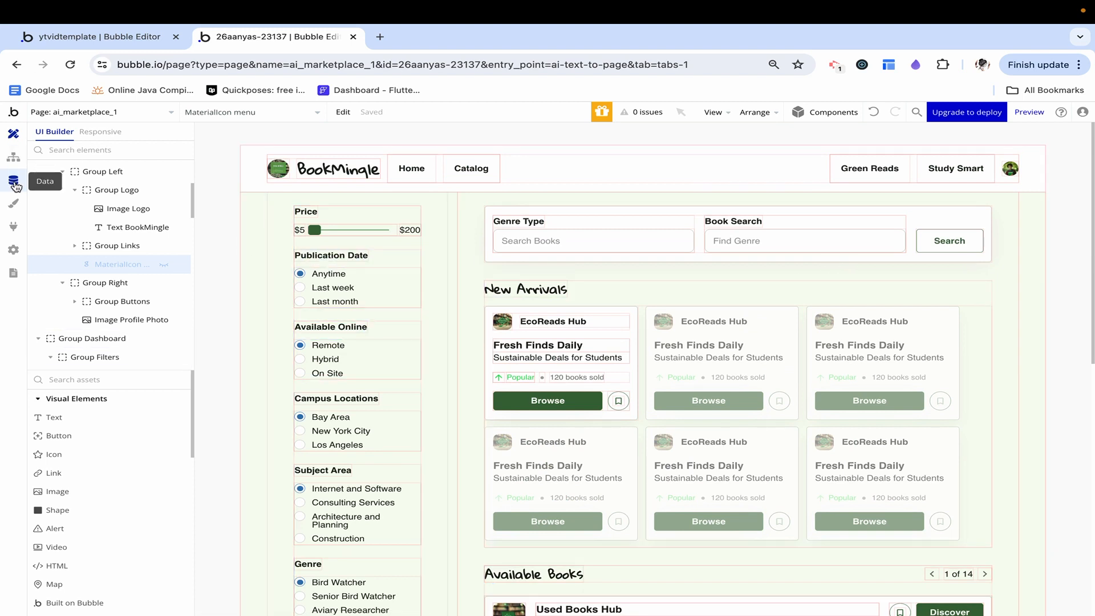
- Open the page's workflows and examine the action behind each click event for the mobile menus, mobile filter icon and menu icon
{"action": "left_click", "coordinate": [13, 157]}
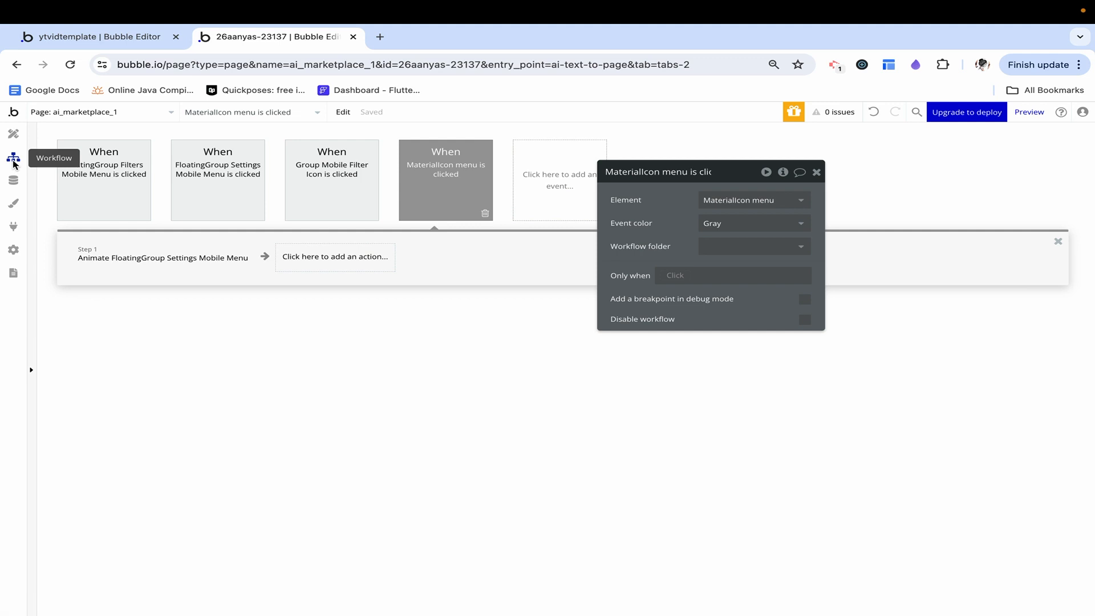
{"action": "left_click", "coordinate": [132, 177]}
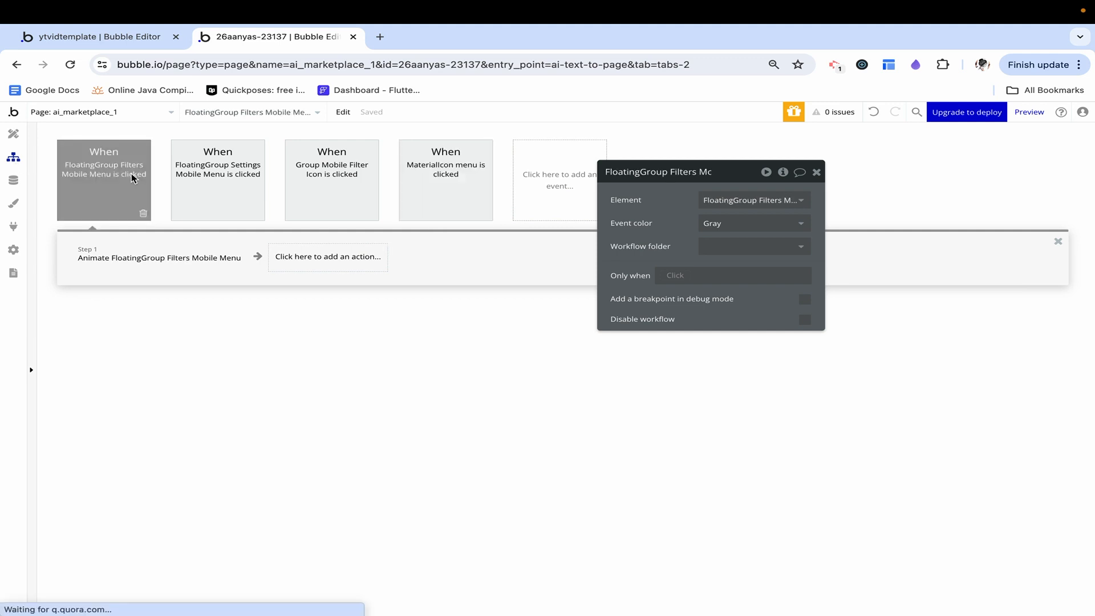
{"action": "left_click", "coordinate": [204, 193]}
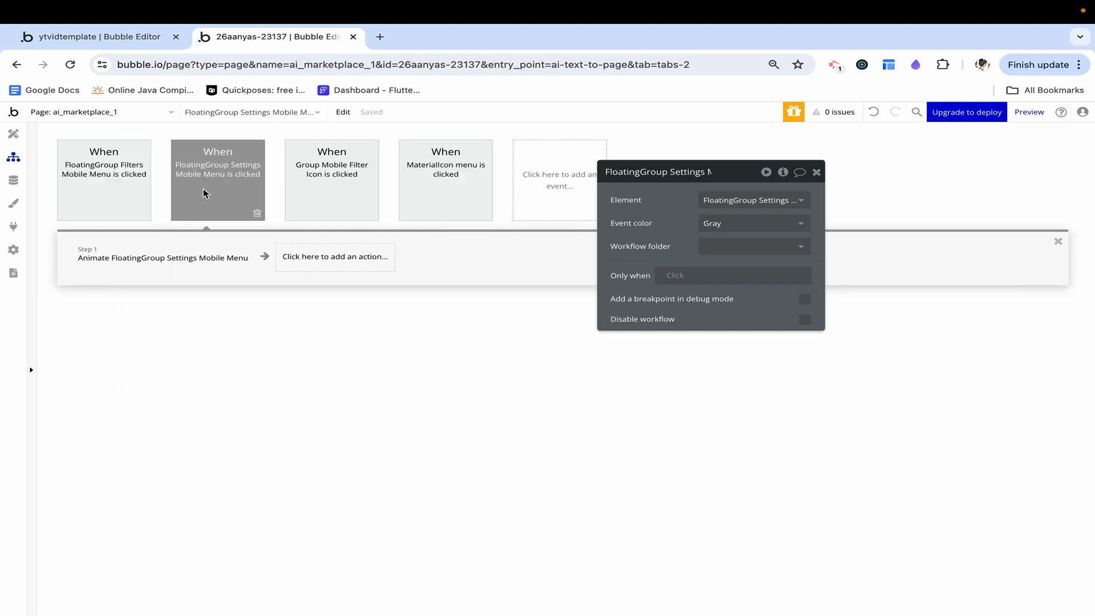
{"action": "left_click", "coordinate": [319, 171]}
{"action": "left_click", "coordinate": [430, 168]}
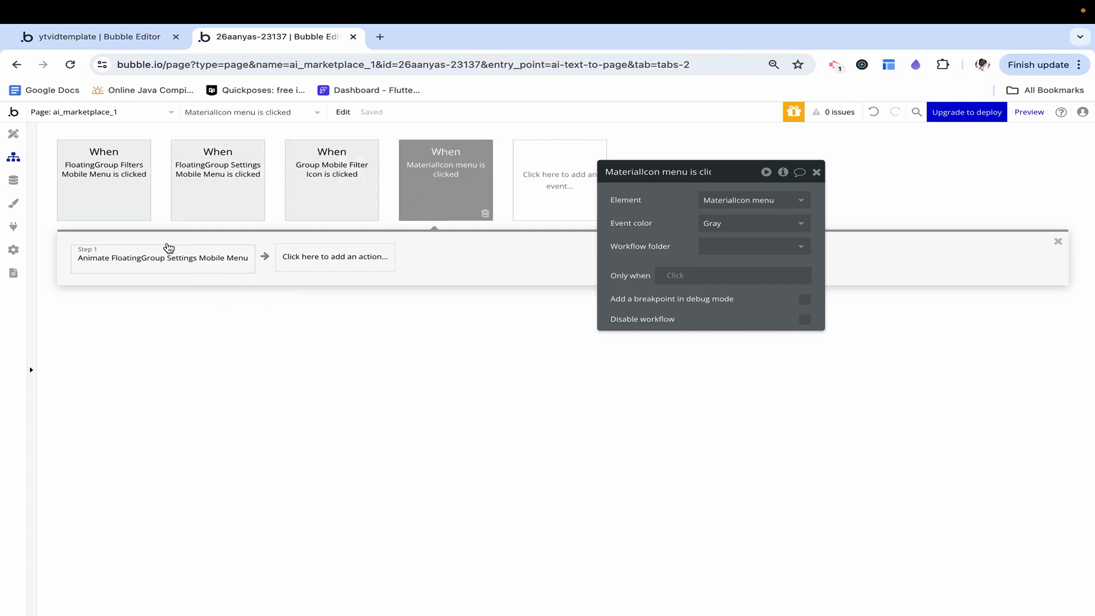
{"action": "mouse_move", "coordinate": [202, 218]}
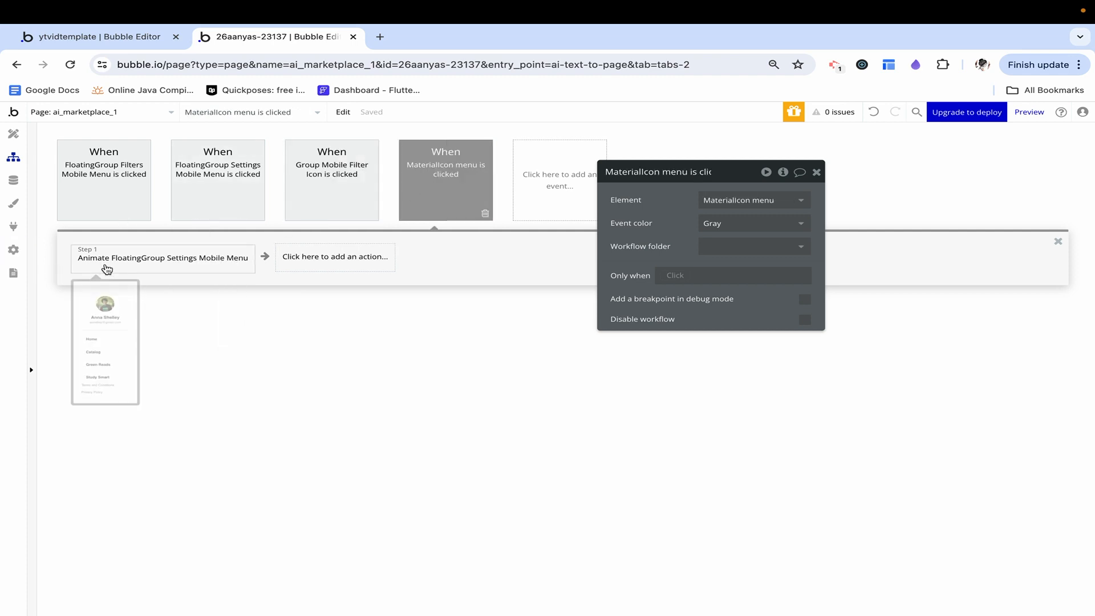
{"action": "mouse_move", "coordinate": [162, 262]}
- Go through the four generated click workflows once more, starting with the settings mobile menu, and return to the page design
{"action": "left_click", "coordinate": [231, 177]}
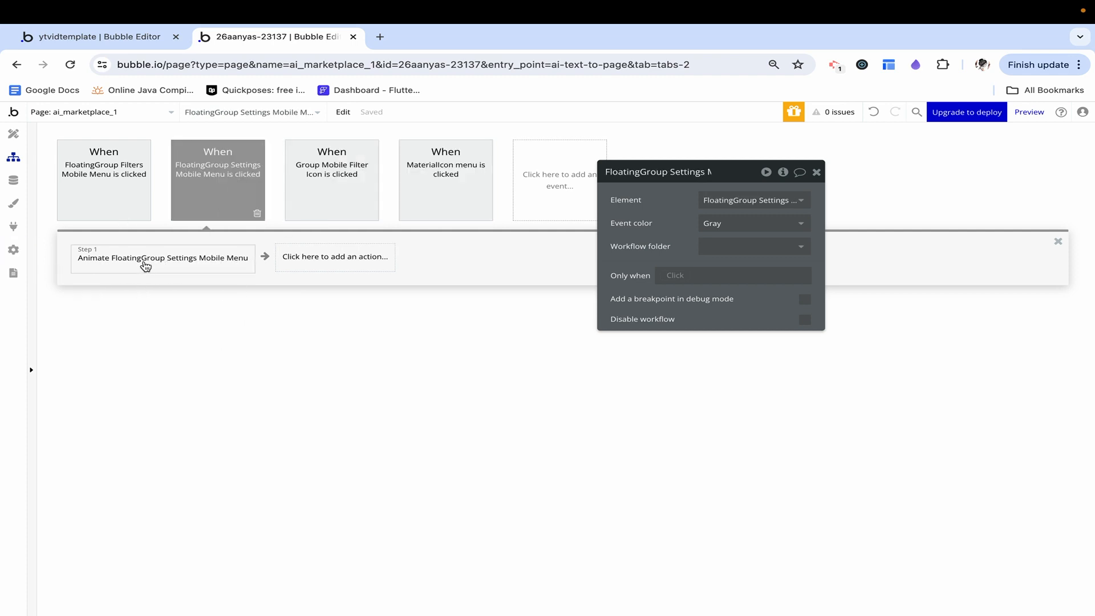
{"action": "left_click", "coordinate": [118, 203]}
{"action": "left_click", "coordinate": [354, 187]}
{"action": "left_click", "coordinate": [463, 186]}
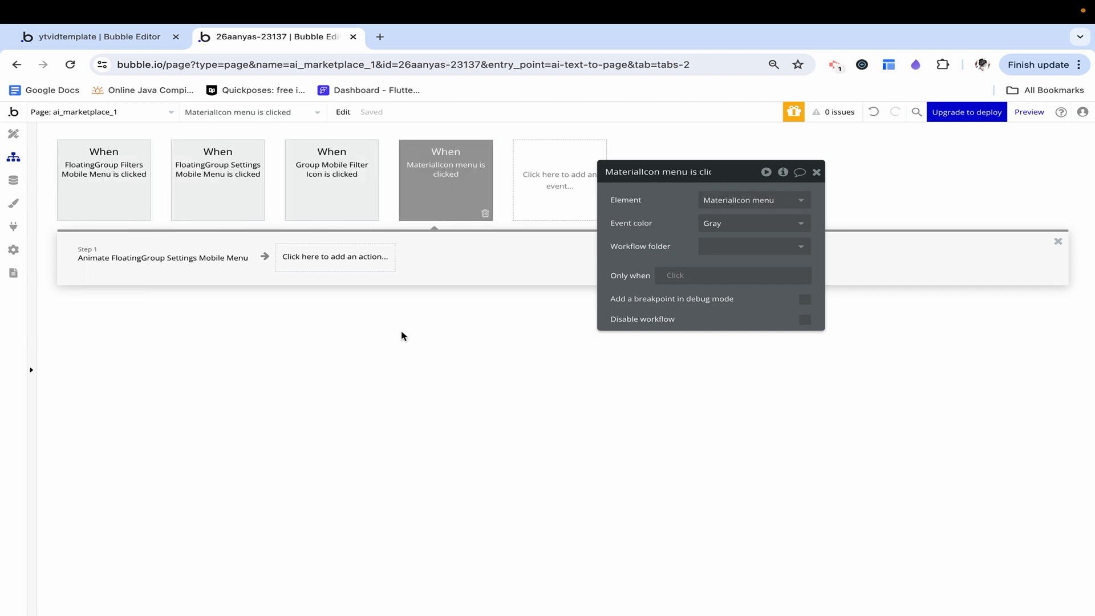
{"action": "left_click", "coordinate": [13, 133]}
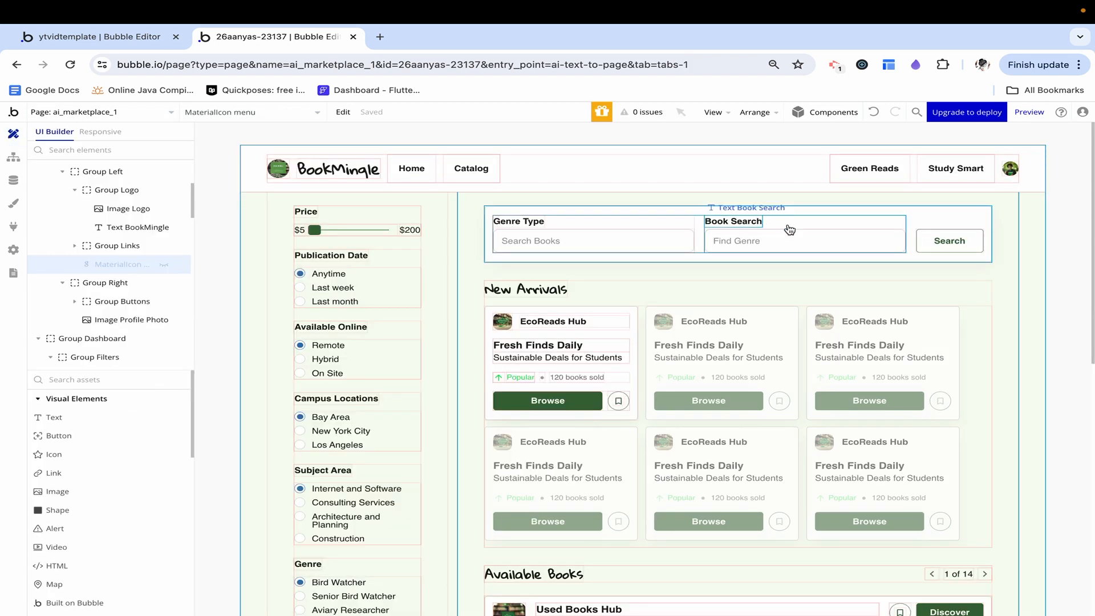
- Inspect the properties of the Search button, the Available Books pagination's forward chevron and the ai_marketplace_1 page itself
{"action": "left_click", "coordinate": [961, 252]}
{"action": "scroll", "coordinate": [958, 256], "scroll_direction": "down", "scroll_amount": 1}
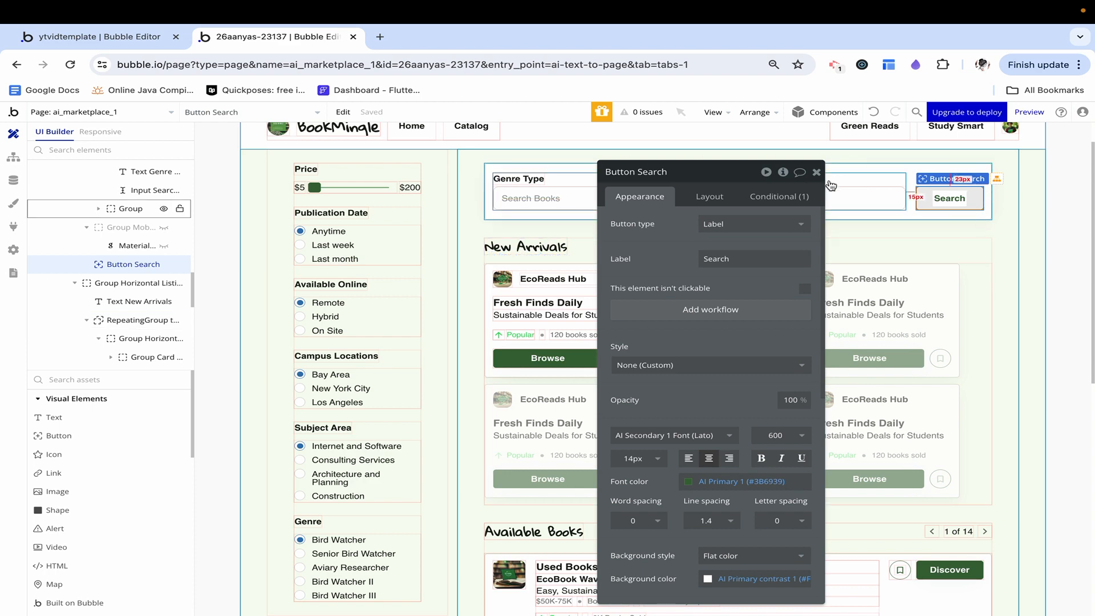
{"action": "left_click", "coordinate": [825, 179]}
{"action": "scroll", "coordinate": [997, 589], "scroll_direction": "down", "scroll_amount": 1}
{"action": "left_click", "coordinate": [985, 475]}
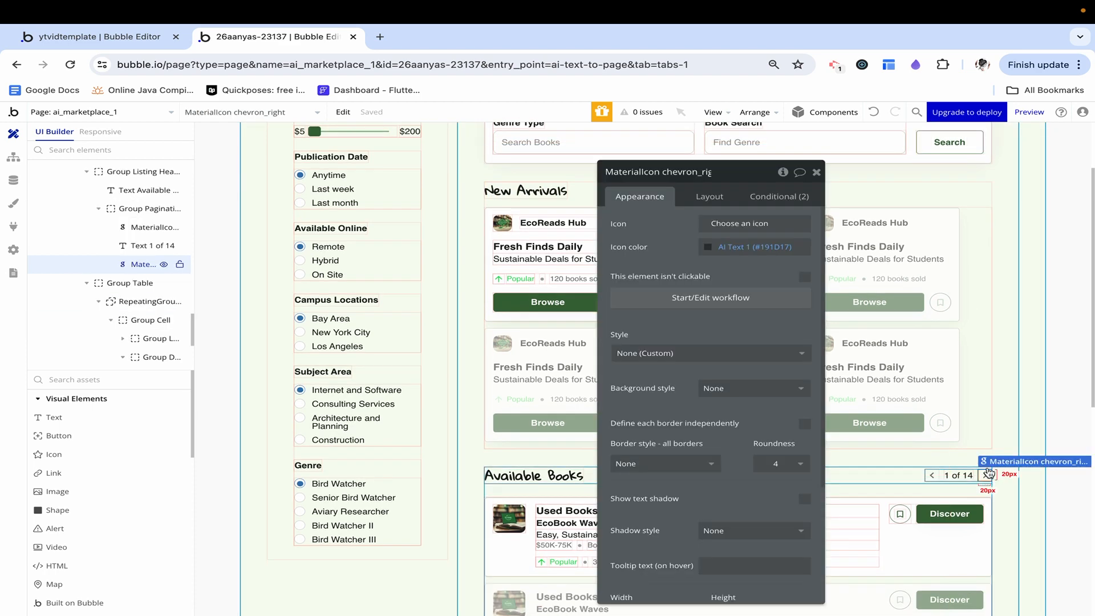
{"action": "left_click", "coordinate": [816, 172]}
{"action": "scroll", "coordinate": [631, 244], "scroll_direction": "up", "scroll_amount": 2}
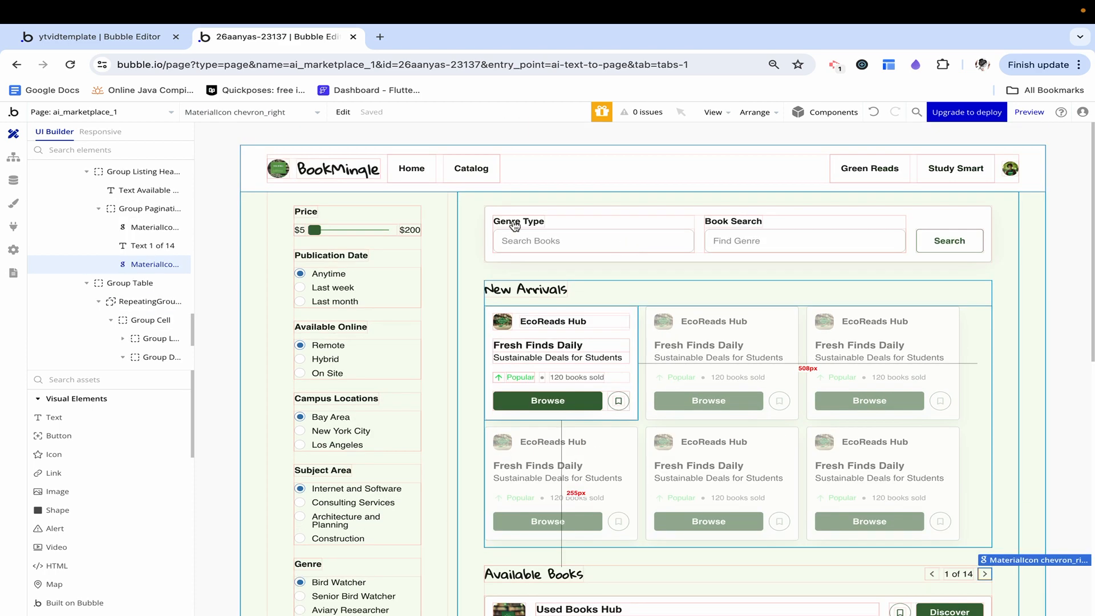
{"action": "double_click", "coordinate": [232, 230]}
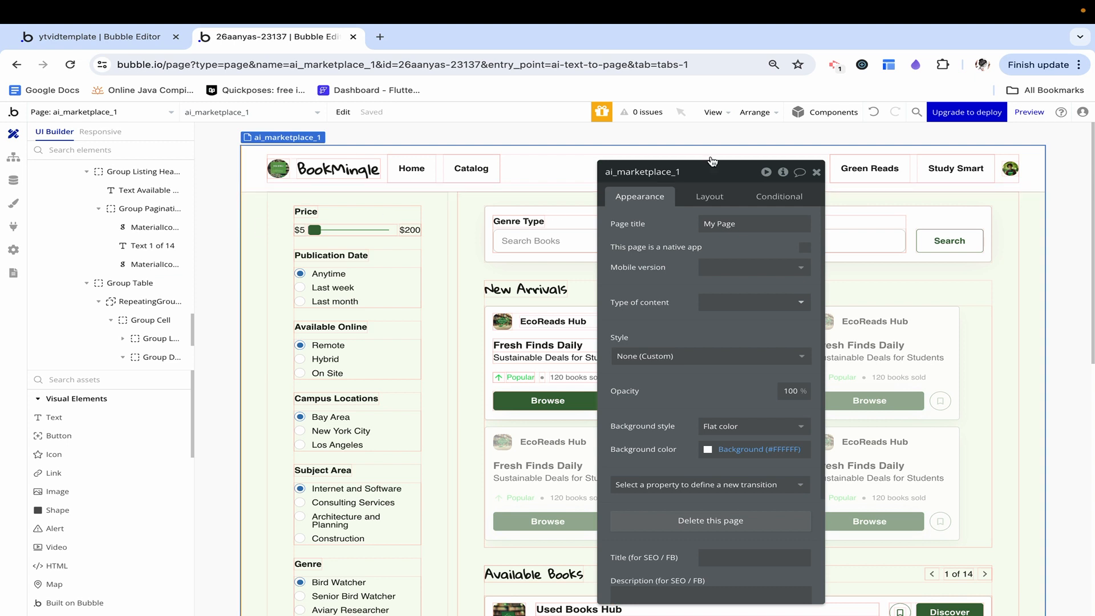
{"action": "left_click", "coordinate": [817, 173]}
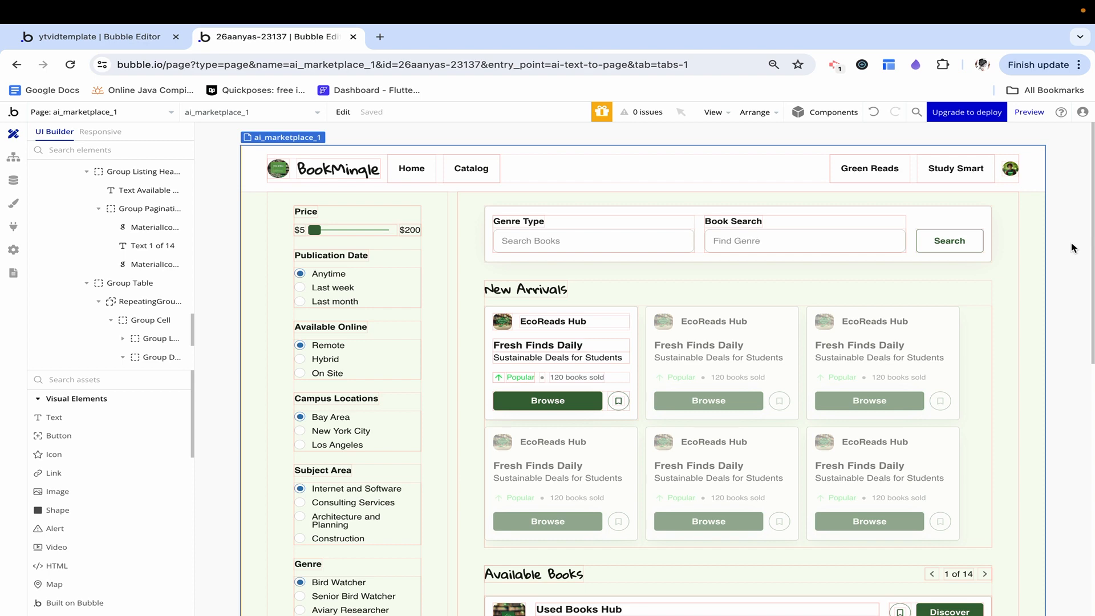
- Open the app's database and look through its data types, privacy, app data and option sets sections, ending on the data types
{"action": "left_click", "coordinate": [15, 182]}
{"action": "left_click", "coordinate": [13, 156]}
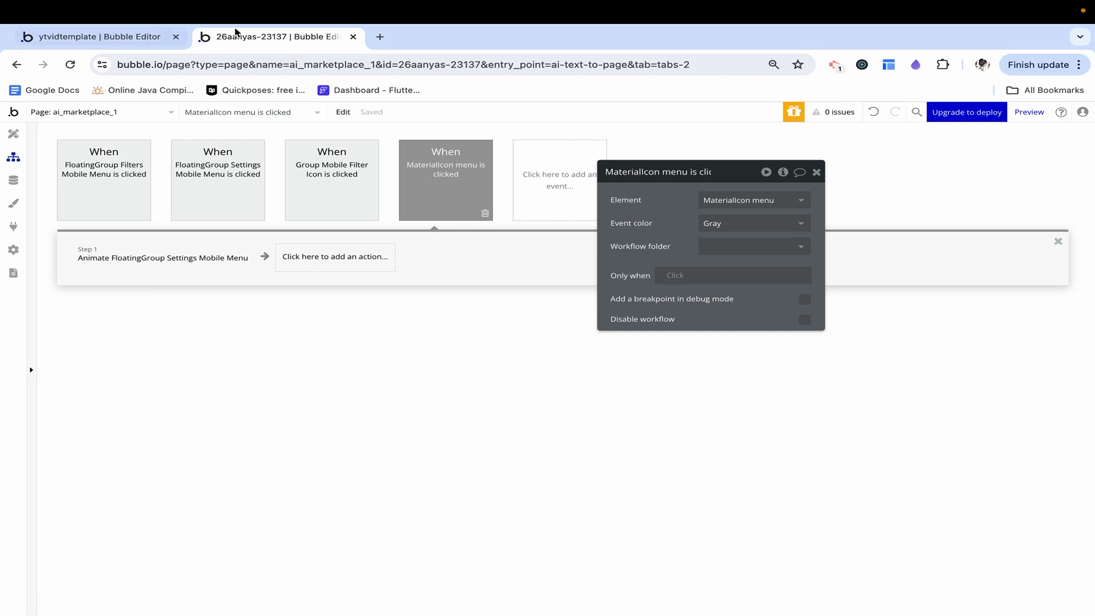
{"action": "left_click", "coordinate": [12, 183]}
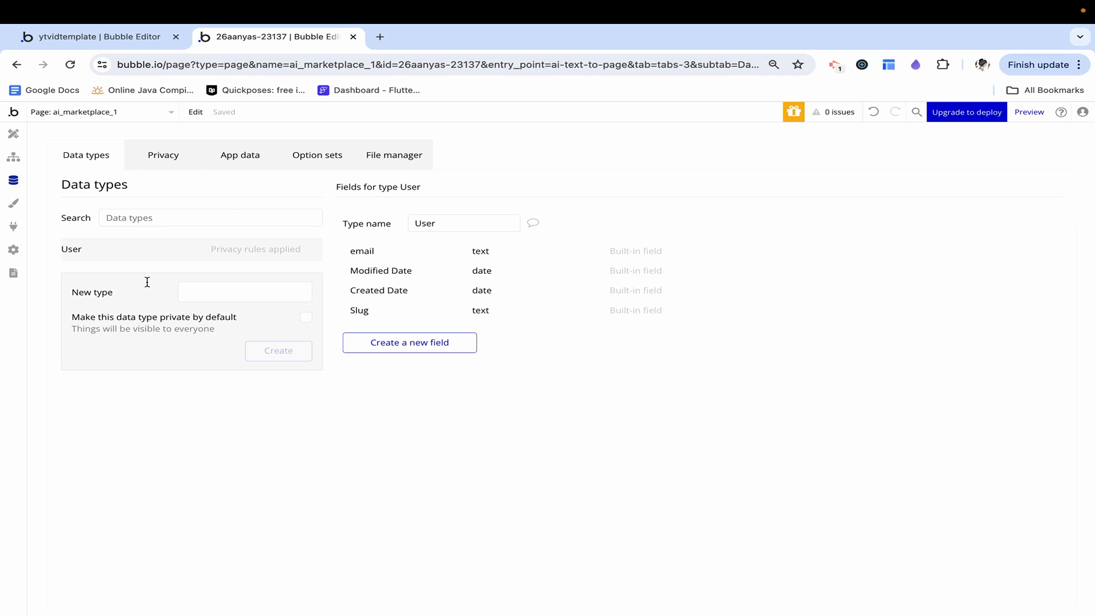
{"action": "left_click", "coordinate": [158, 165]}
{"action": "left_click", "coordinate": [227, 162]}
{"action": "left_click", "coordinate": [319, 164]}
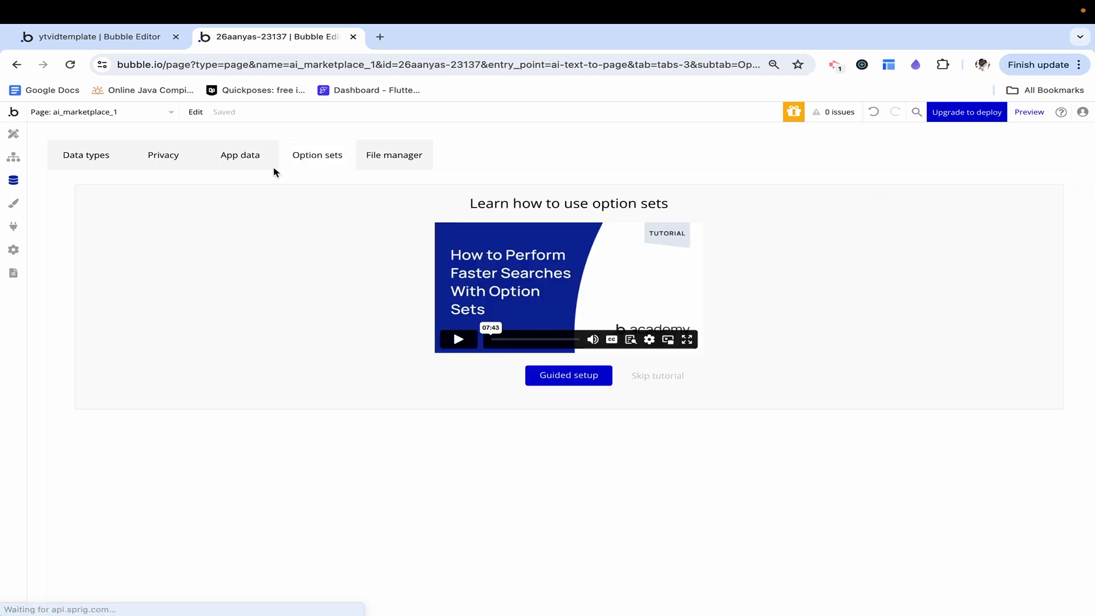
{"action": "left_click", "coordinate": [238, 162]}
{"action": "left_click", "coordinate": [92, 155]}
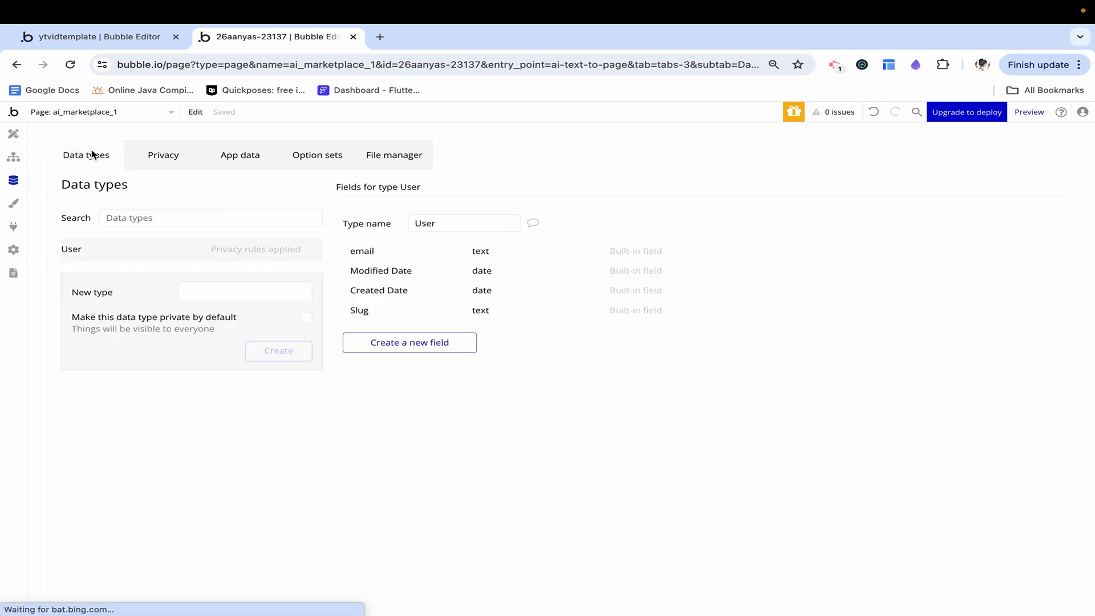
- Return to the page design and examine the type of content and data source of the New Arrivals repeating group
{"action": "left_click", "coordinate": [13, 133]}
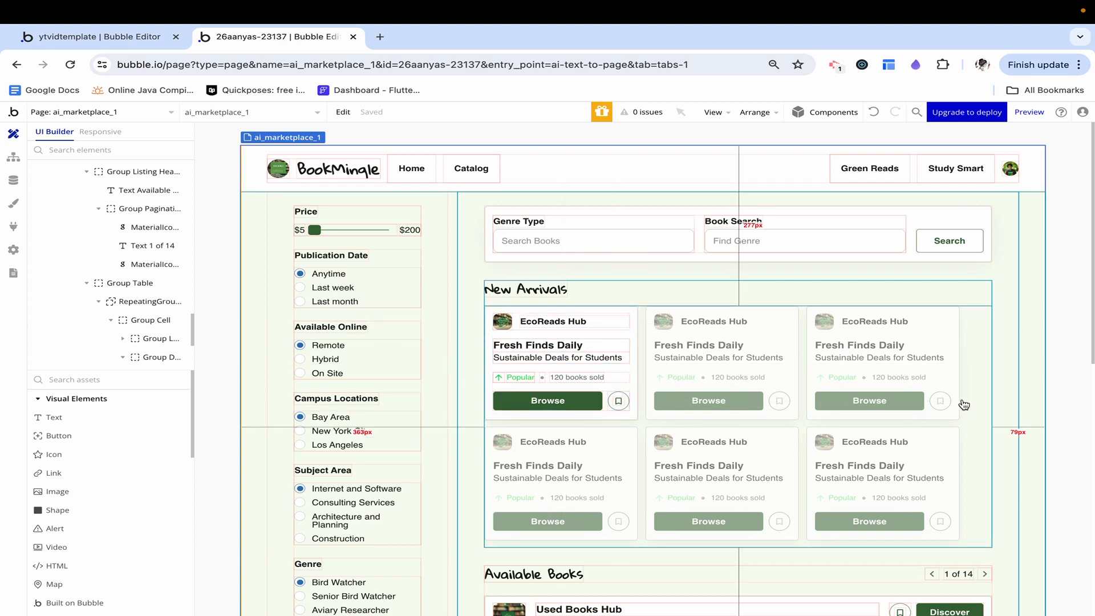
{"action": "left_click", "coordinate": [994, 347]}
{"action": "left_click", "coordinate": [981, 341]}
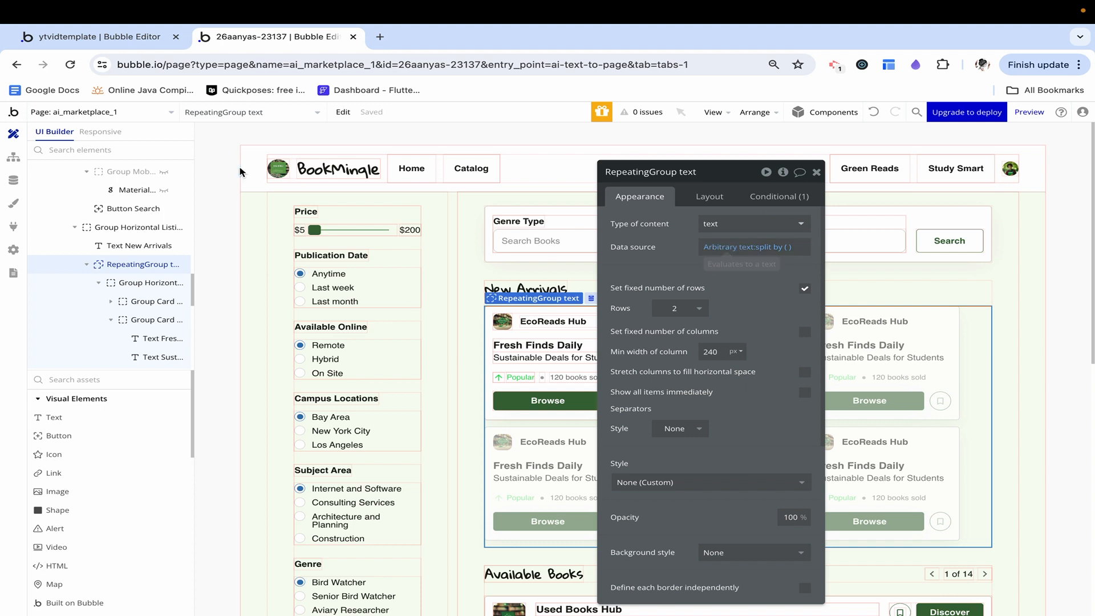
- Create a new data type named Book in the app's database
{"action": "left_click", "coordinate": [14, 180]}
{"action": "left_click", "coordinate": [201, 295]}
{"action": "type", "text": "Book"}
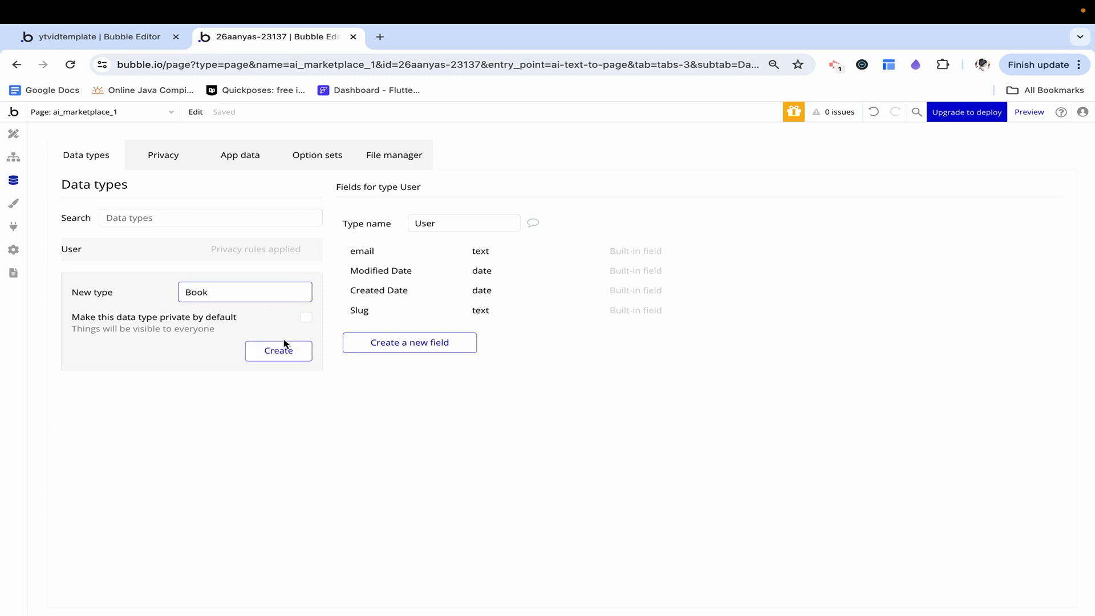
{"action": "left_click", "coordinate": [285, 343]}
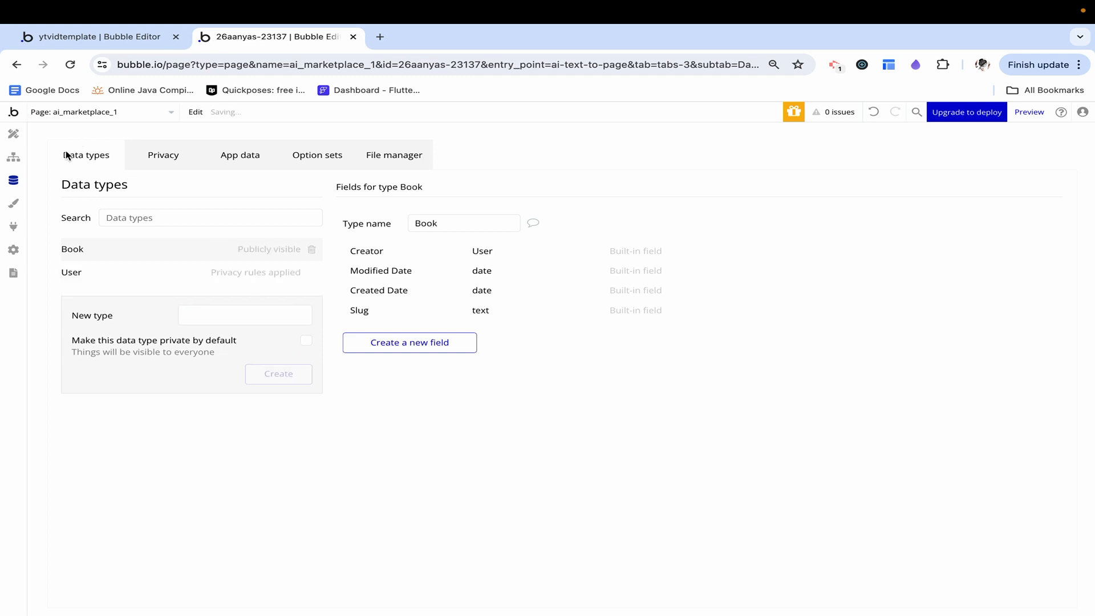
- Go back to the page design and check the properties of the New Arrivals repeating group and of the Group Margins container
{"action": "left_click", "coordinate": [13, 157]}
{"action": "left_click", "coordinate": [16, 138]}
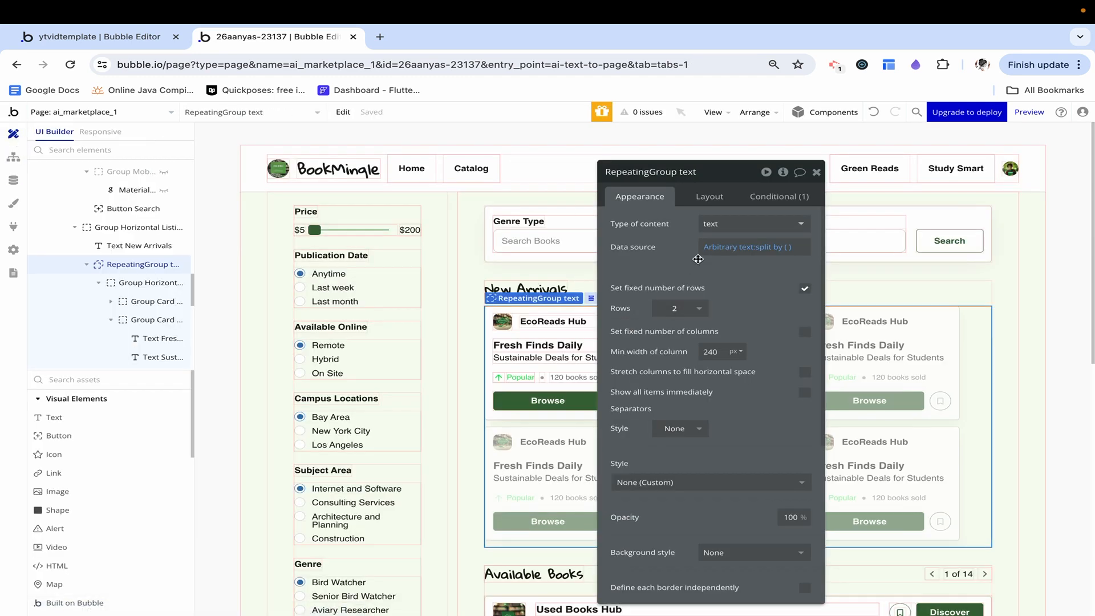
{"action": "left_click", "coordinate": [816, 173]}
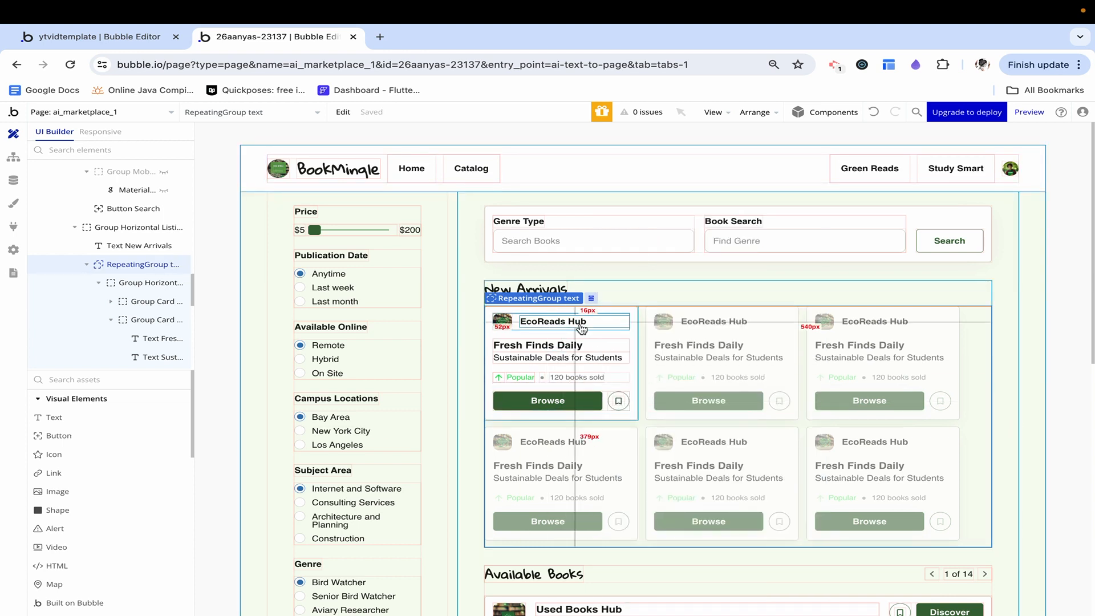
{"action": "double_click", "coordinate": [483, 264]}
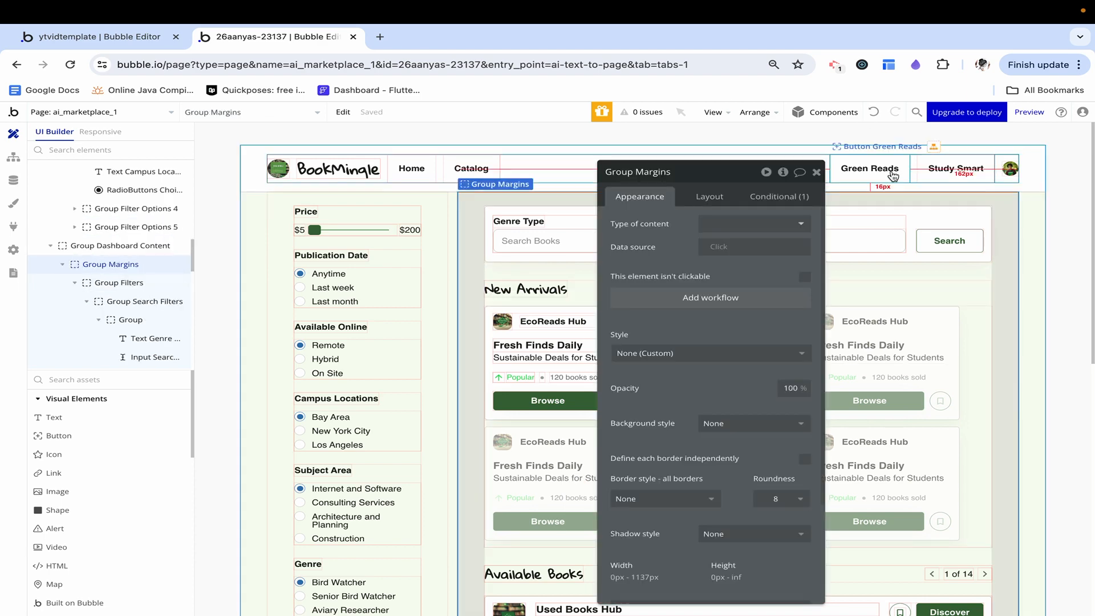
{"action": "left_click", "coordinate": [816, 172]}
- Preview the marketplace page and choose the Last week, Remote and Bay Area filter options
{"action": "left_click", "coordinate": [1029, 112]}
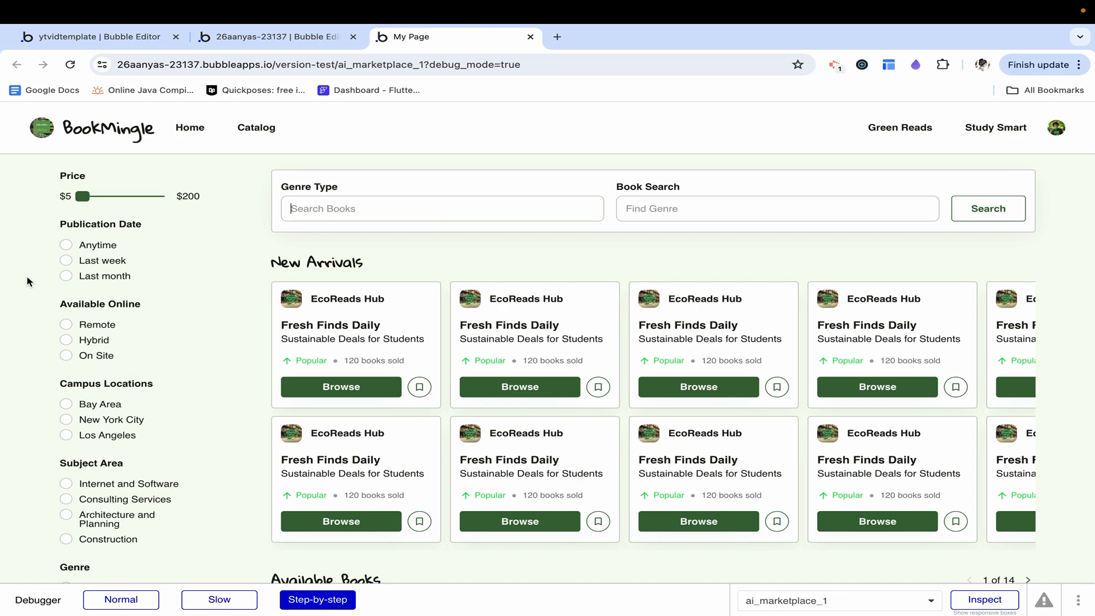
{"action": "left_click", "coordinate": [66, 263]}
{"action": "left_click", "coordinate": [66, 325]}
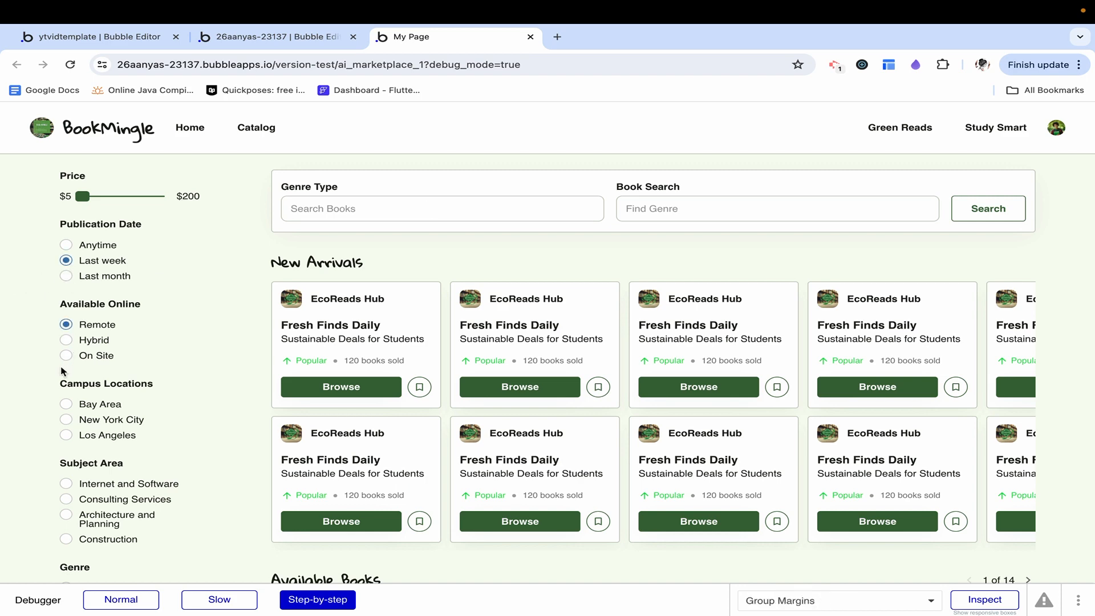
{"action": "left_click", "coordinate": [68, 404]}
- Look over the previewed marketplace page down to its footer, including the horizontally scrolling New Arrivals cards
{"action": "scroll", "coordinate": [135, 435], "scroll_direction": "down", "scroll_amount": 10}
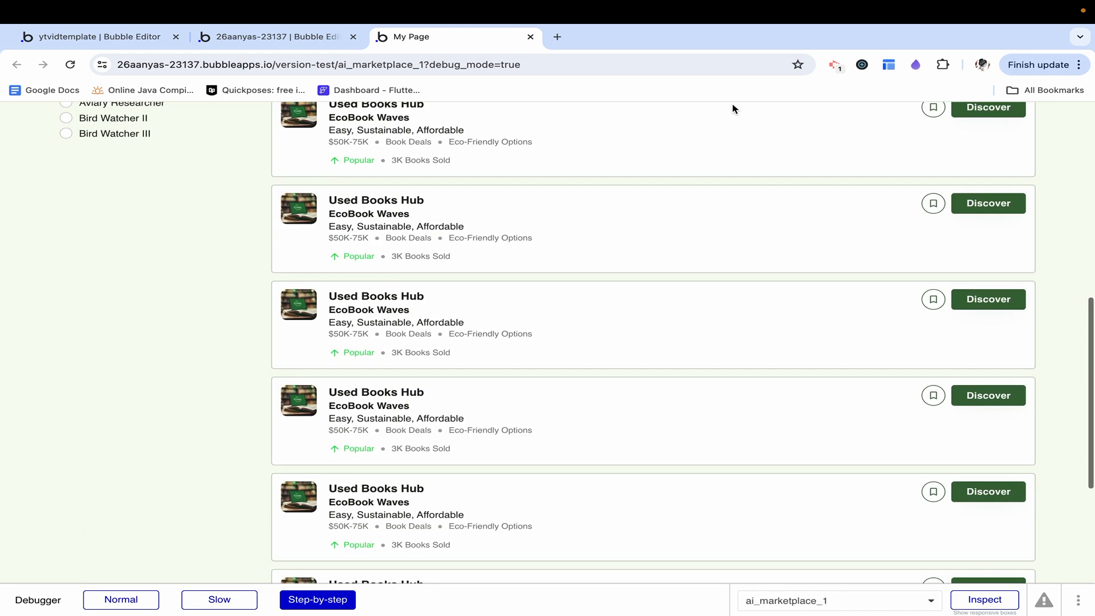
{"action": "scroll", "coordinate": [735, 112], "scroll_direction": "up", "scroll_amount": 12}
{"action": "scroll", "coordinate": [735, 113], "scroll_direction": "down", "scroll_amount": 1}
{"action": "scroll", "coordinate": [798, 365], "scroll_direction": "right", "scroll_amount": 2}
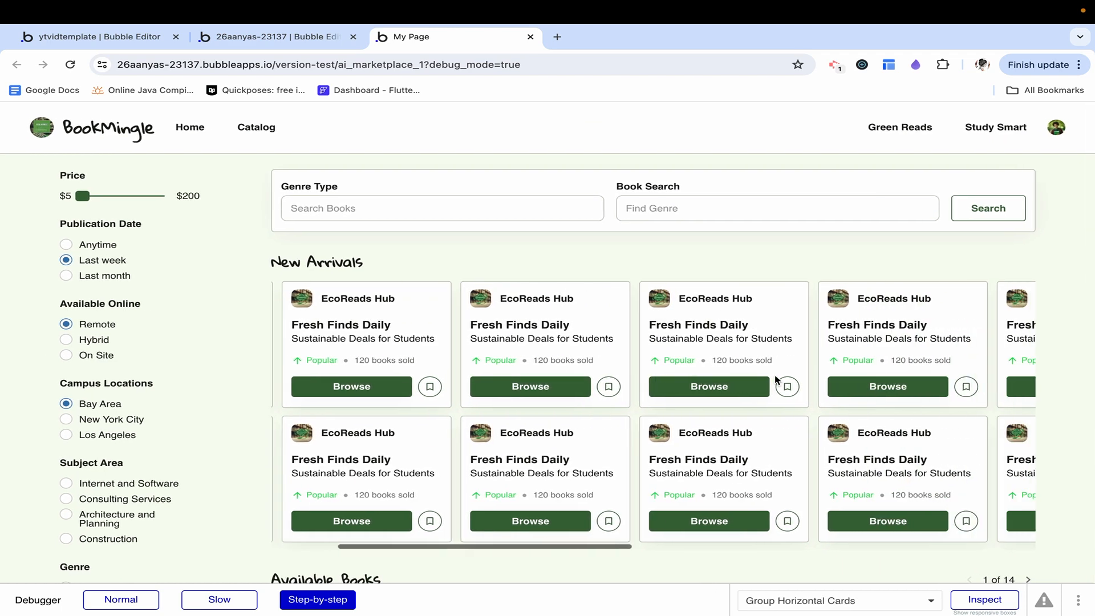
{"action": "scroll", "coordinate": [775, 379], "scroll_direction": "right", "scroll_amount": 3}
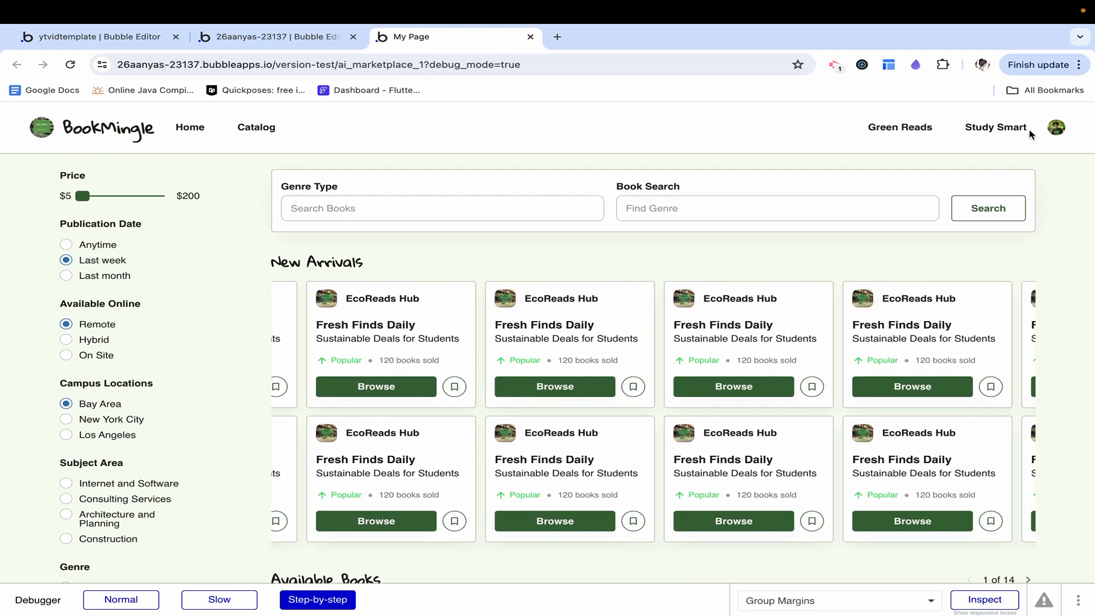
{"action": "scroll", "coordinate": [710, 430], "scroll_direction": "down", "scroll_amount": 15}
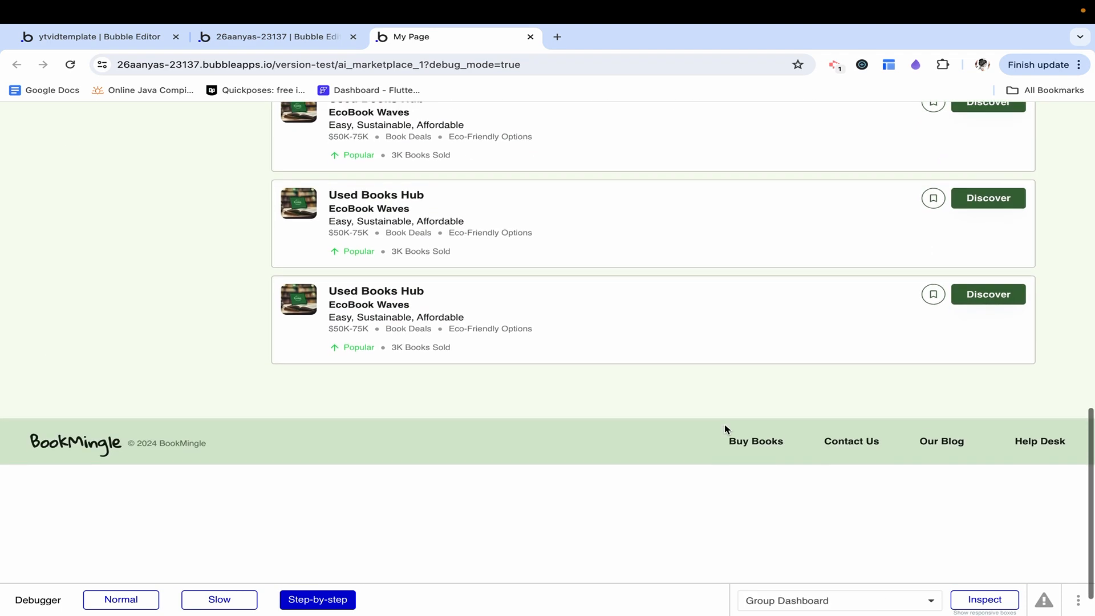
{"action": "scroll", "coordinate": [975, 282], "scroll_direction": "up", "scroll_amount": 15}
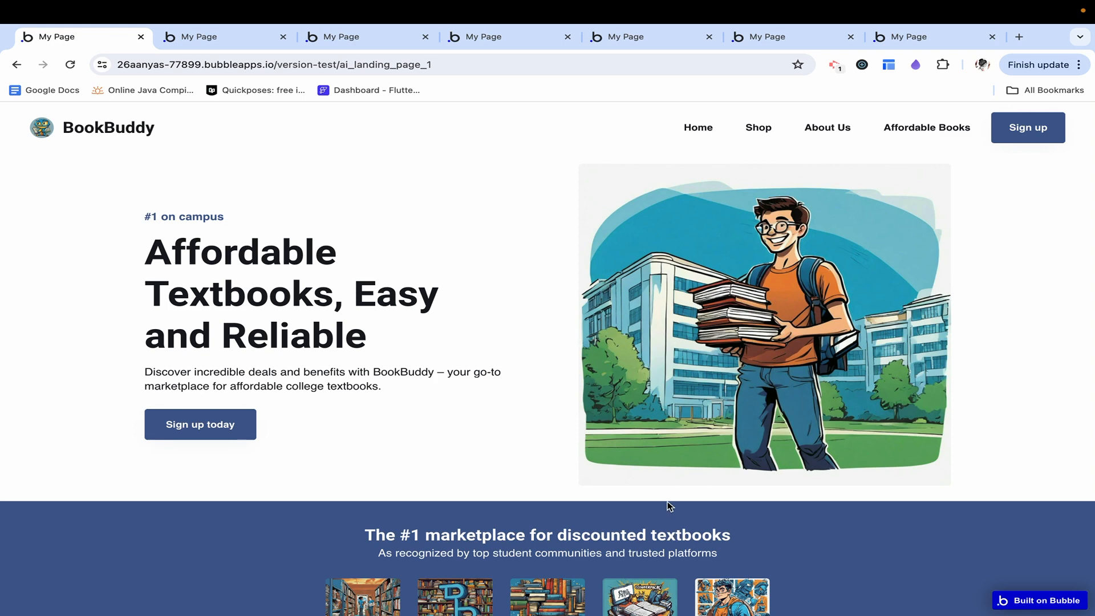
- Review the AI-generated BookBuddy landing page from its hero section through features, customer reviews and blog articles to the footer
{"action": "scroll", "coordinate": [669, 506], "scroll_direction": "down", "scroll_amount": 2}
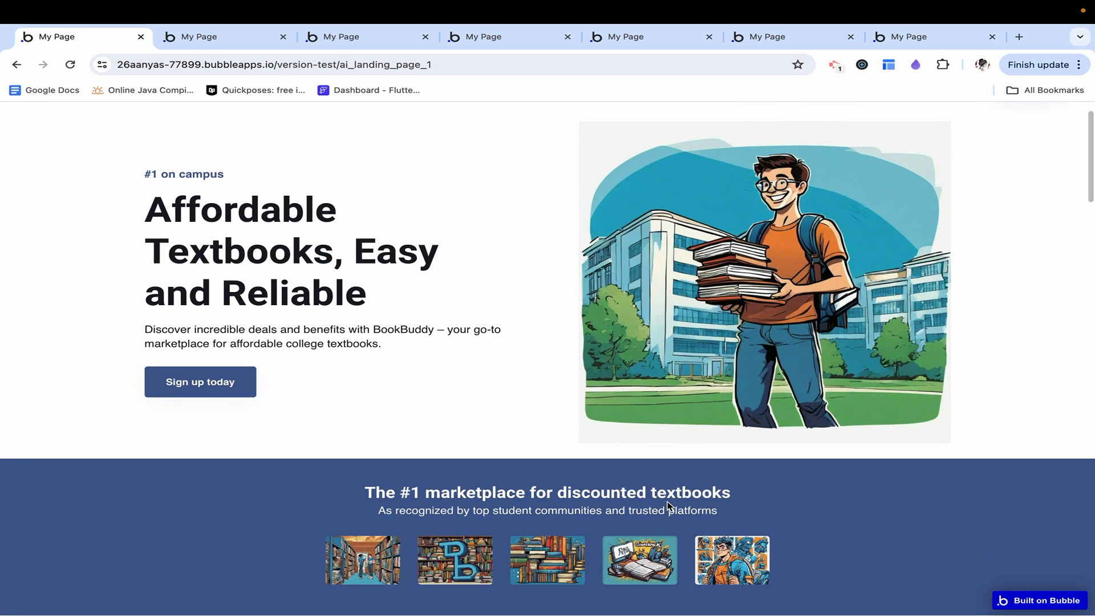
{"action": "scroll", "coordinate": [670, 506], "scroll_direction": "down", "scroll_amount": 1}
{"action": "scroll", "coordinate": [669, 506], "scroll_direction": "down", "scroll_amount": 5}
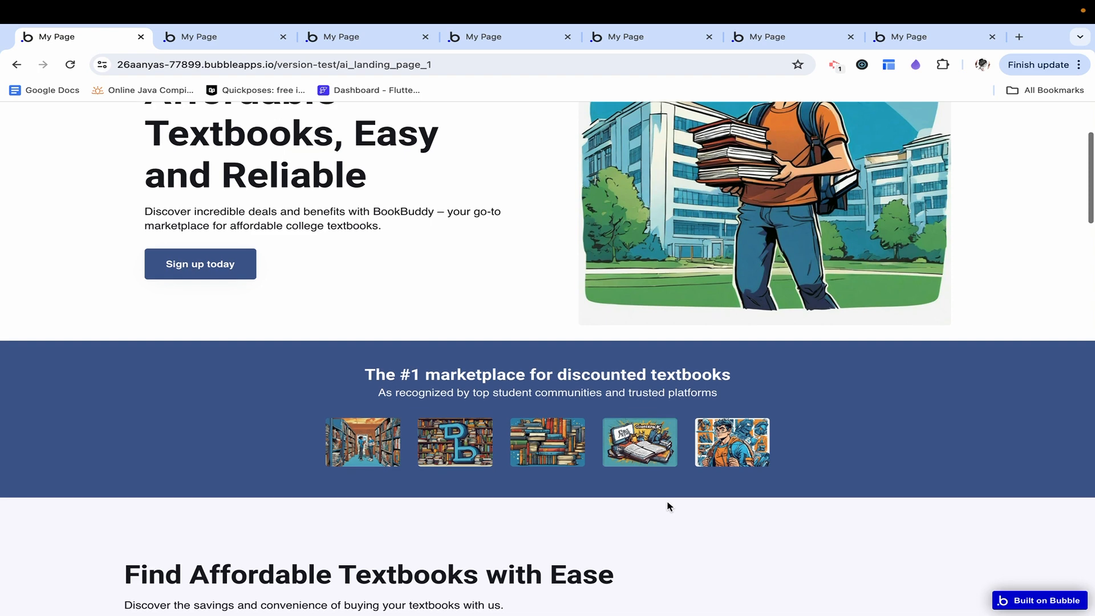
{"action": "scroll", "coordinate": [669, 505], "scroll_direction": "down", "scroll_amount": 4}
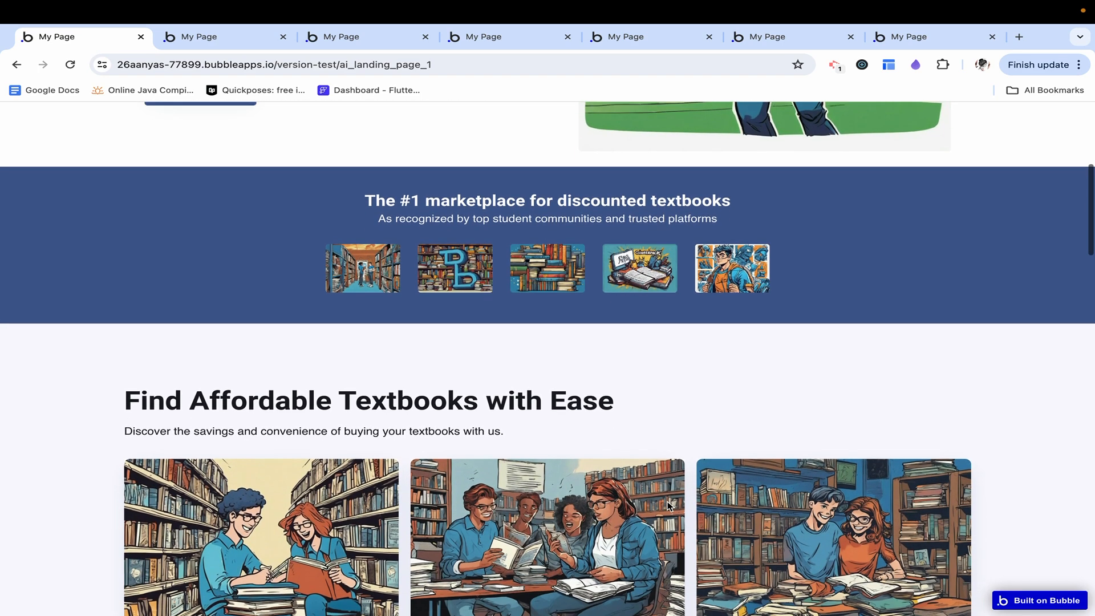
{"action": "scroll", "coordinate": [669, 506], "scroll_direction": "down", "scroll_amount": 3}
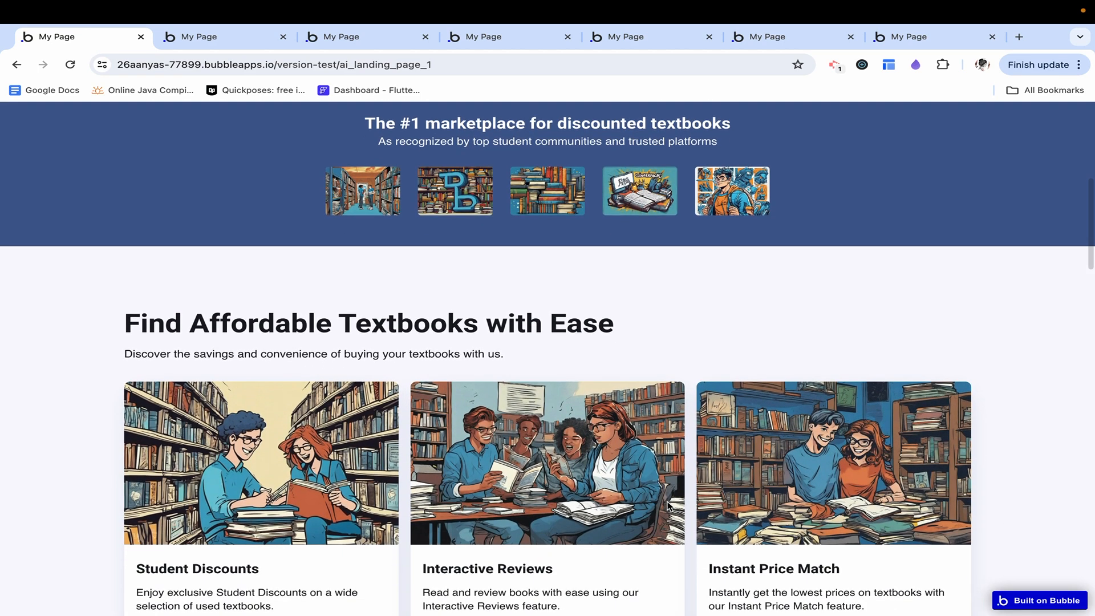
{"action": "scroll", "coordinate": [670, 505], "scroll_direction": "down", "scroll_amount": 1}
{"action": "scroll", "coordinate": [669, 506], "scroll_direction": "down", "scroll_amount": 3}
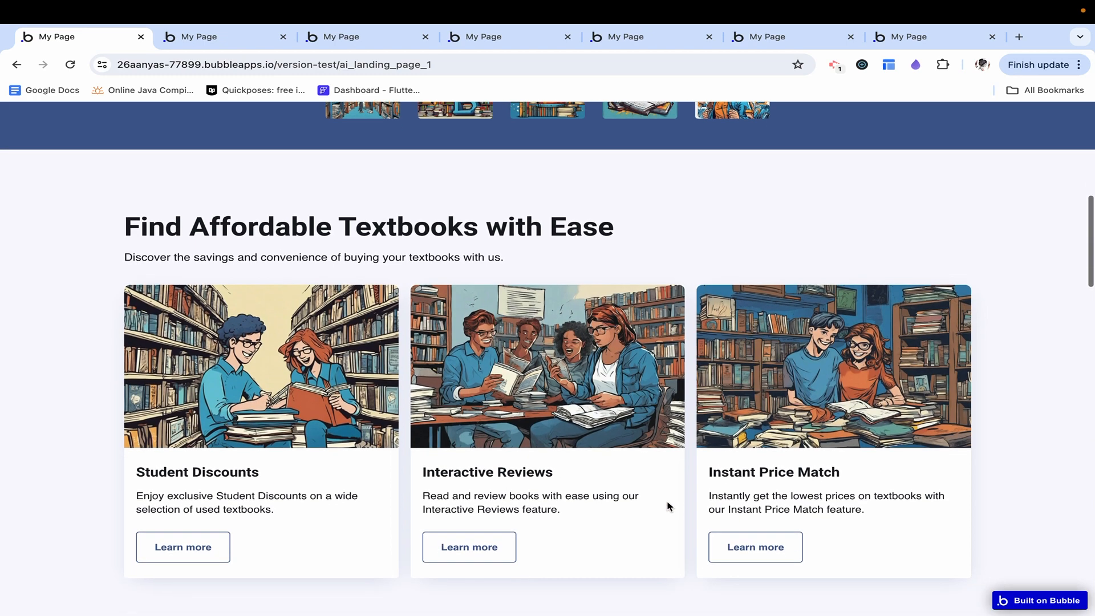
{"action": "scroll", "coordinate": [670, 506], "scroll_direction": "down", "scroll_amount": 3}
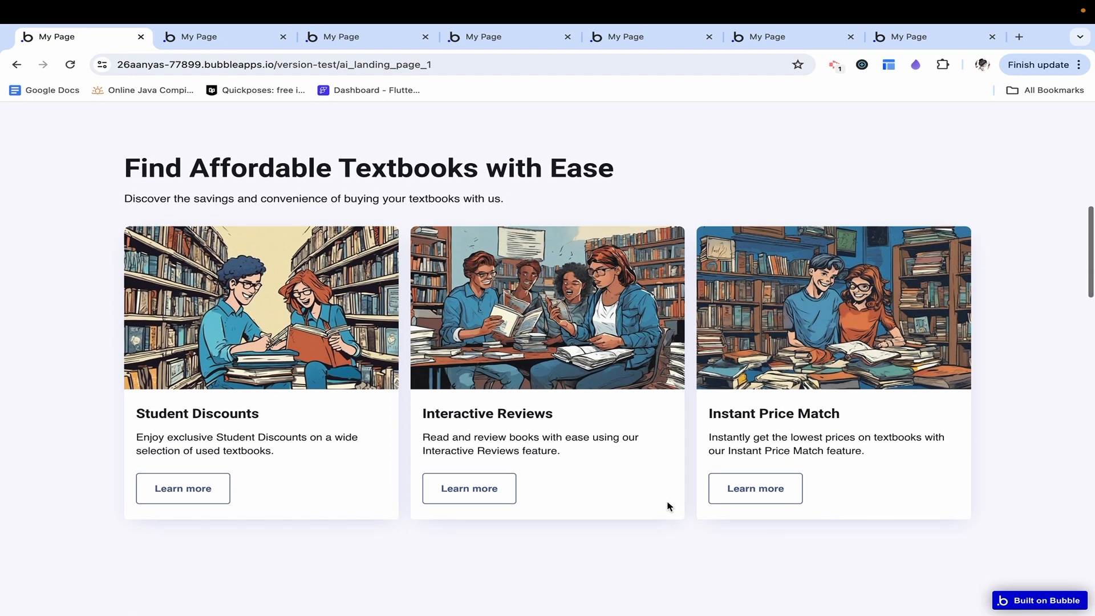
{"action": "scroll", "coordinate": [669, 506], "scroll_direction": "down", "scroll_amount": 5}
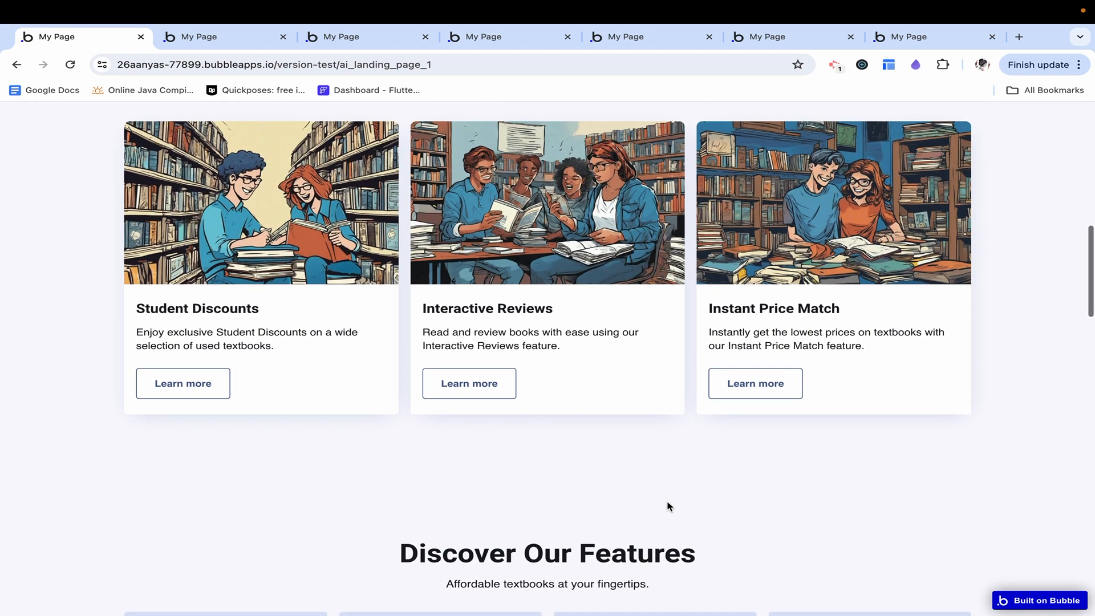
{"action": "scroll", "coordinate": [669, 506], "scroll_direction": "down", "scroll_amount": 14}
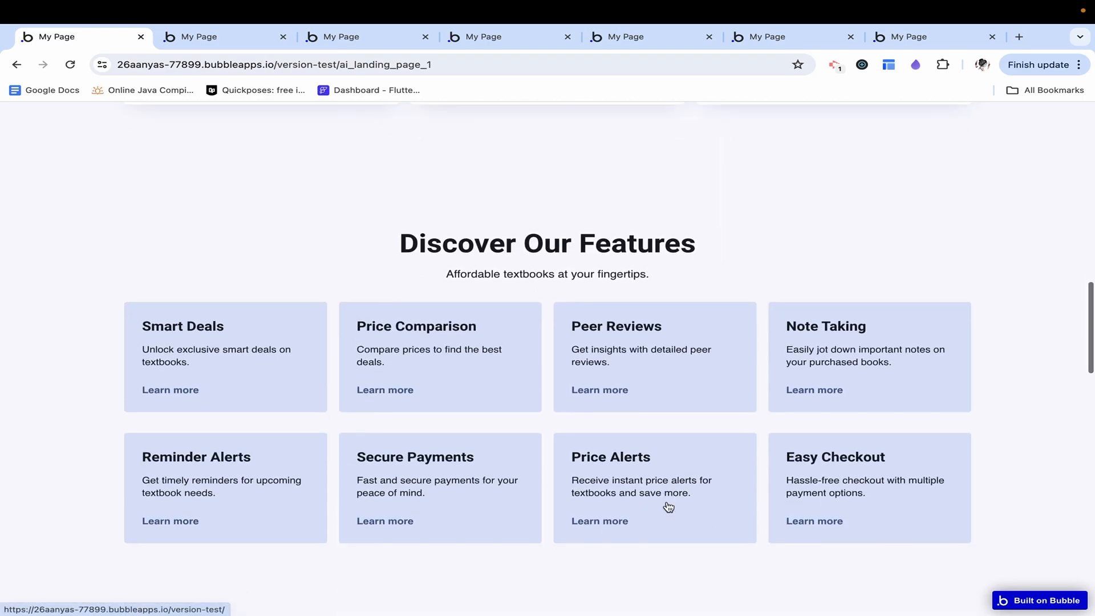
{"action": "scroll", "coordinate": [669, 505], "scroll_direction": "down", "scroll_amount": 20}
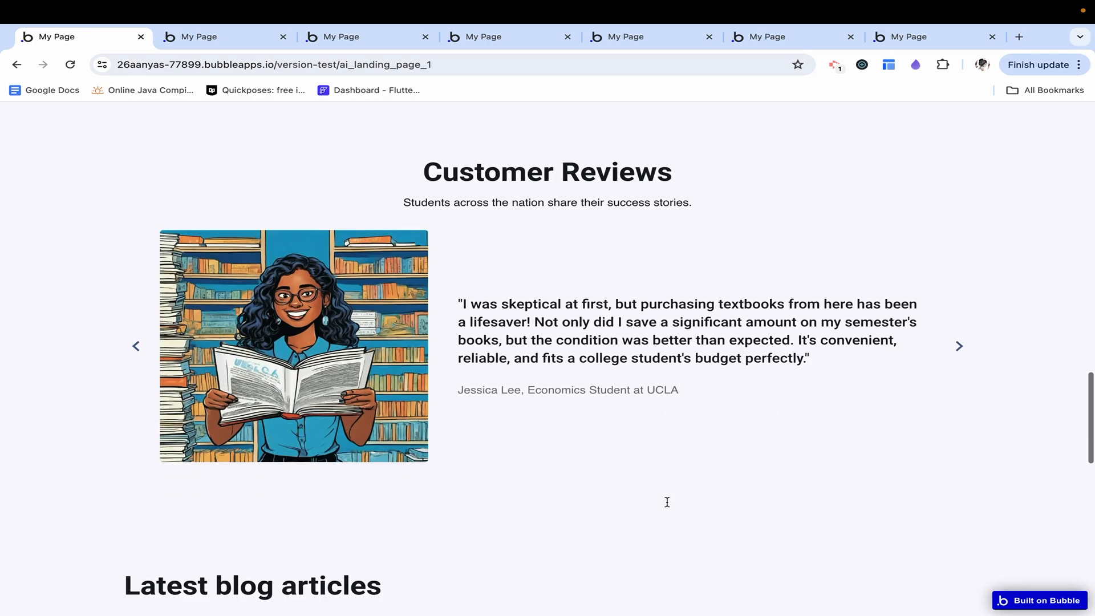
{"action": "scroll", "coordinate": [670, 506], "scroll_direction": "down", "scroll_amount": 8}
{"action": "scroll", "coordinate": [667, 502], "scroll_direction": "down", "scroll_amount": 3}
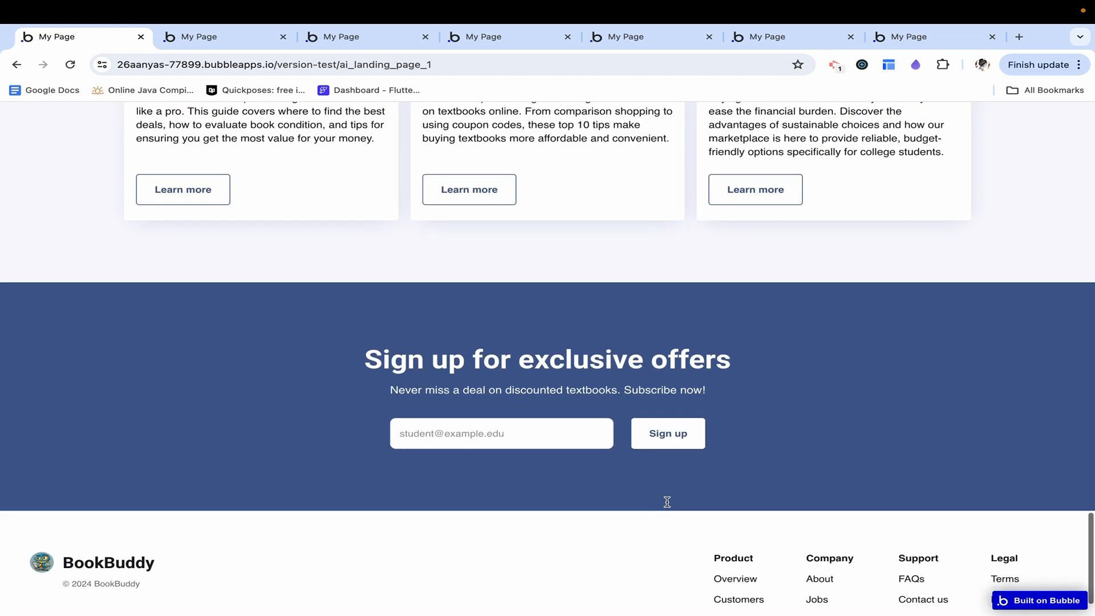
- Review the AI-generated BookMarket dashboard page from its sales cards through the chart placeholders and All Users table to the footer
{"action": "left_click", "coordinate": [239, 40]}
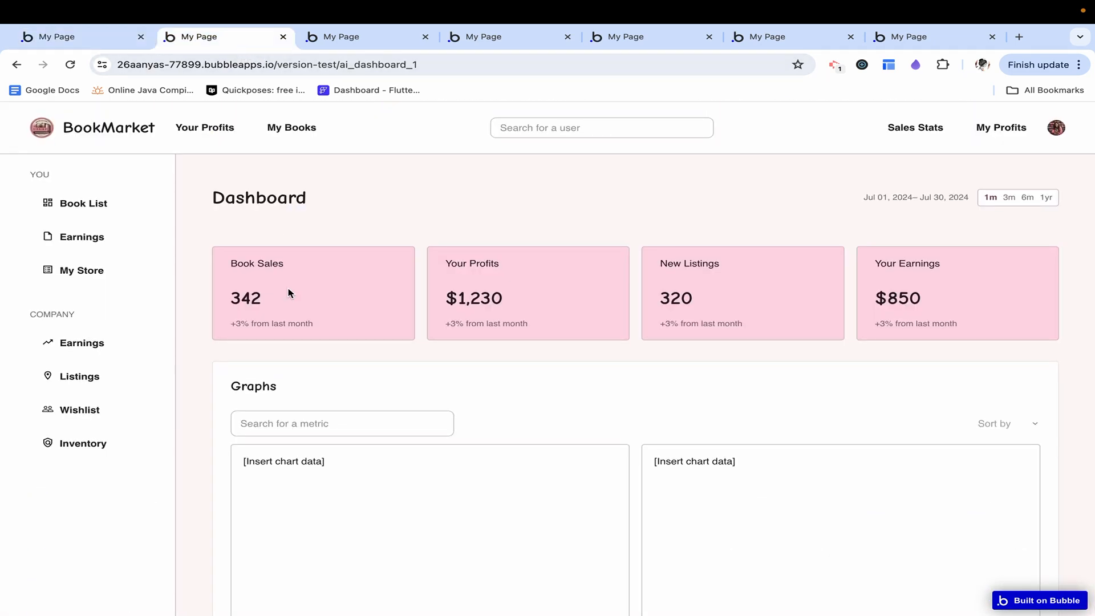
{"action": "scroll", "coordinate": [288, 293], "scroll_direction": "down", "scroll_amount": 1}
{"action": "scroll", "coordinate": [288, 293], "scroll_direction": "down", "scroll_amount": 5}
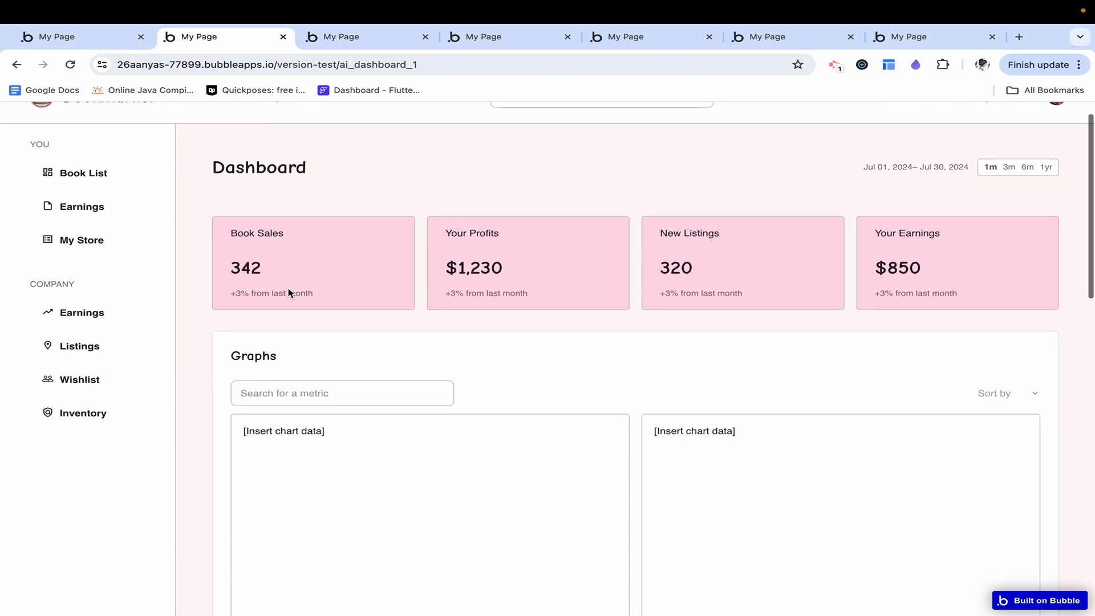
{"action": "scroll", "coordinate": [288, 290], "scroll_direction": "down", "scroll_amount": 2}
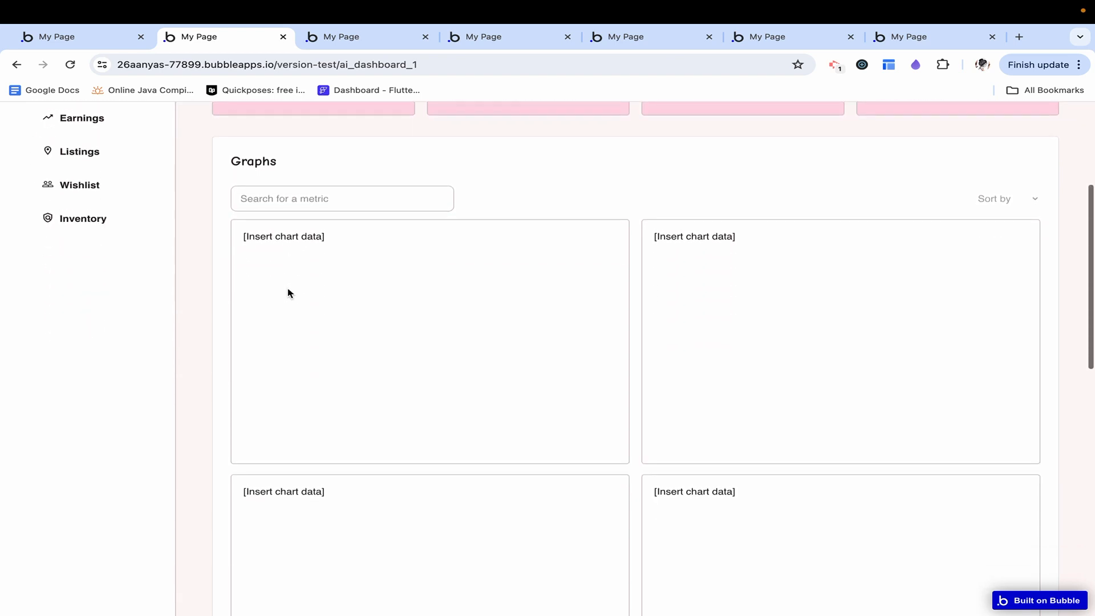
{"action": "scroll", "coordinate": [288, 291], "scroll_direction": "down", "scroll_amount": 2}
{"action": "scroll", "coordinate": [288, 293], "scroll_direction": "down", "scroll_amount": 4}
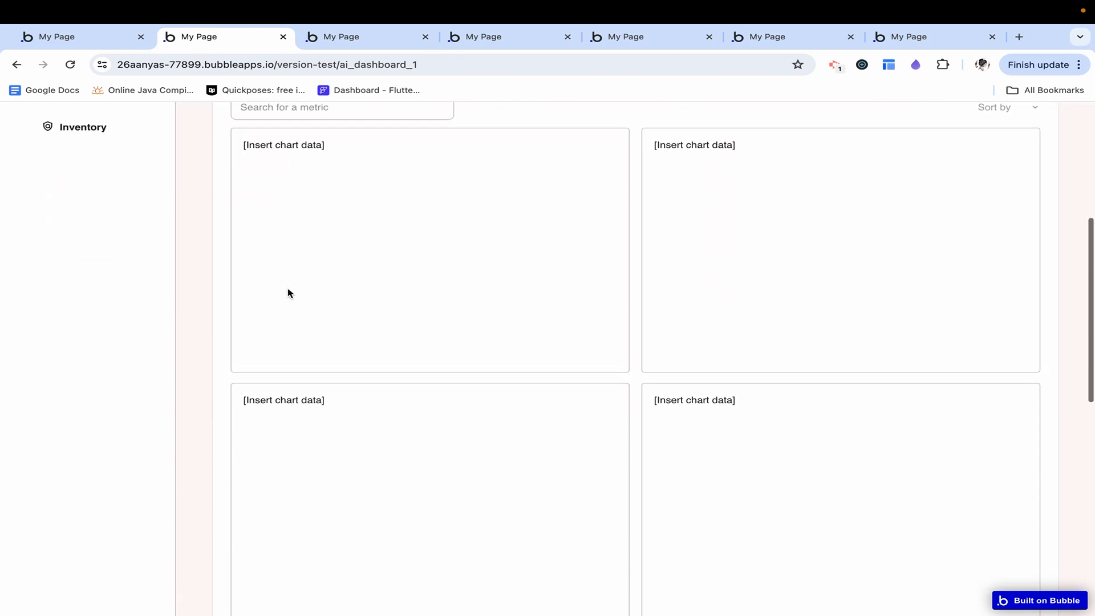
{"action": "scroll", "coordinate": [288, 293], "scroll_direction": "down", "scroll_amount": 6}
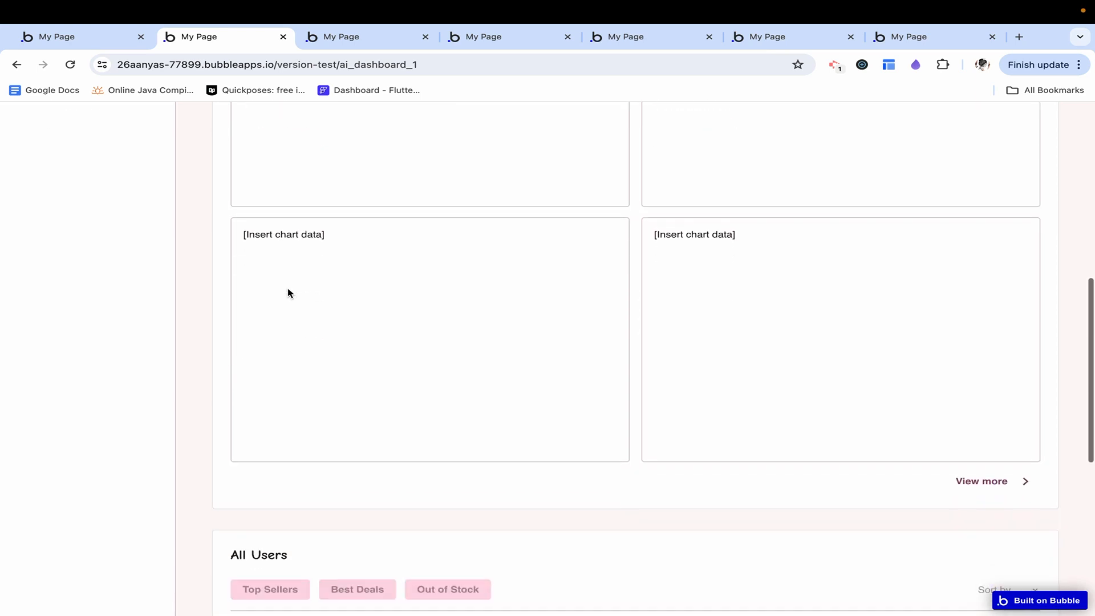
{"action": "scroll", "coordinate": [288, 293], "scroll_direction": "down", "scroll_amount": 2}
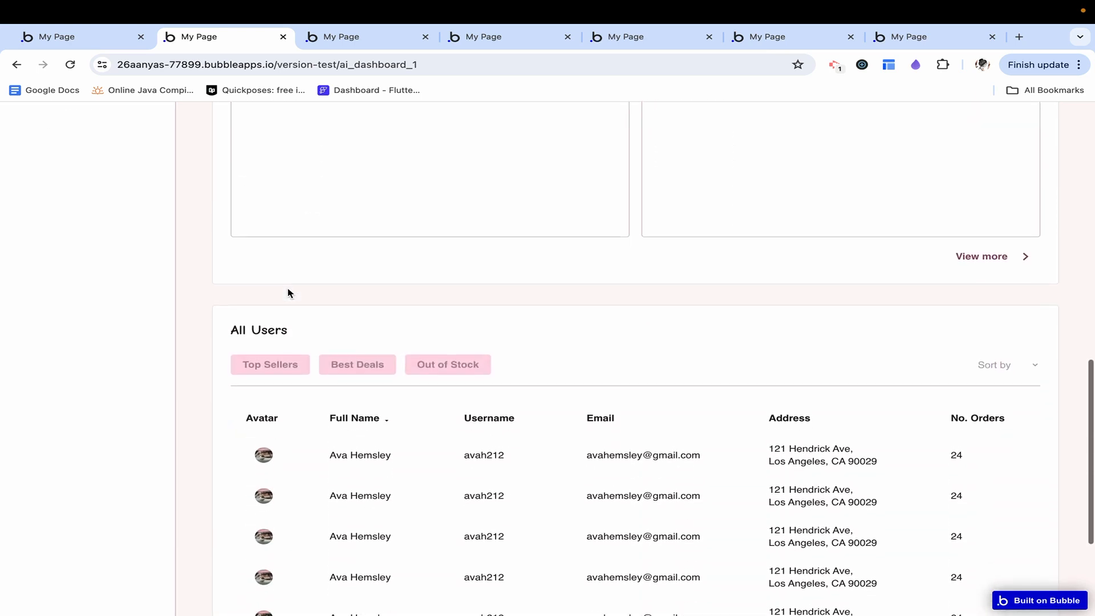
{"action": "scroll", "coordinate": [288, 293], "scroll_direction": "down", "scroll_amount": 5}
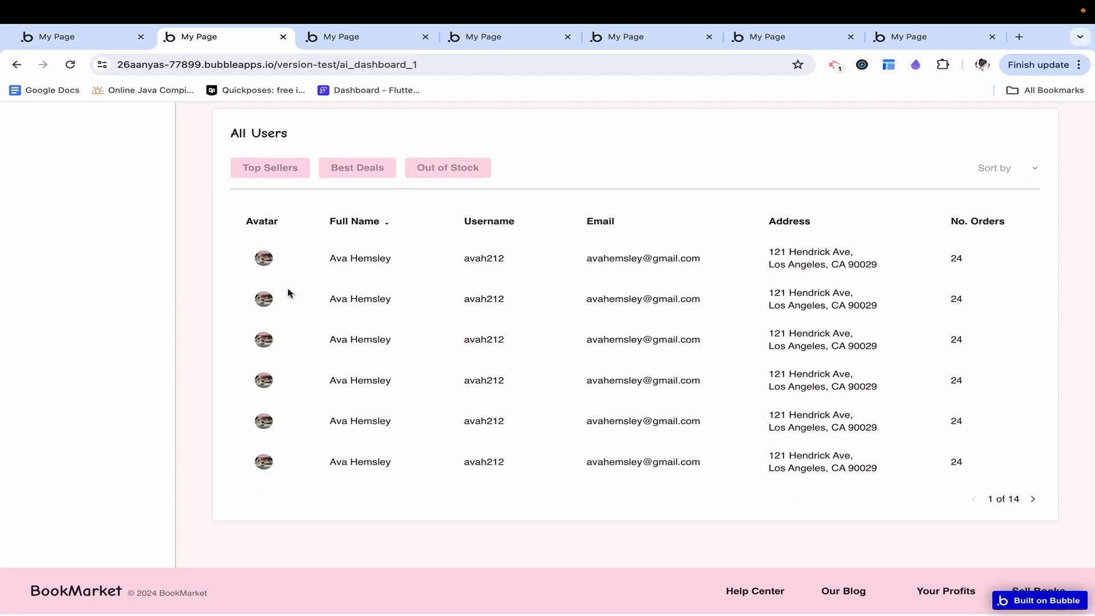
- Review the AI-generated BookMingle social feed page from the post composer through the feed, Upcoming Events and Connections
{"action": "left_click", "coordinate": [341, 40]}
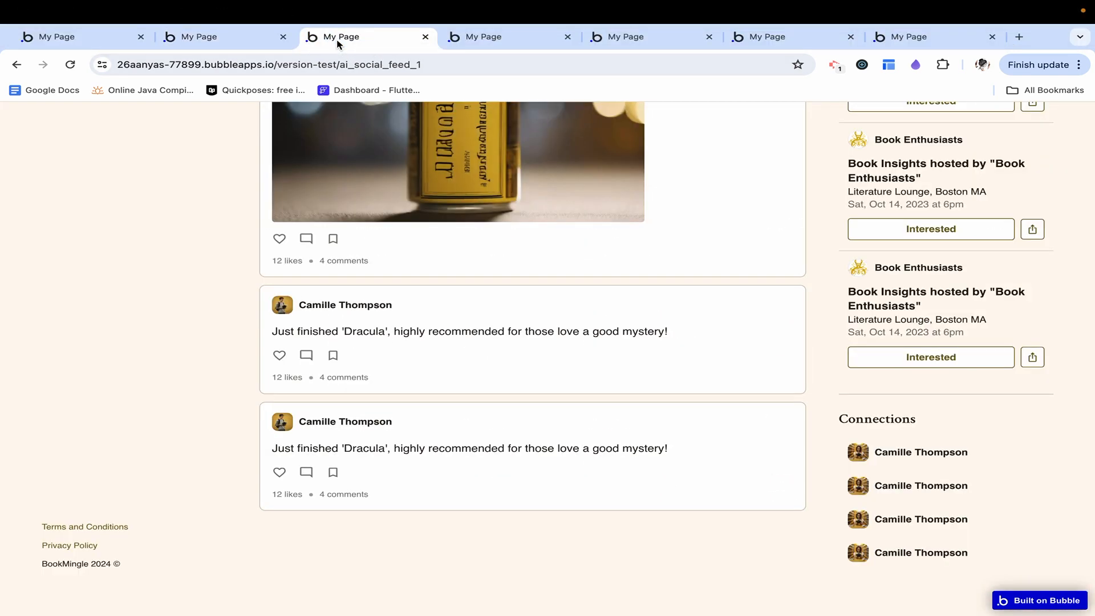
{"action": "scroll", "coordinate": [489, 287], "scroll_direction": "up", "scroll_amount": 10}
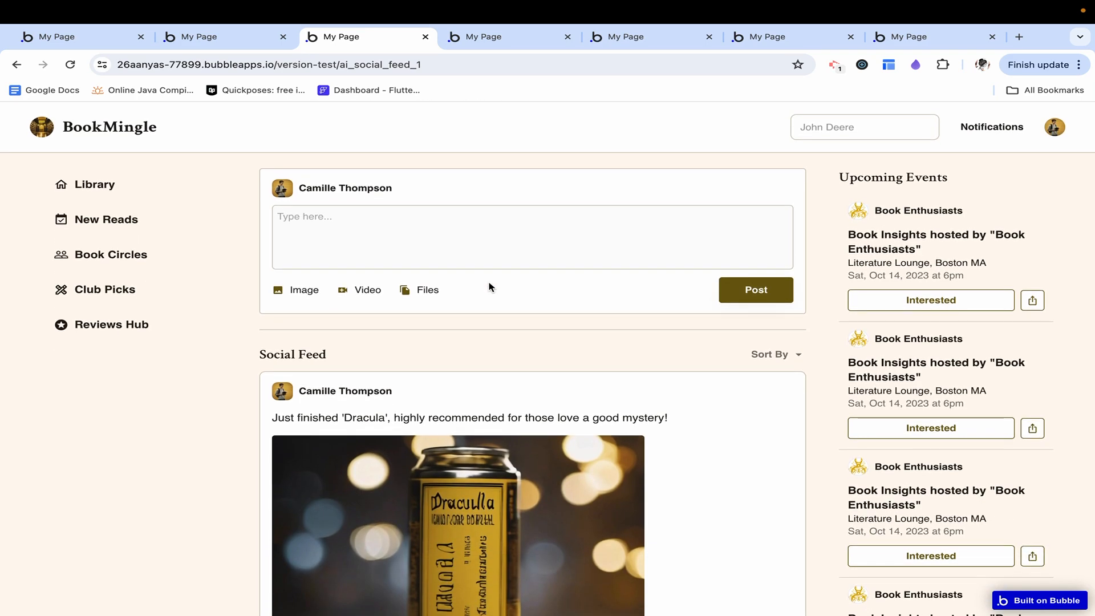
{"action": "scroll", "coordinate": [489, 287], "scroll_direction": "down", "scroll_amount": 2}
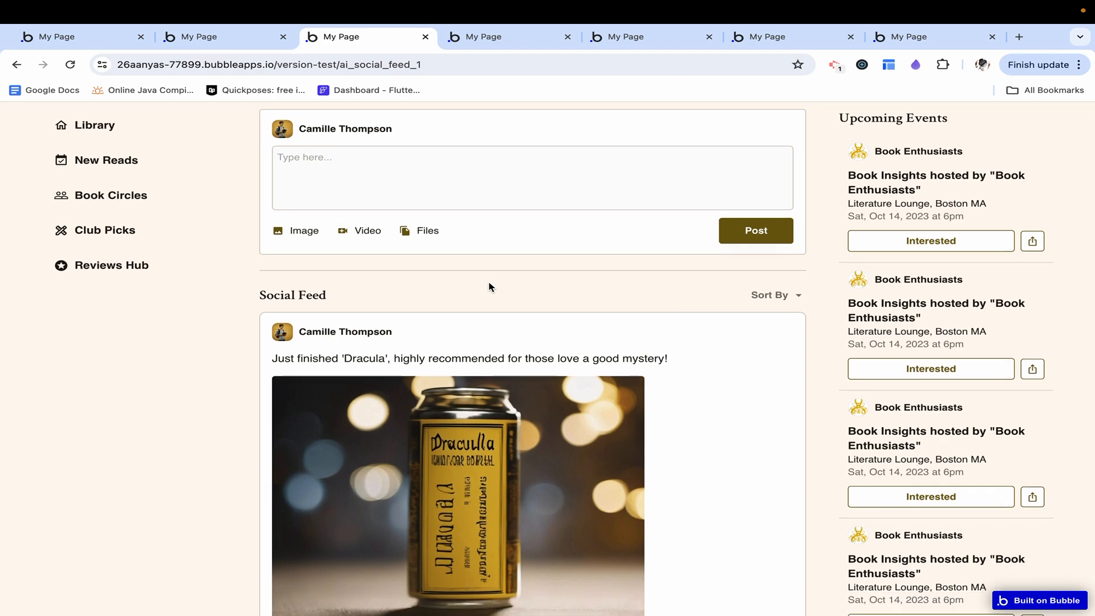
{"action": "scroll", "coordinate": [488, 287], "scroll_direction": "down", "scroll_amount": 3}
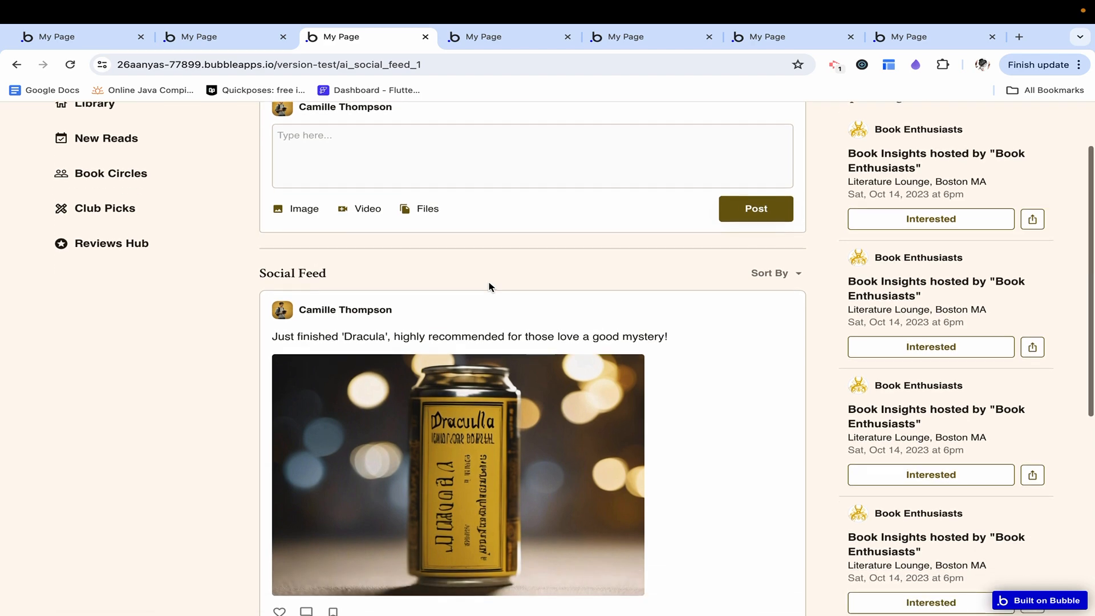
{"action": "scroll", "coordinate": [490, 286], "scroll_direction": "down", "scroll_amount": 1}
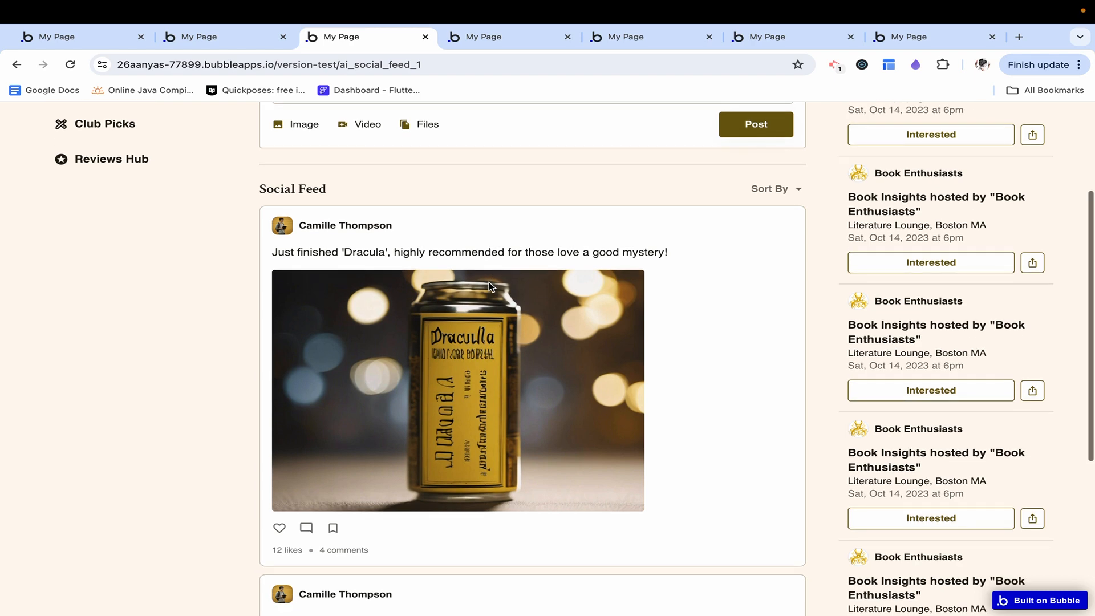
{"action": "scroll", "coordinate": [490, 286], "scroll_direction": "down", "scroll_amount": 1}
{"action": "scroll", "coordinate": [488, 282], "scroll_direction": "down", "scroll_amount": 3}
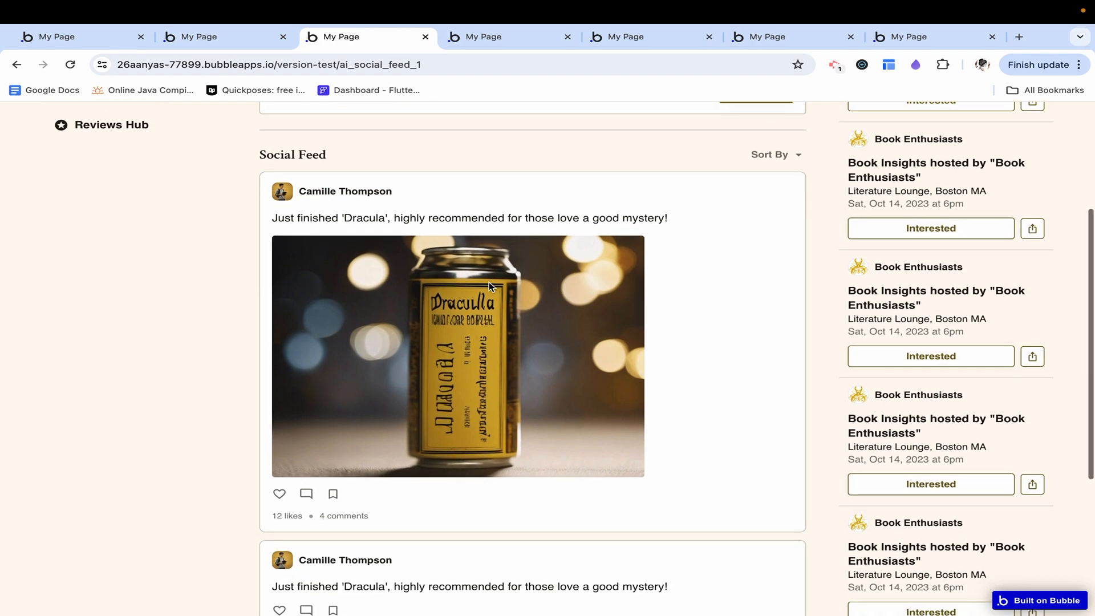
{"action": "scroll", "coordinate": [488, 281], "scroll_direction": "down", "scroll_amount": 8}
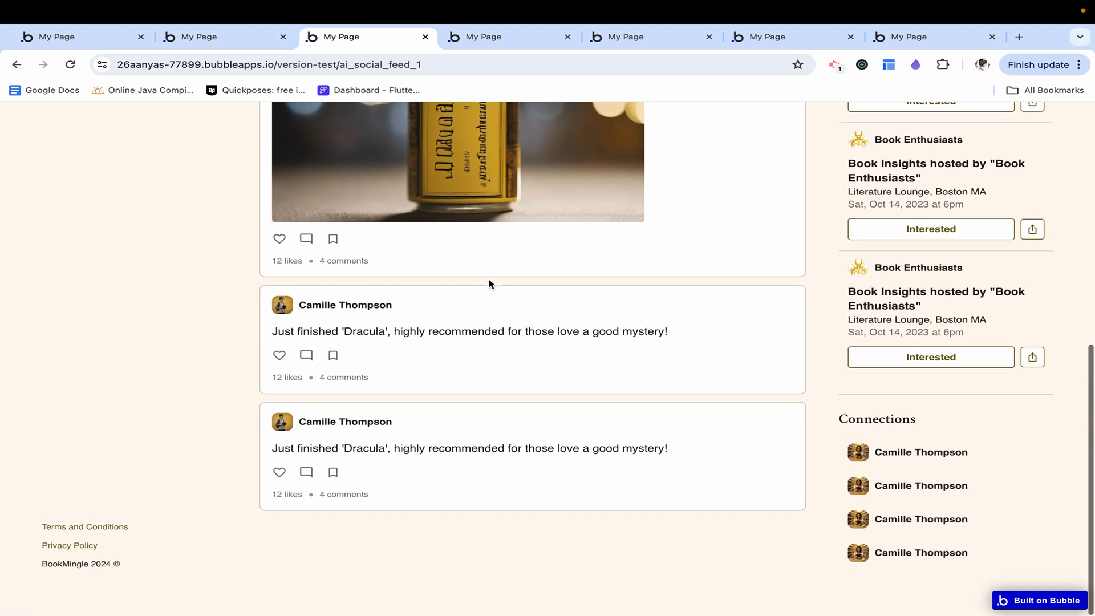
- Review the AI-generated BookNest user profile page, including its cover header, Connections, Posts and Photos sections
{"action": "left_click", "coordinate": [487, 42]}
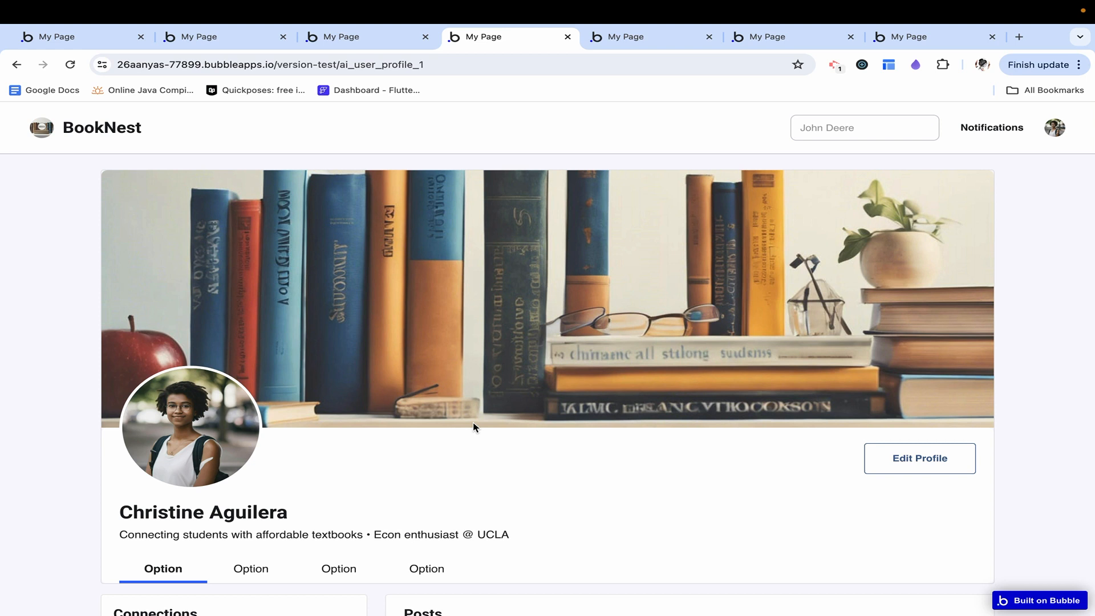
{"action": "scroll", "coordinate": [473, 425], "scroll_direction": "down", "scroll_amount": 5}
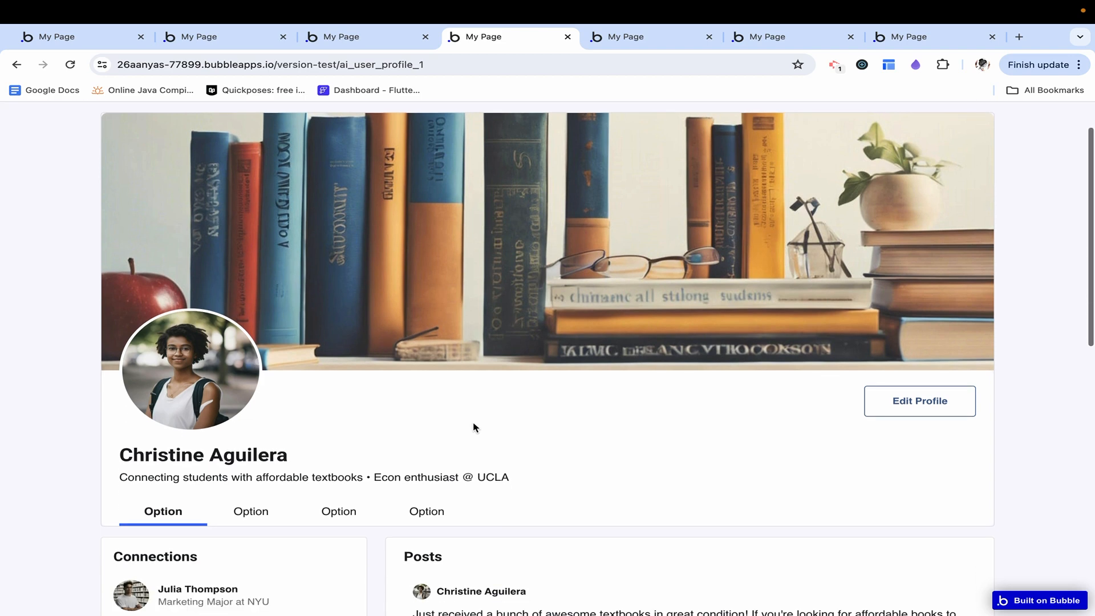
{"action": "scroll", "coordinate": [473, 424], "scroll_direction": "down", "scroll_amount": 7}
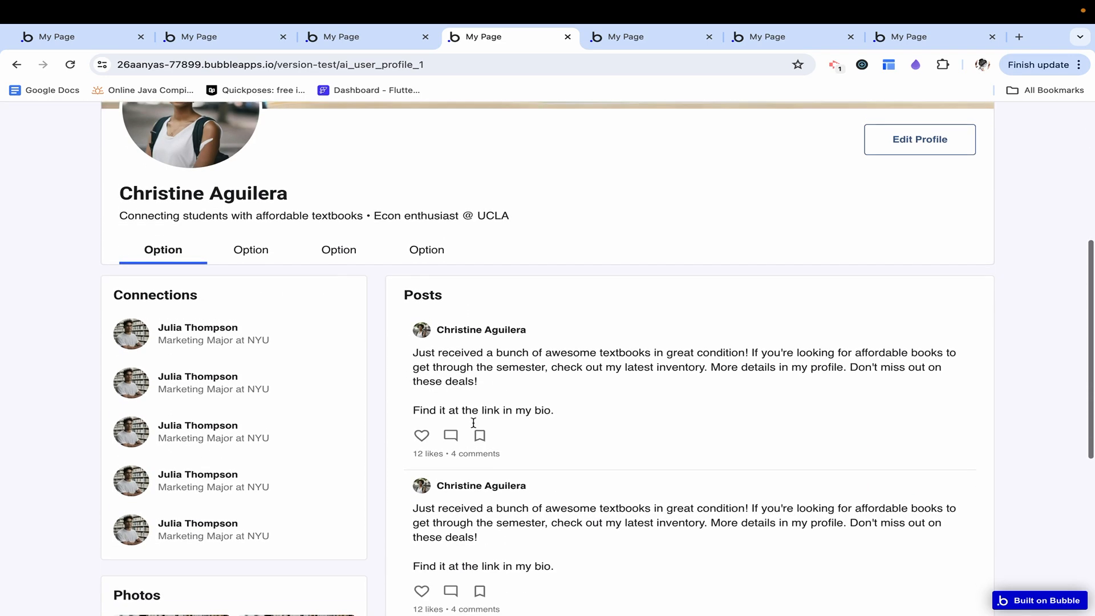
{"action": "scroll", "coordinate": [473, 425], "scroll_direction": "down", "scroll_amount": 12}
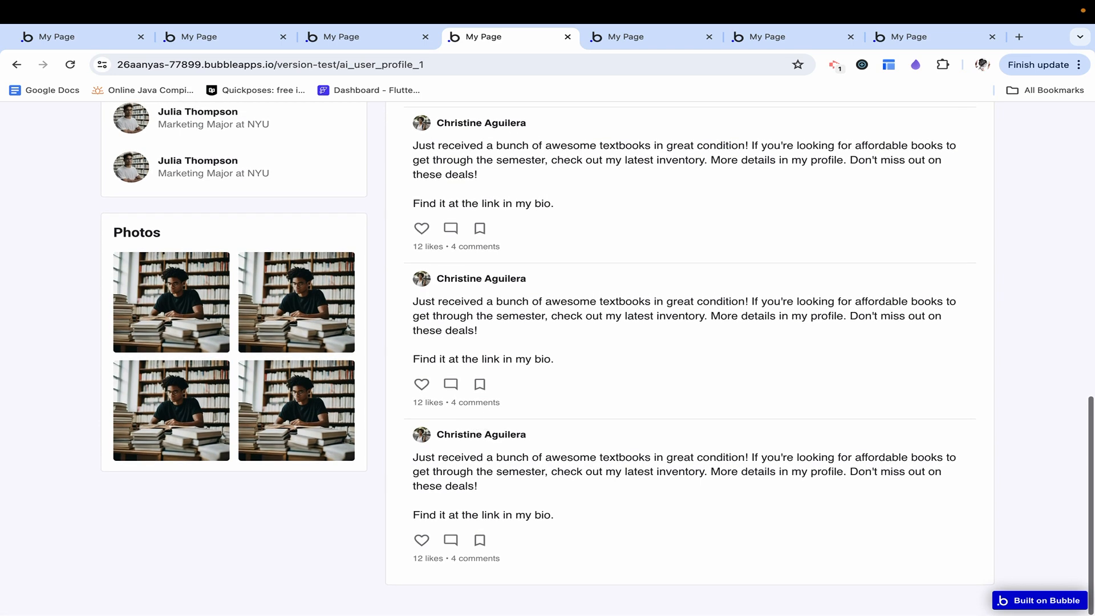
- Review the AI-generated BookBerry product listing page from the book details through related products and reviews to the footer
{"action": "left_click", "coordinate": [613, 40]}
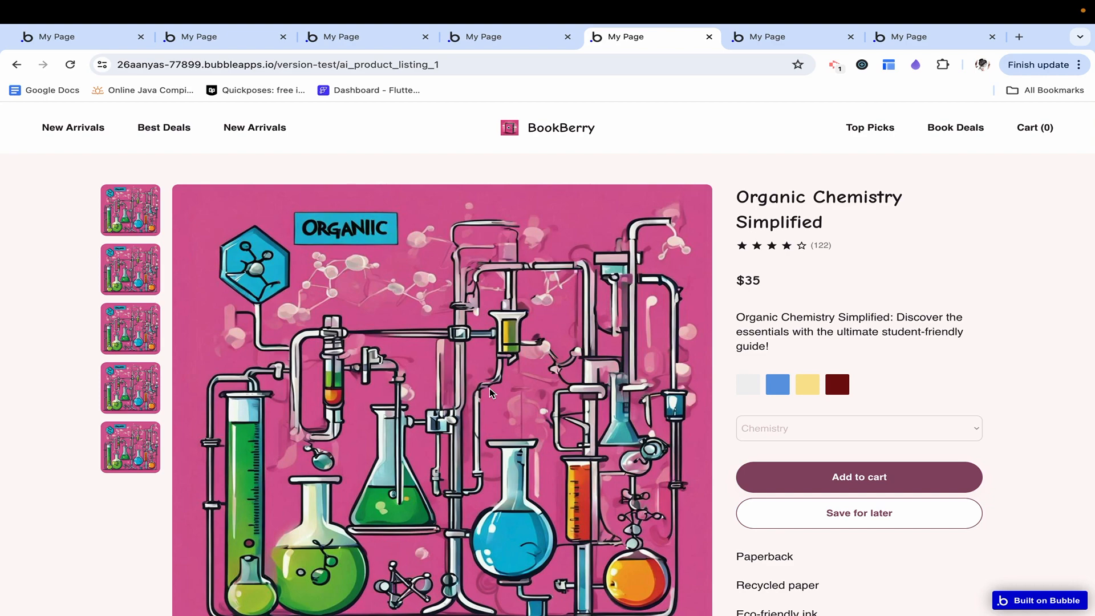
{"action": "scroll", "coordinate": [490, 392], "scroll_direction": "down", "scroll_amount": 4}
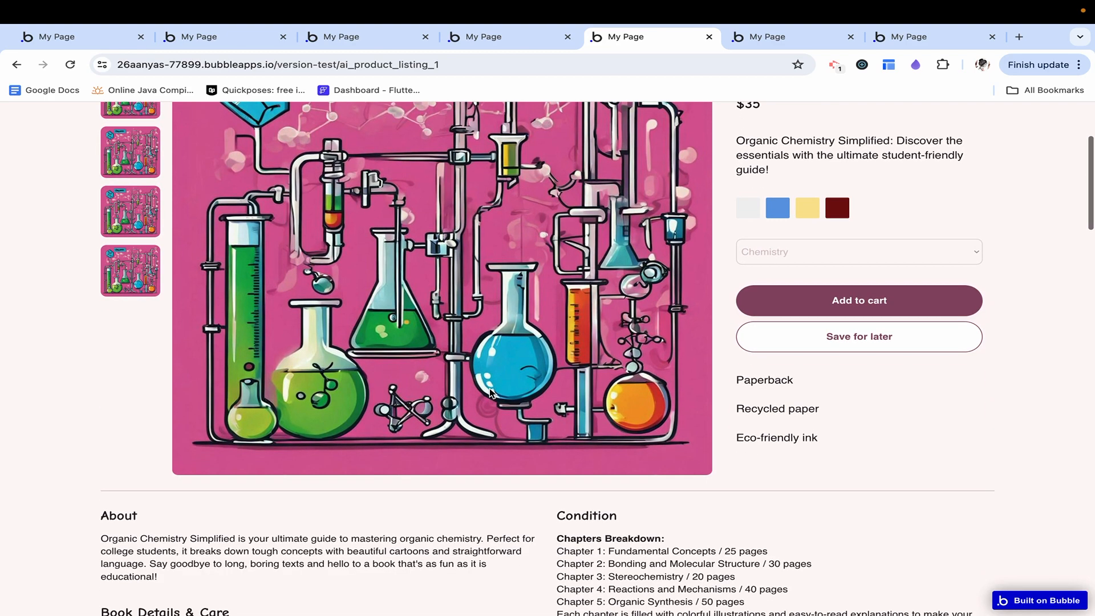
{"action": "scroll", "coordinate": [489, 392], "scroll_direction": "down", "scroll_amount": 5}
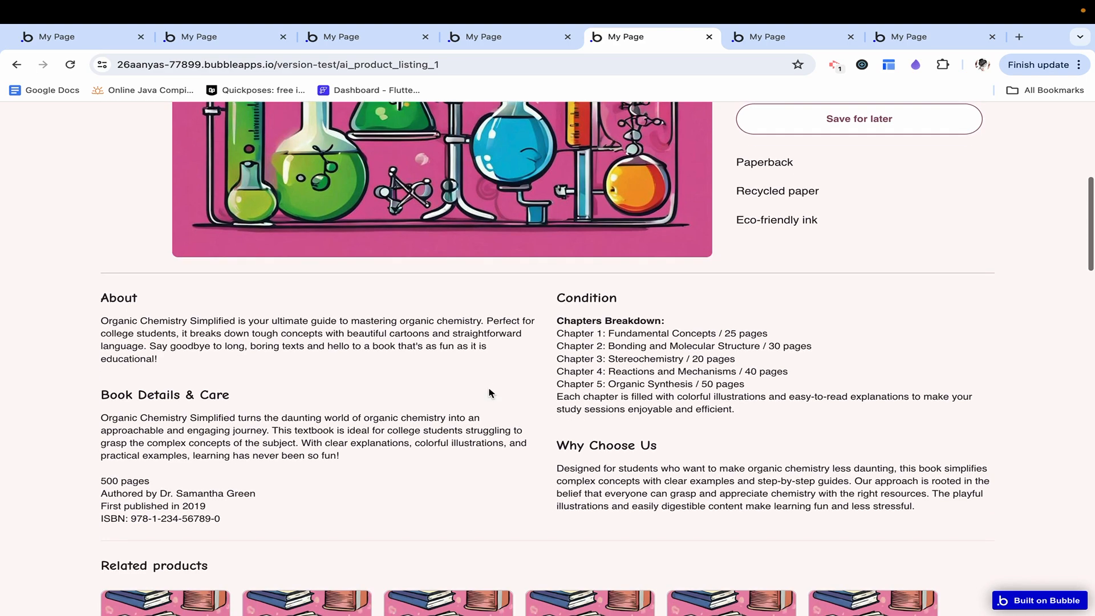
{"action": "scroll", "coordinate": [489, 392], "scroll_direction": "down", "scroll_amount": 3}
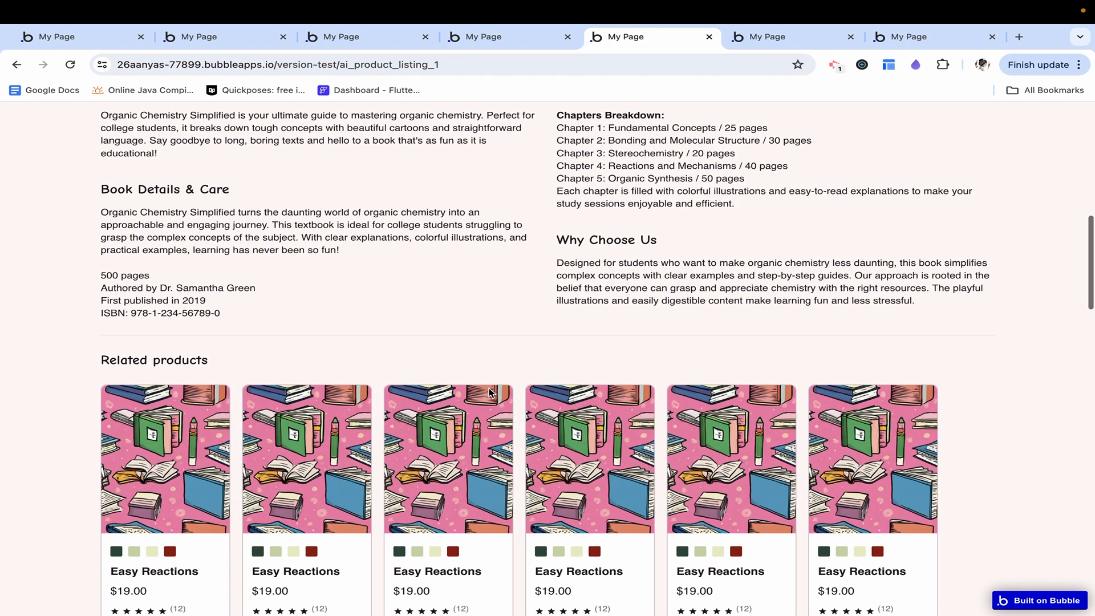
{"action": "scroll", "coordinate": [489, 392], "scroll_direction": "down", "scroll_amount": 8}
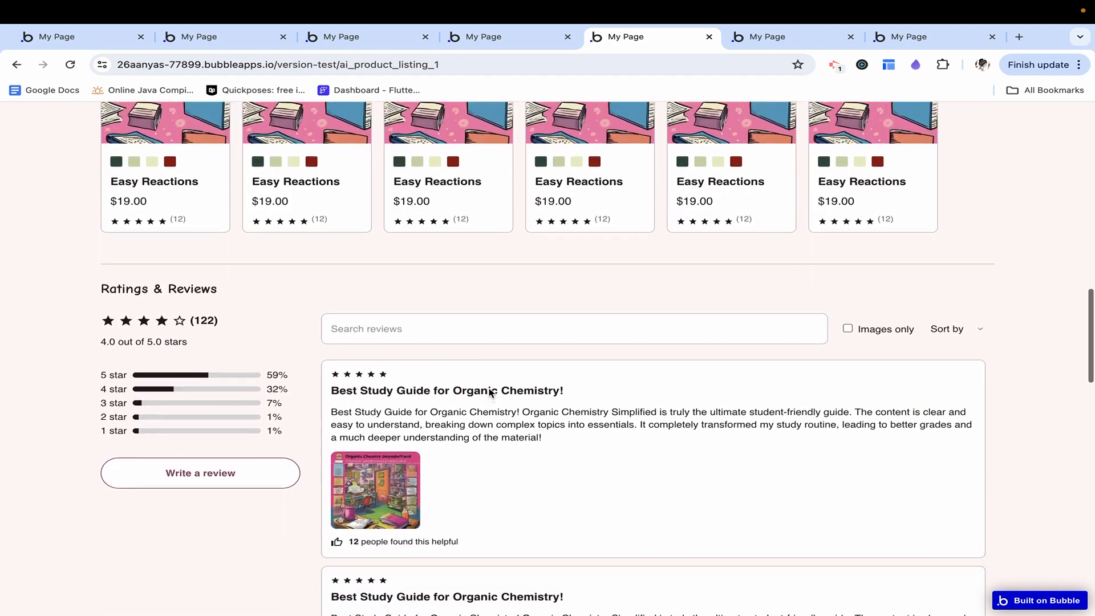
{"action": "scroll", "coordinate": [489, 389], "scroll_direction": "down", "scroll_amount": 10}
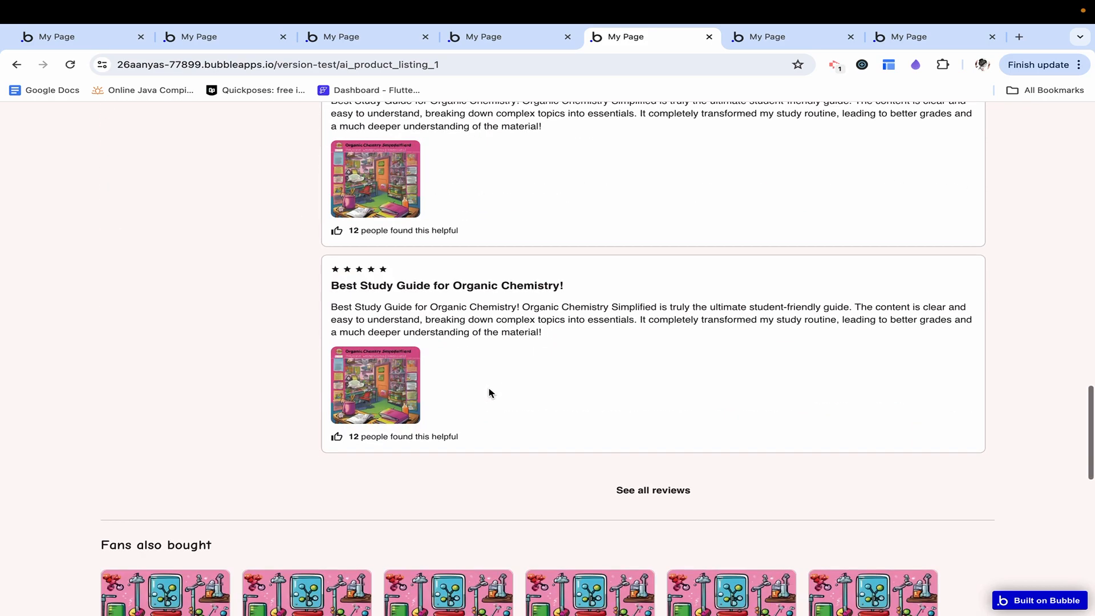
{"action": "scroll", "coordinate": [489, 392], "scroll_direction": "down", "scroll_amount": 12}
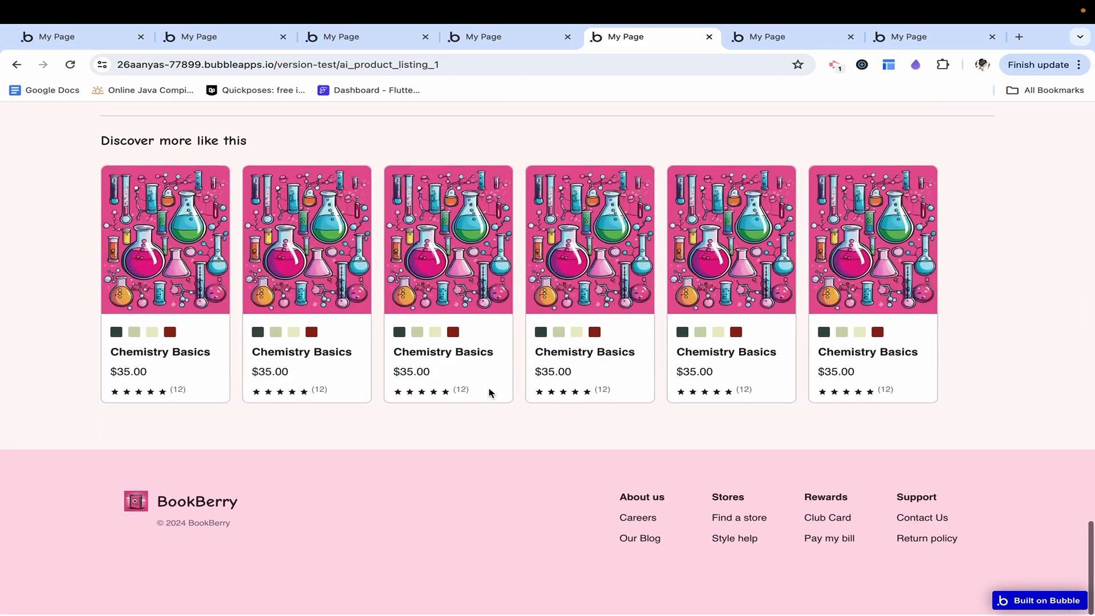
- Review the AI-generated BookMarketPlace settings page from its listing and notification permissions to the Unsubscribe section, and return to its beginning
{"action": "left_click", "coordinate": [758, 45]}
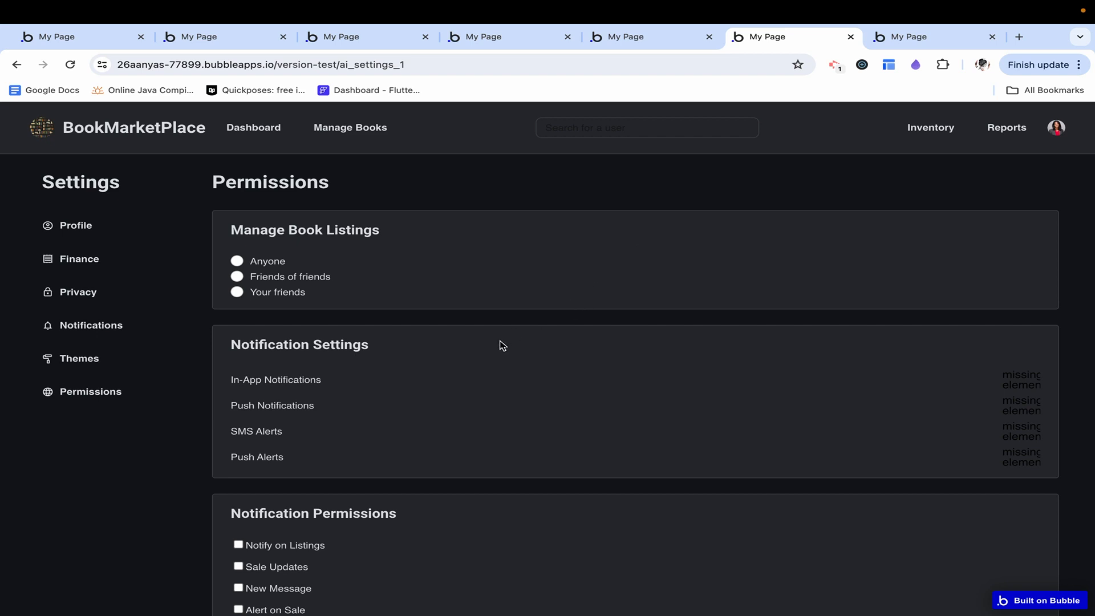
{"action": "scroll", "coordinate": [502, 345], "scroll_direction": "down", "scroll_amount": 3}
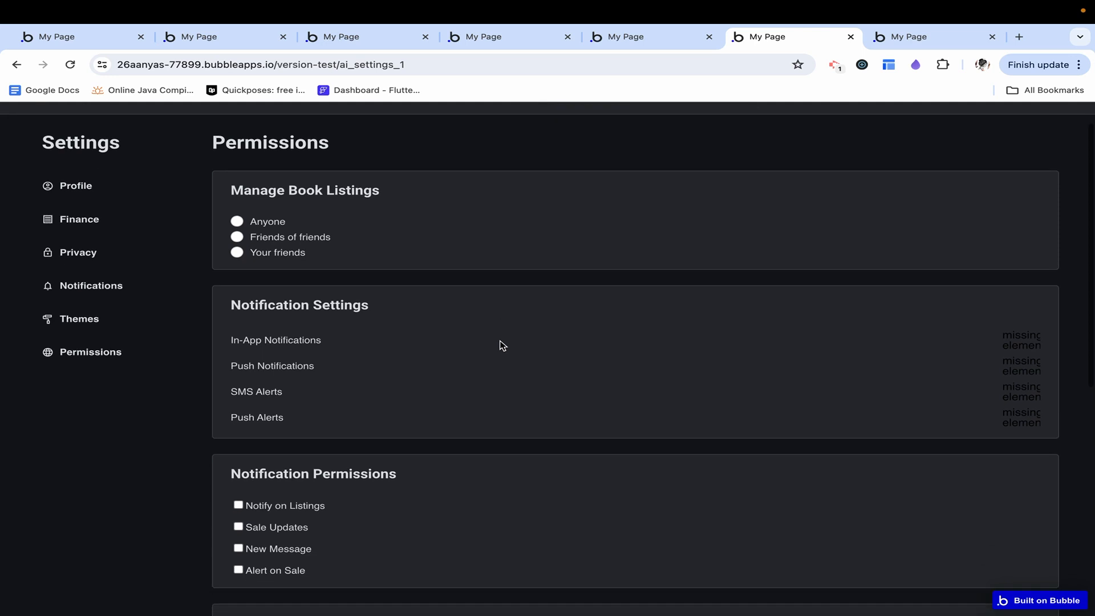
{"action": "scroll", "coordinate": [502, 345], "scroll_direction": "down", "scroll_amount": 3}
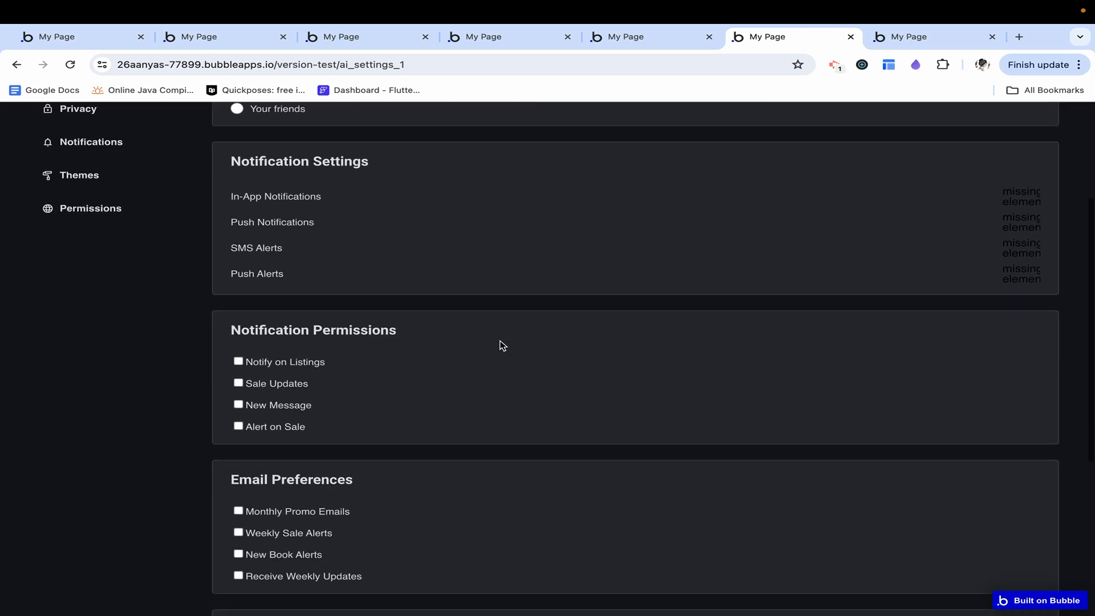
{"action": "scroll", "coordinate": [501, 345], "scroll_direction": "down", "scroll_amount": 4}
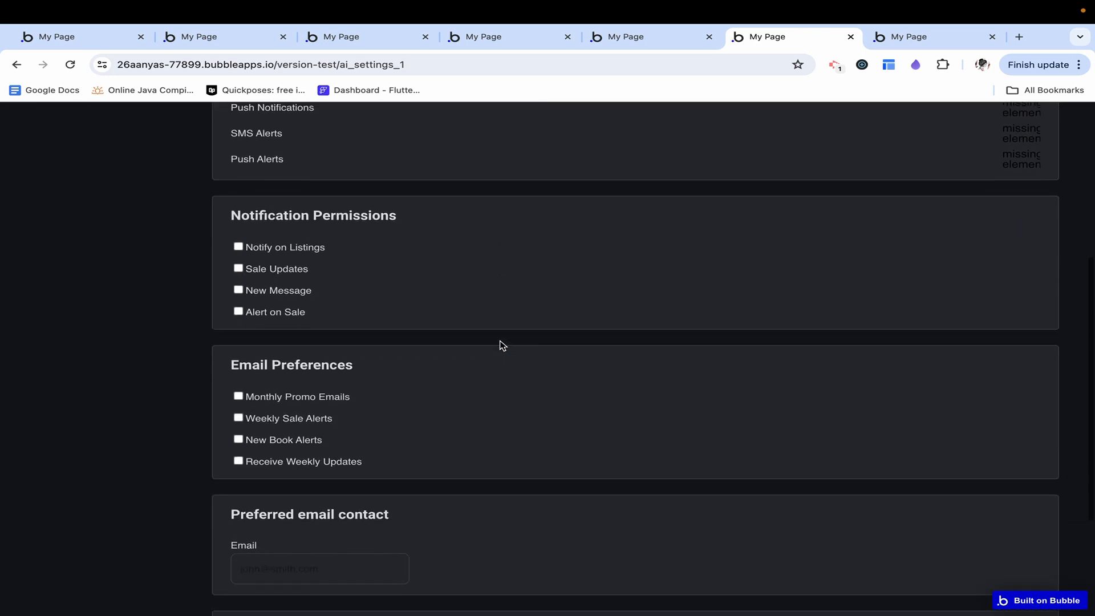
{"action": "scroll", "coordinate": [502, 345], "scroll_direction": "down", "scroll_amount": 4}
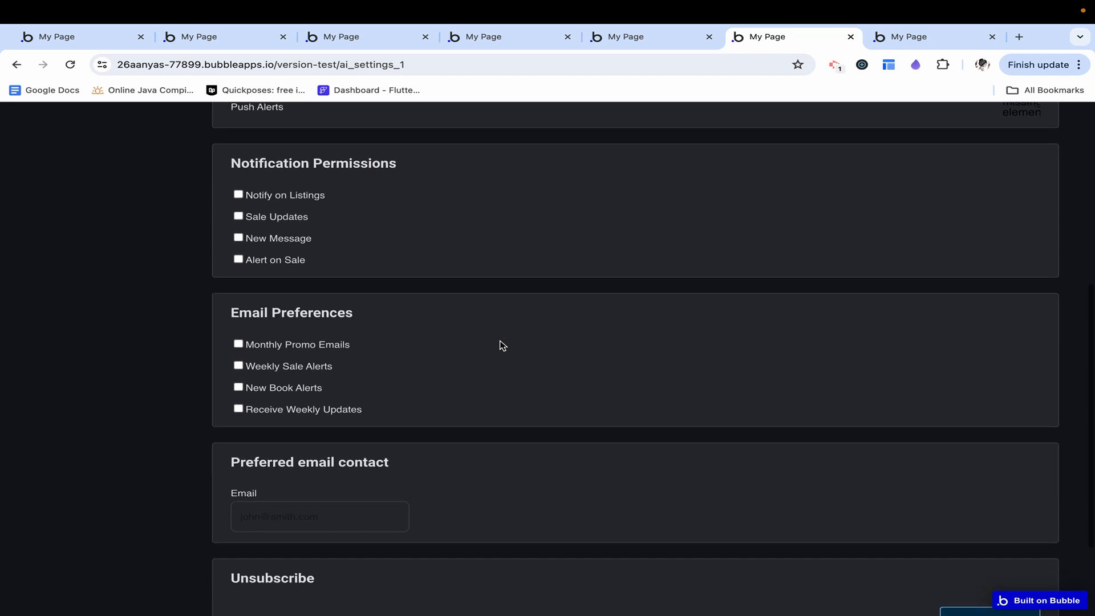
{"action": "scroll", "coordinate": [502, 345], "scroll_direction": "down", "scroll_amount": 3}
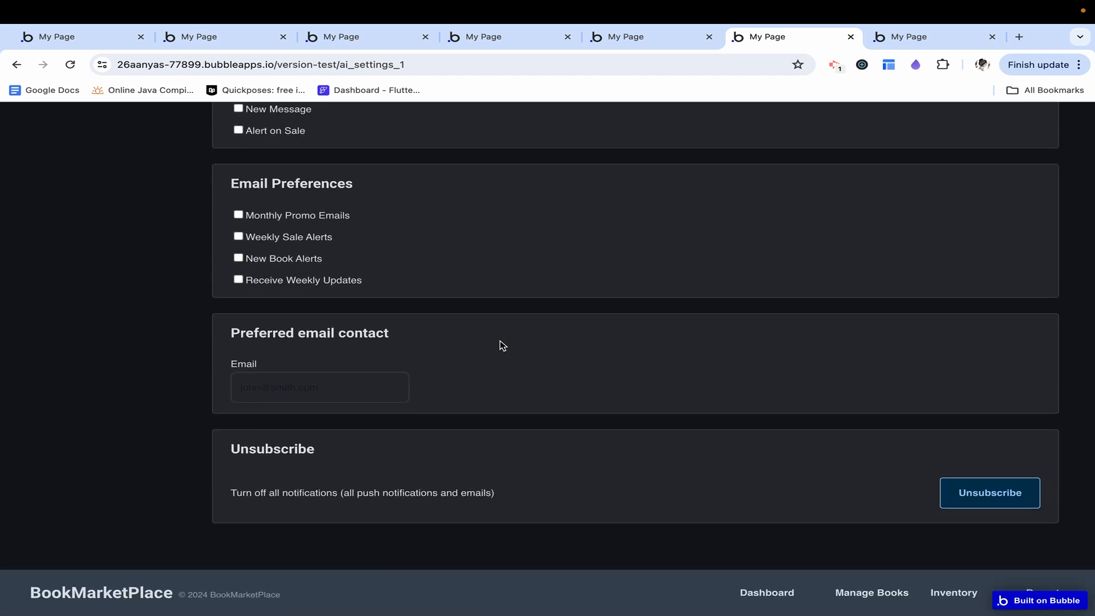
{"action": "scroll", "coordinate": [501, 345], "scroll_direction": "up", "scroll_amount": 15}
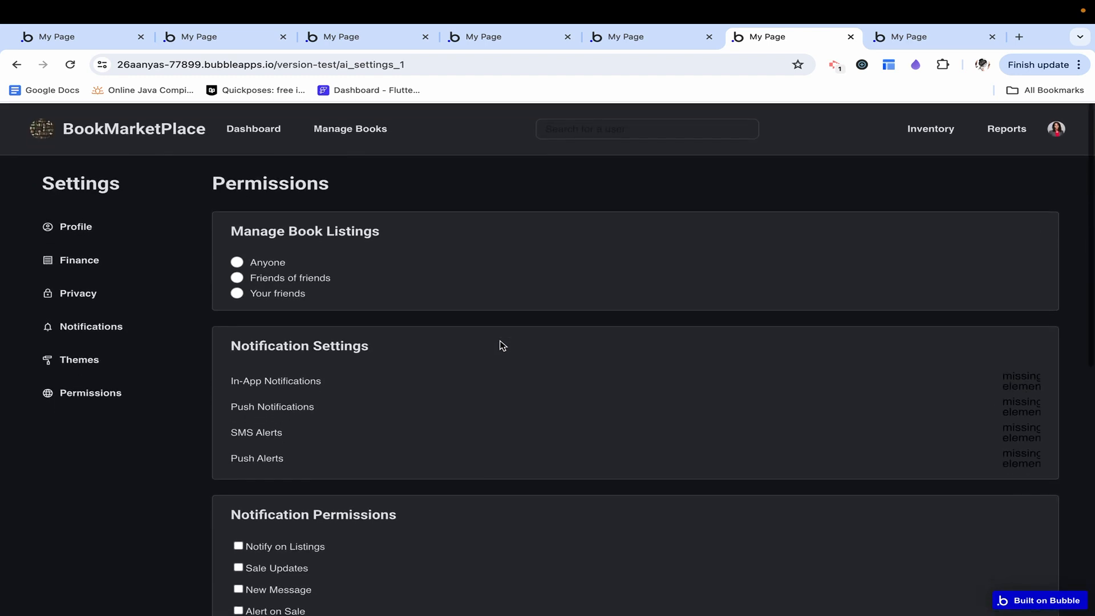
- Review the AI-generated BookBazaar sign-up page, including its form, hero image and footer
{"action": "left_click", "coordinate": [880, 37]}
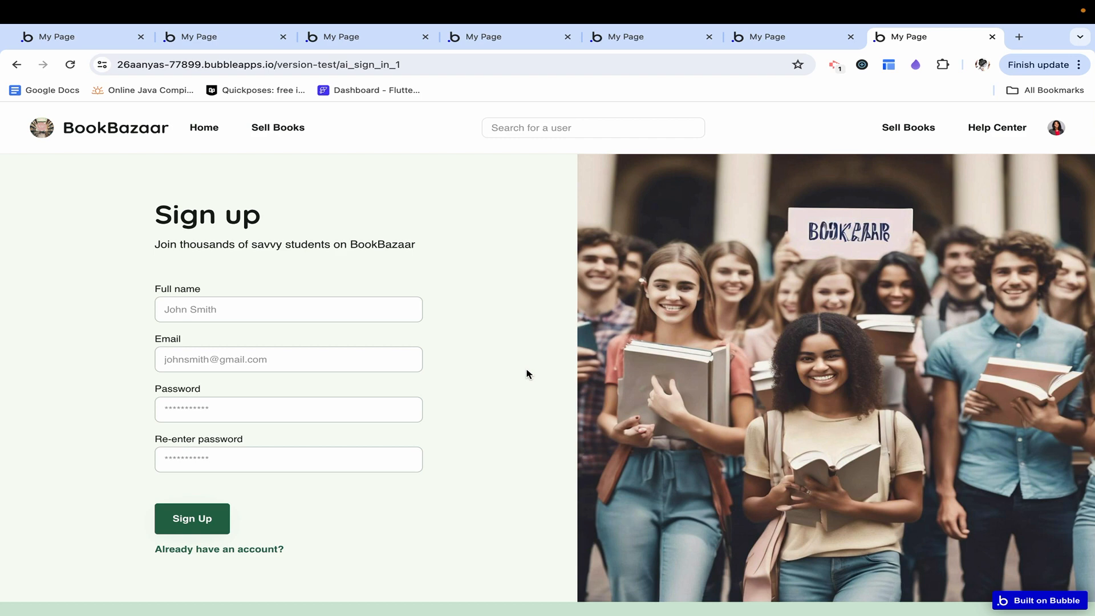
{"action": "scroll", "coordinate": [527, 374], "scroll_direction": "down", "scroll_amount": 2}
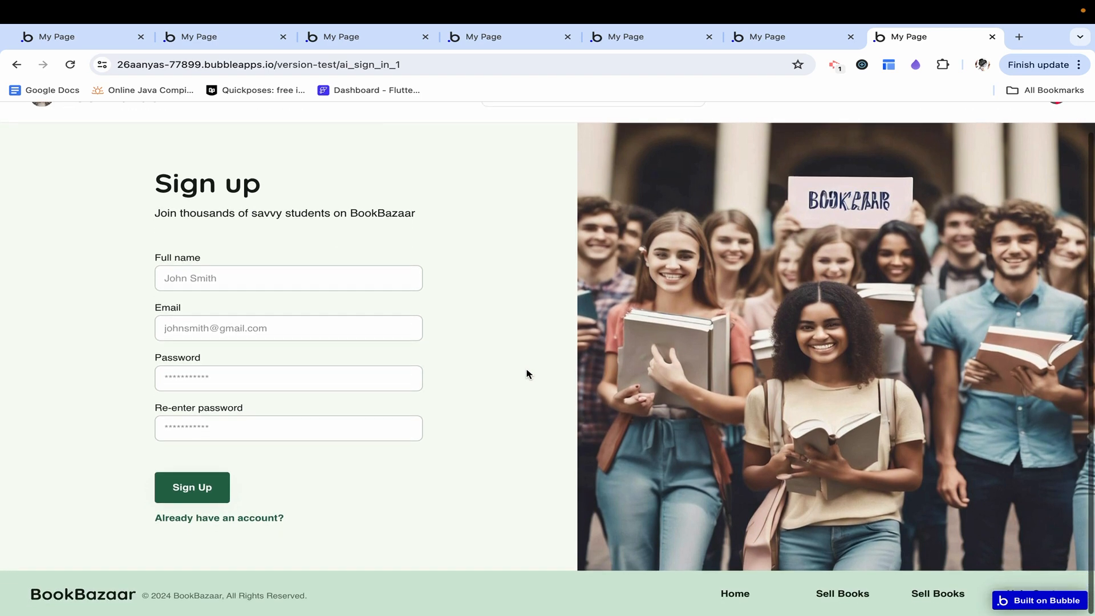
{"action": "scroll", "coordinate": [527, 374], "scroll_direction": "up", "scroll_amount": 2}
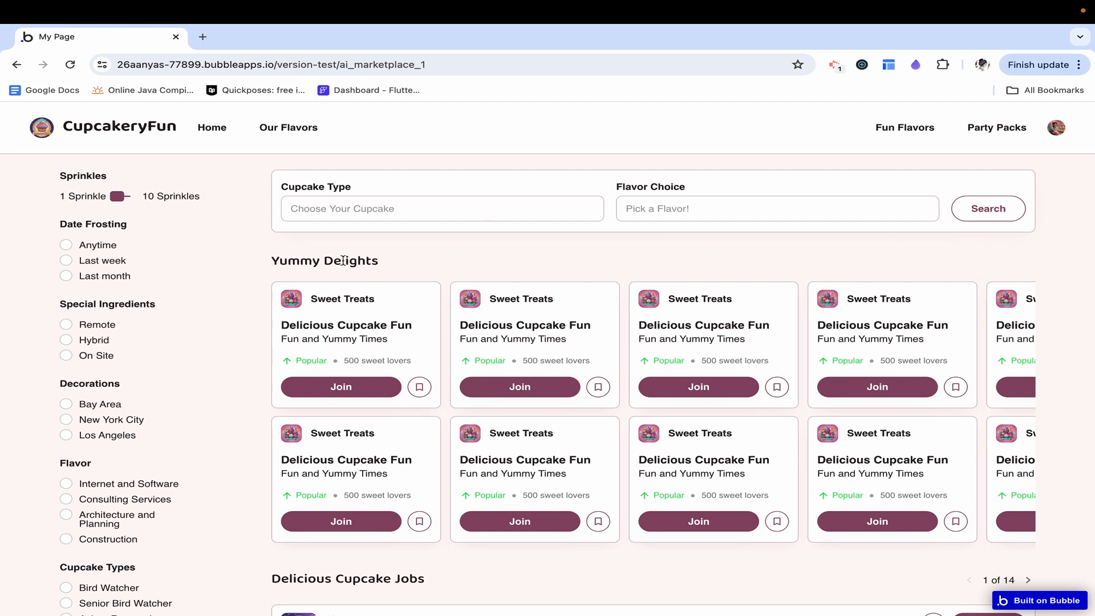
- Review the AI-generated CupcakeryFun marketplace page, including its filters, Yummy Delights cards and Delicious Cupcake Jobs listings
{"action": "left_click_drag", "start_coordinate": [273, 261], "coordinate": [376, 260]}
{"action": "left_click", "coordinate": [371, 257]}
{"action": "scroll", "coordinate": [393, 318], "scroll_direction": "down", "scroll_amount": 2}
{"action": "scroll", "coordinate": [394, 319], "scroll_direction": "up", "scroll_amount": 2}
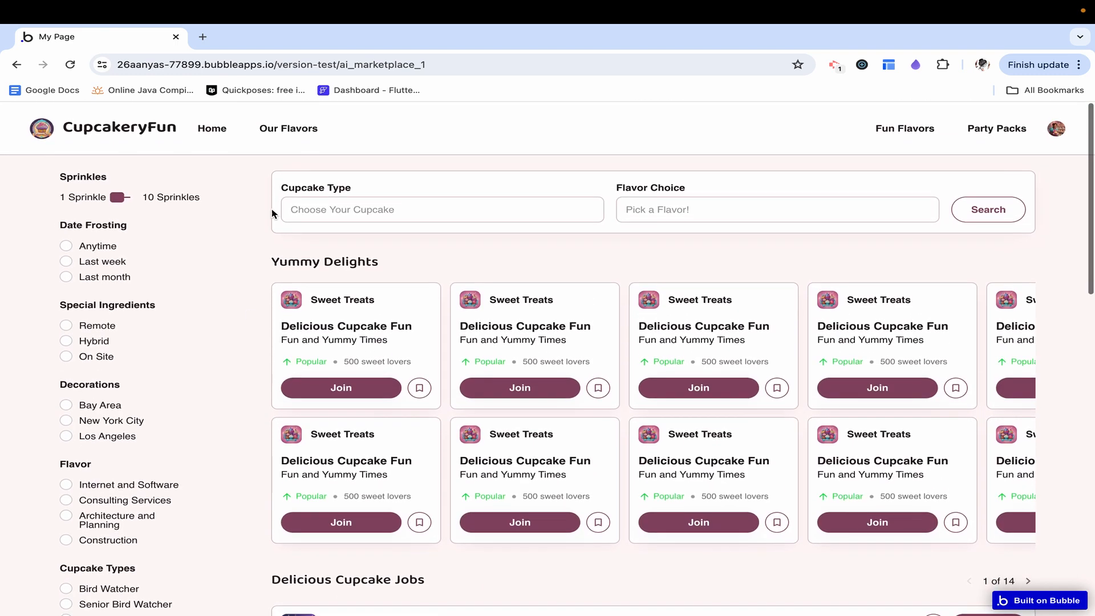
{"action": "double_click", "coordinate": [351, 326]}
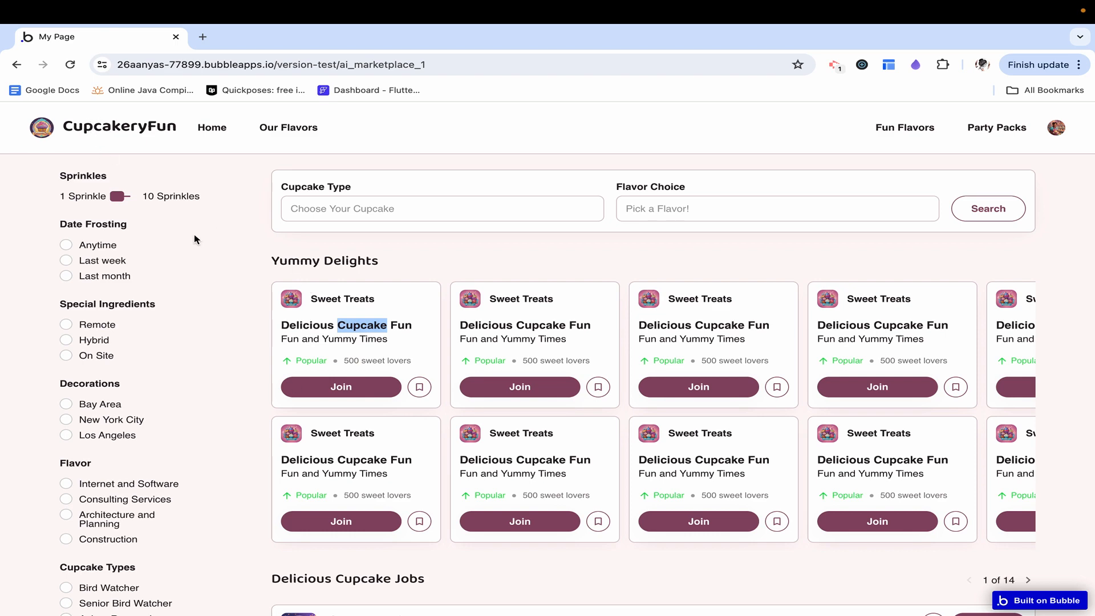
{"action": "scroll", "coordinate": [311, 424], "scroll_direction": "down", "scroll_amount": 4}
{"action": "scroll", "coordinate": [311, 424], "scroll_direction": "up", "scroll_amount": 1}
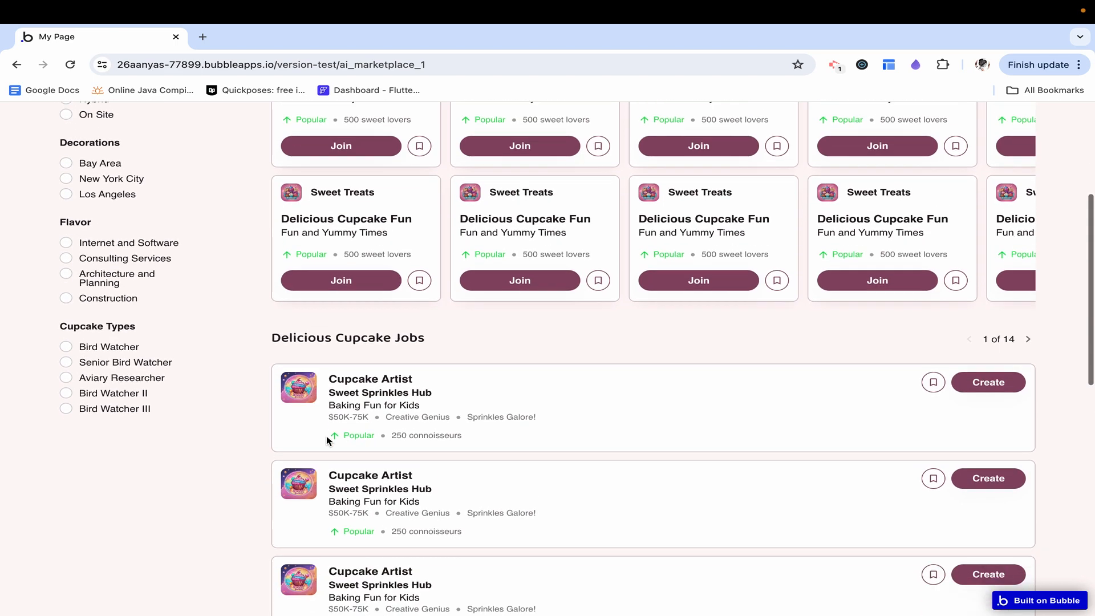
{"action": "double_click", "coordinate": [373, 501]}
{"action": "scroll", "coordinate": [488, 391], "scroll_direction": "up", "scroll_amount": 5}
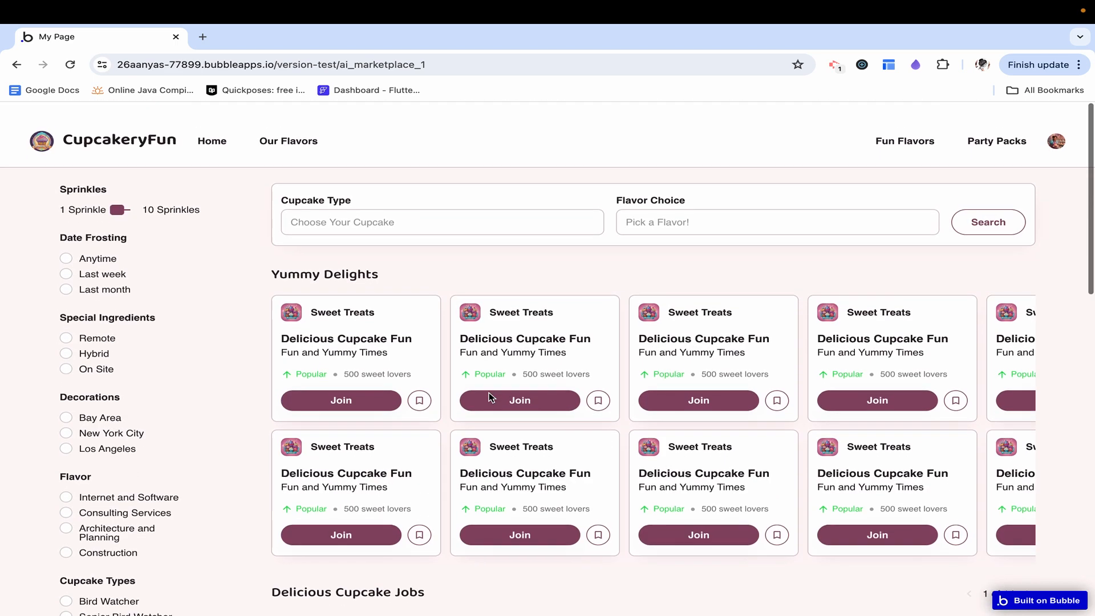
{"action": "scroll", "coordinate": [519, 387], "scroll_direction": "down", "scroll_amount": 1}
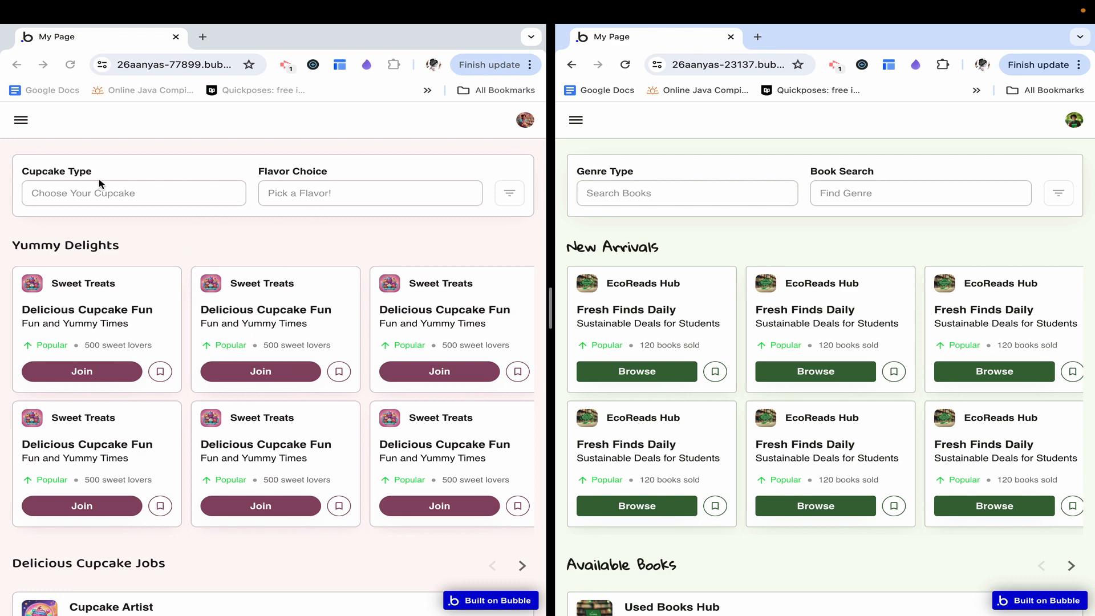
- Compare the CupcakeryFun and BookMingle marketplace pages side by side, from their search bars down through their listings
{"action": "scroll", "coordinate": [424, 444], "scroll_direction": "down", "scroll_amount": 1}
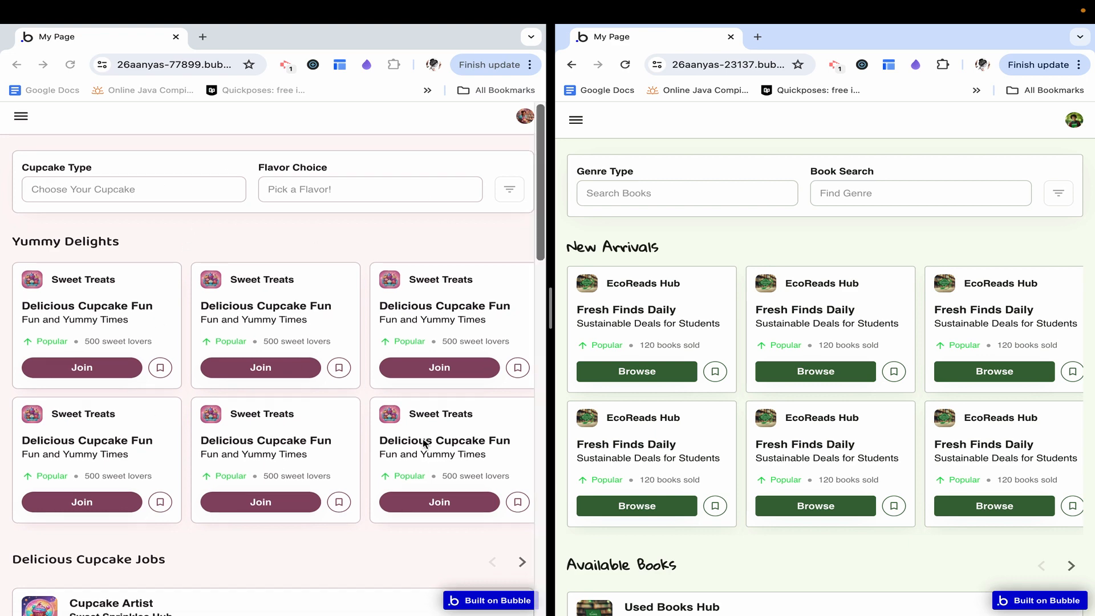
{"action": "scroll", "coordinate": [423, 445], "scroll_direction": "down", "scroll_amount": 8}
{"action": "scroll", "coordinate": [761, 428], "scroll_direction": "down", "scroll_amount": 10}
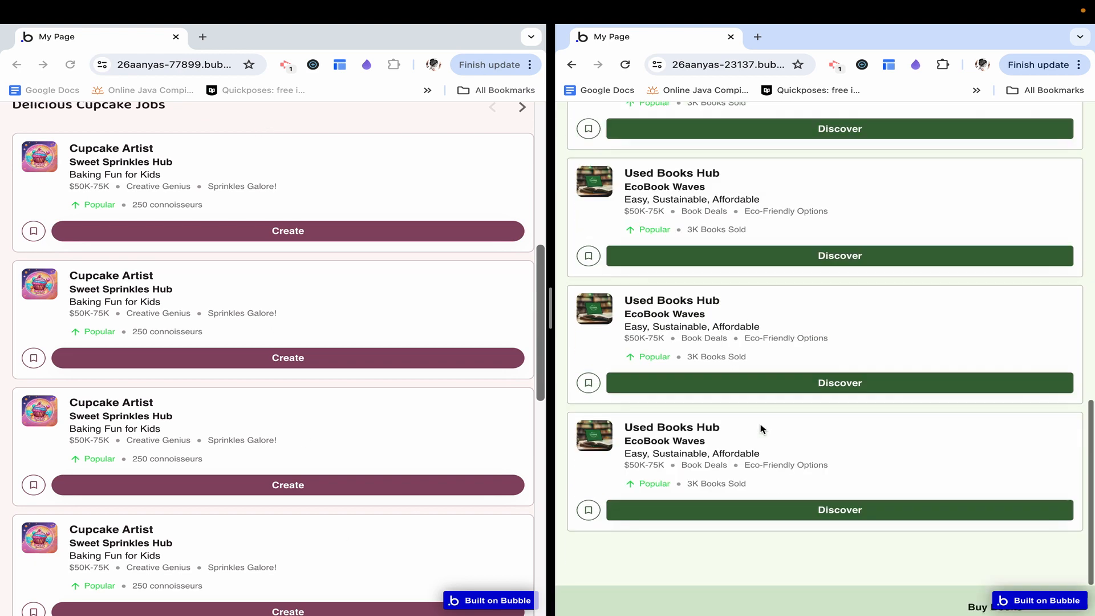
{"action": "scroll", "coordinate": [760, 429], "scroll_direction": "up", "scroll_amount": 1}
{"action": "scroll", "coordinate": [748, 296], "scroll_direction": "up", "scroll_amount": 3}
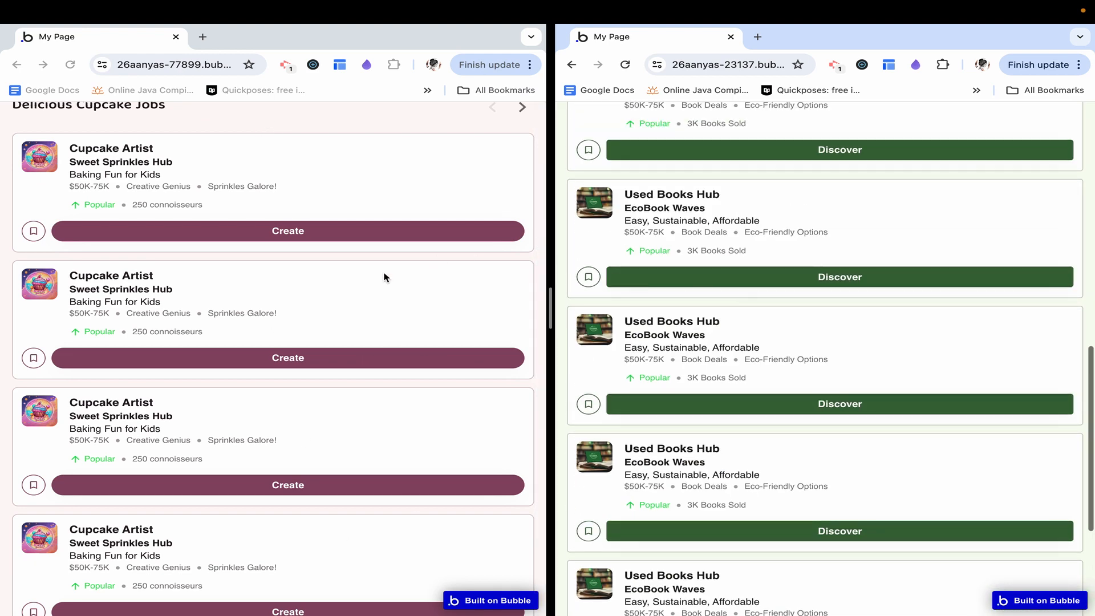
{"action": "scroll", "coordinate": [365, 277], "scroll_direction": "up", "scroll_amount": 10}
{"action": "scroll", "coordinate": [611, 274], "scroll_direction": "up", "scroll_amount": 10}
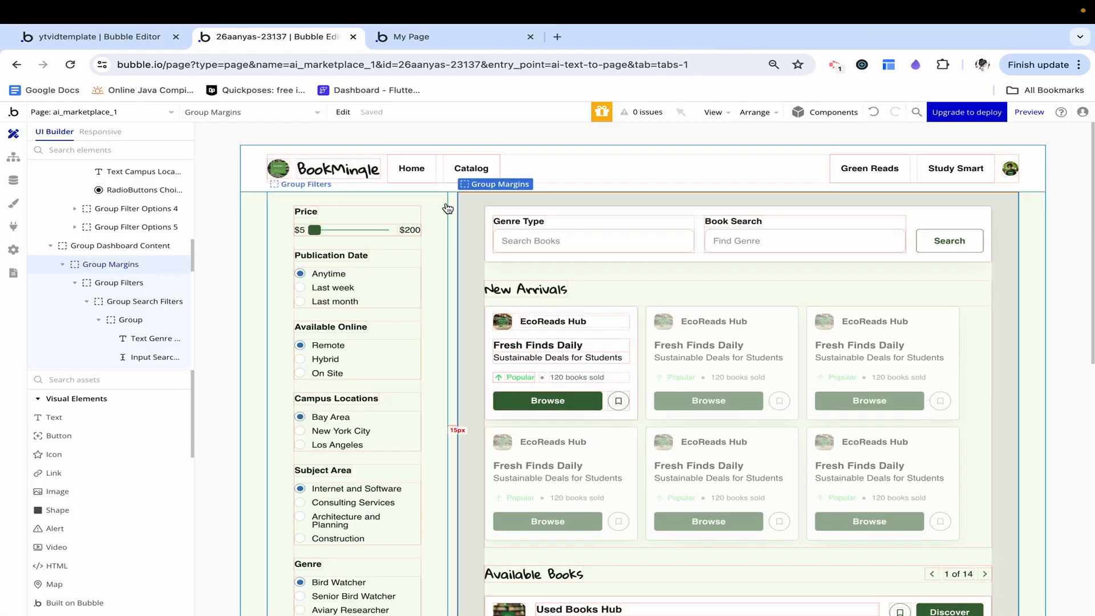
- Inspect the properties of Group Dashboard on the BookMingle page in the Bubble editor, and close them
{"action": "double_click", "coordinate": [453, 427]}
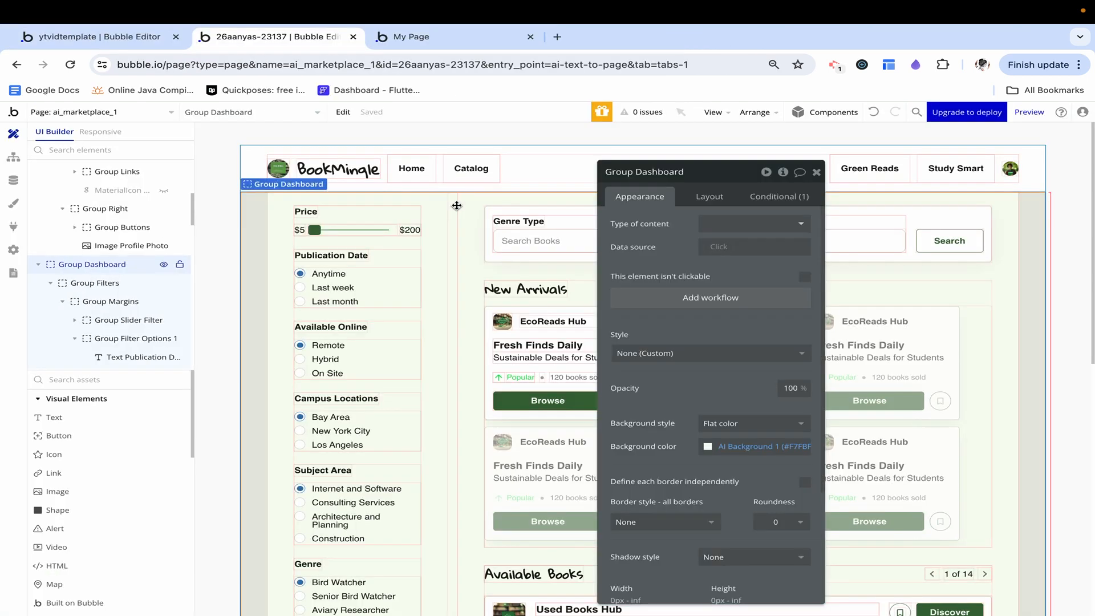
{"action": "left_click", "coordinate": [1064, 214]}
{"action": "left_click", "coordinate": [819, 171]}
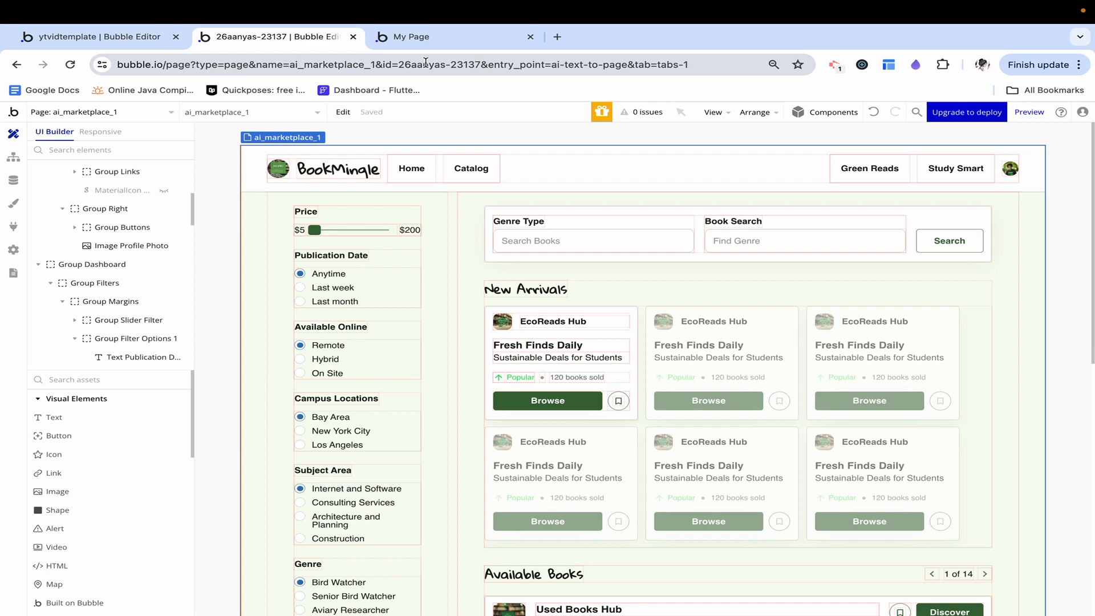
- Check the BookMingle page in the live preview and in the editor's 320 px responsive layout, and return to the preview
{"action": "left_click", "coordinate": [434, 45]}
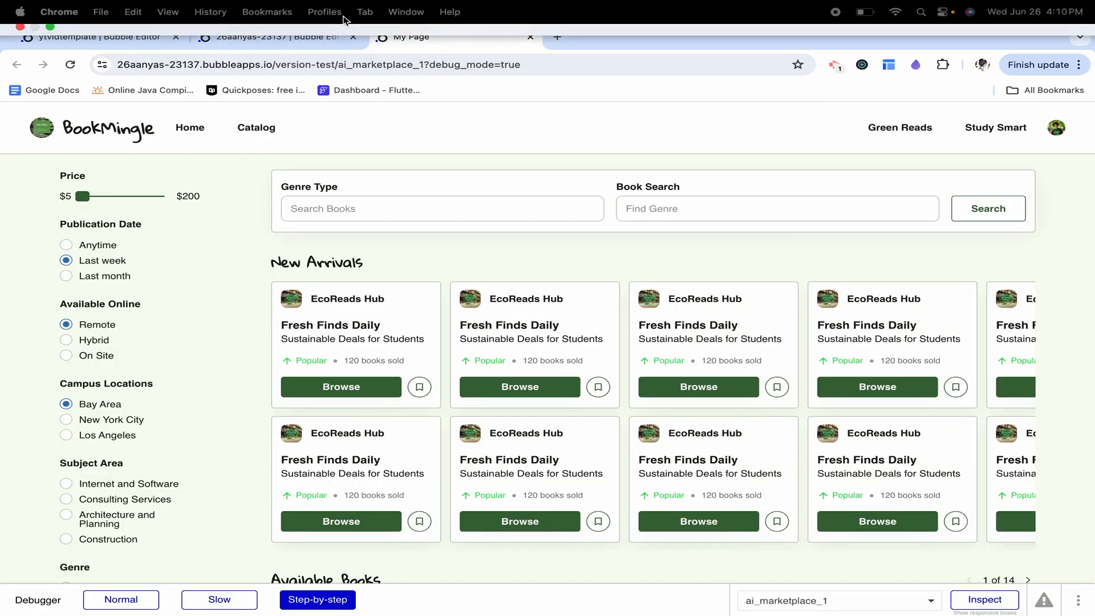
{"action": "left_click", "coordinate": [274, 37]}
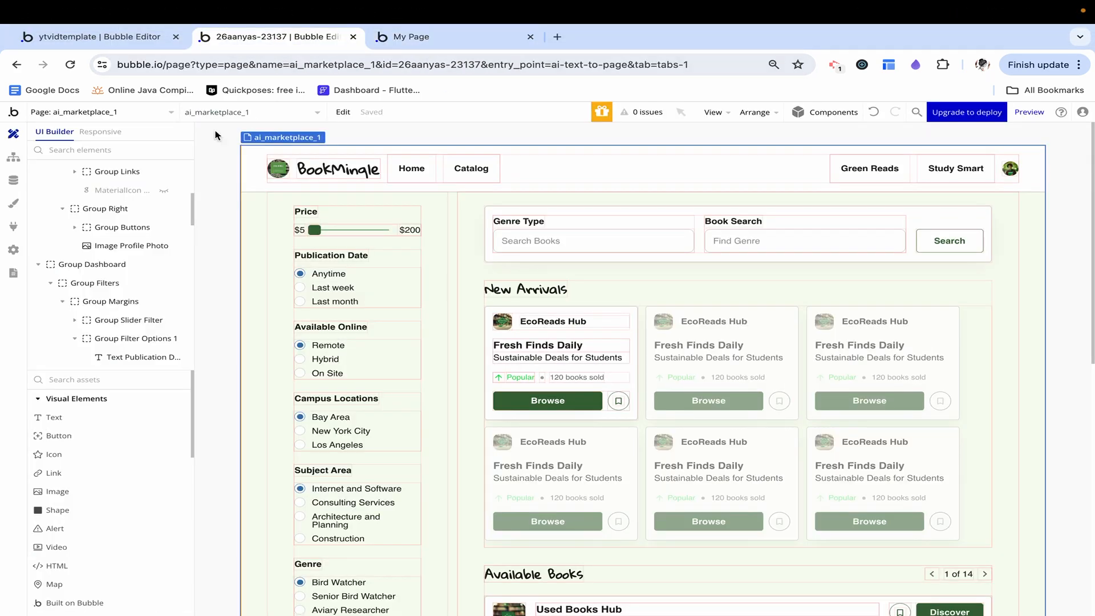
{"action": "left_click", "coordinate": [99, 131]}
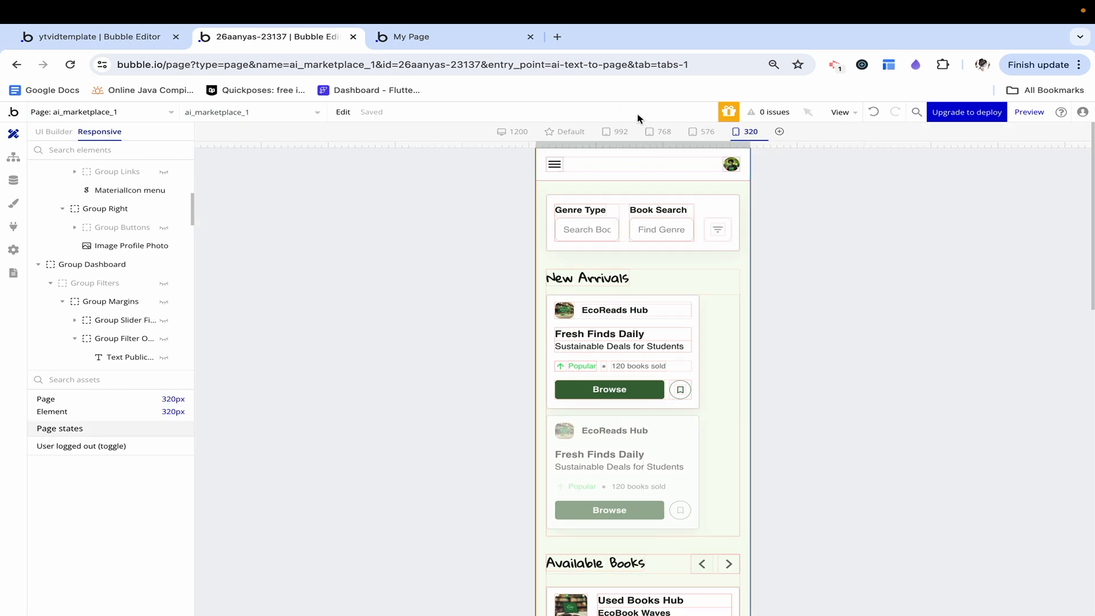
{"action": "left_click", "coordinate": [436, 36]}
{"action": "left_click", "coordinate": [265, 36]}
{"action": "left_click", "coordinate": [54, 131]}
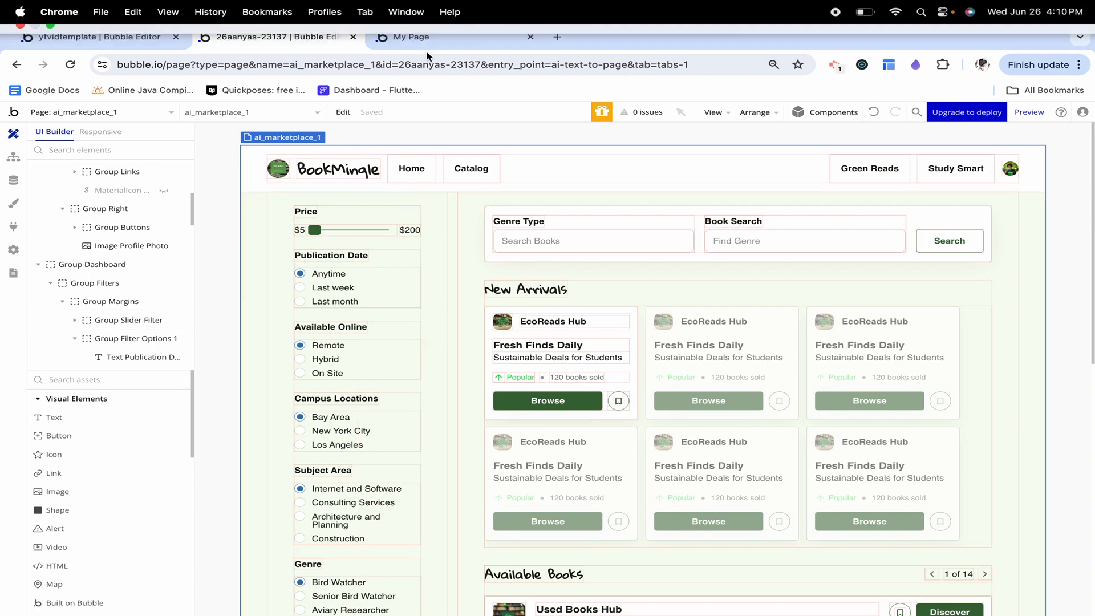
{"action": "left_click", "coordinate": [413, 37]}
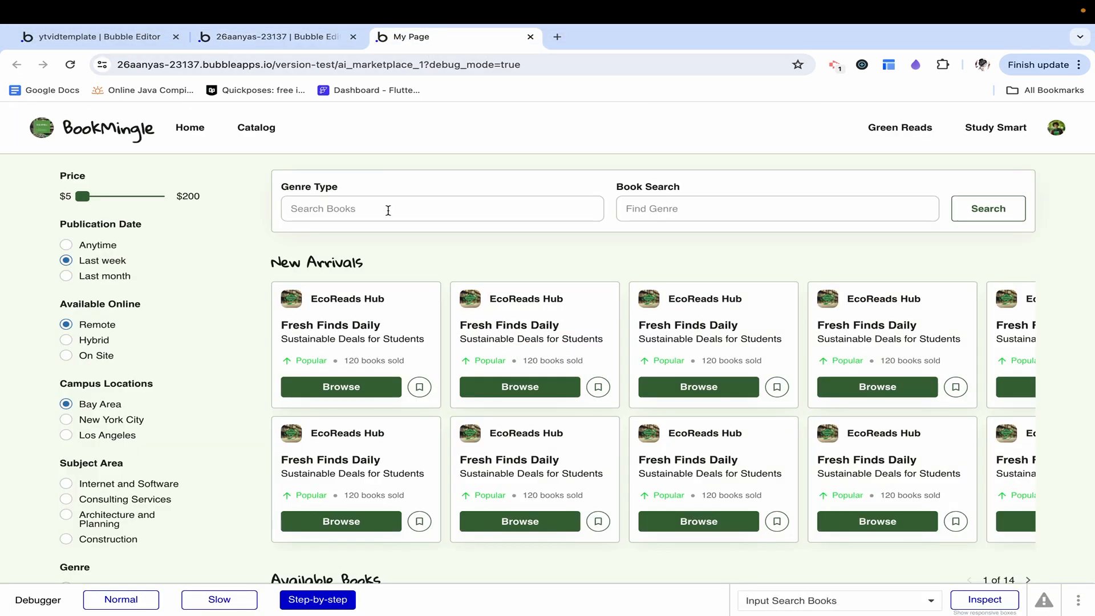